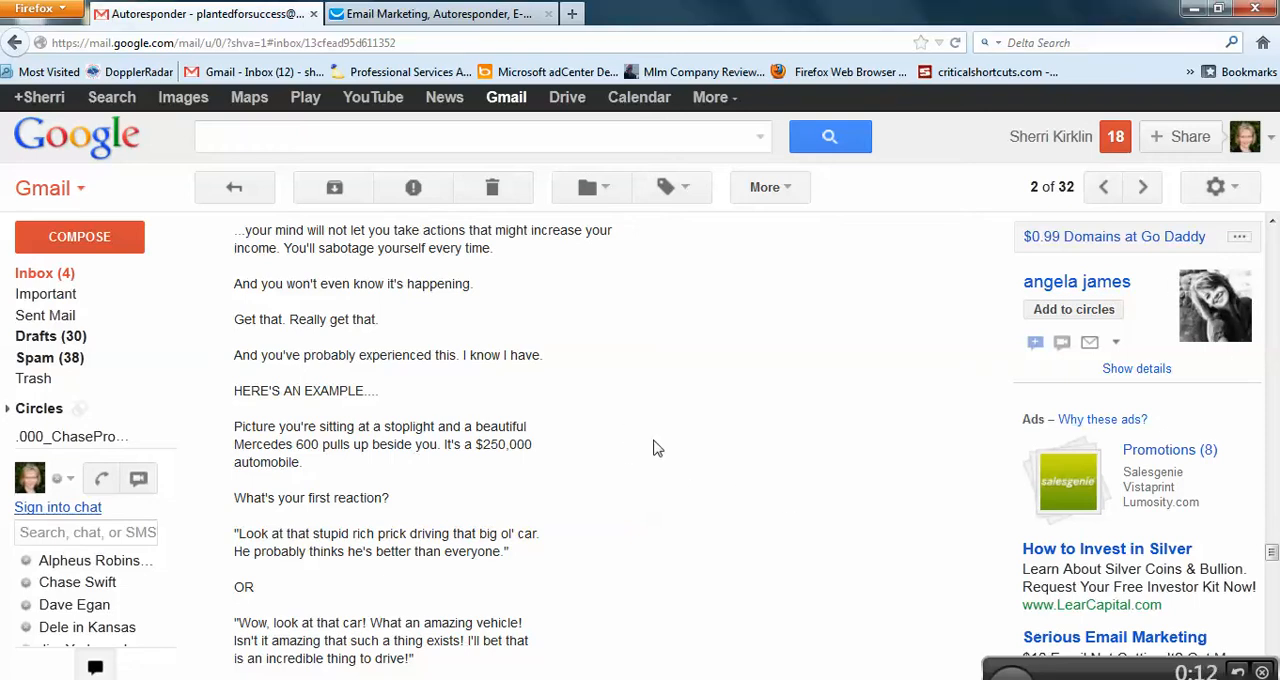
# Step: Review the follow-up messages compiled in the Autoresponder email, reading back up to the note at its beginning
pyautogui.scroll(5, 651, 443)
pyautogui.scroll(12, 690, 505)
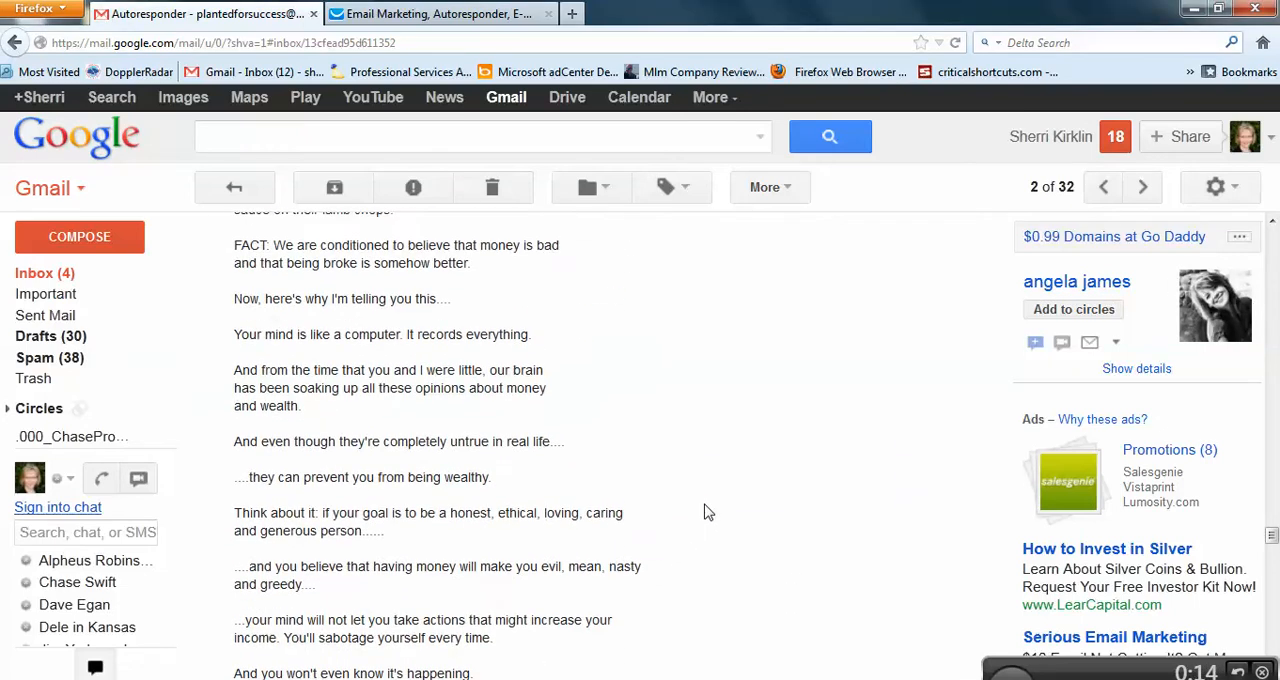
pyautogui.scroll(7, 704, 515)
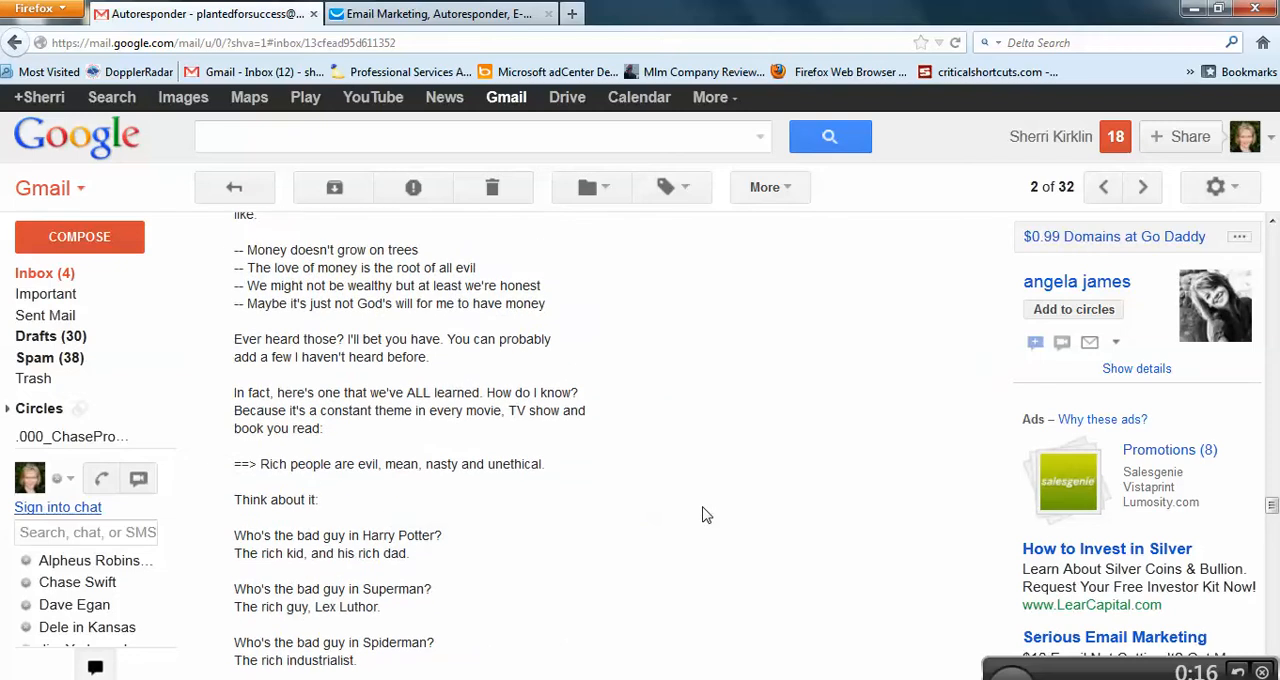
pyautogui.scroll(4, 704, 515)
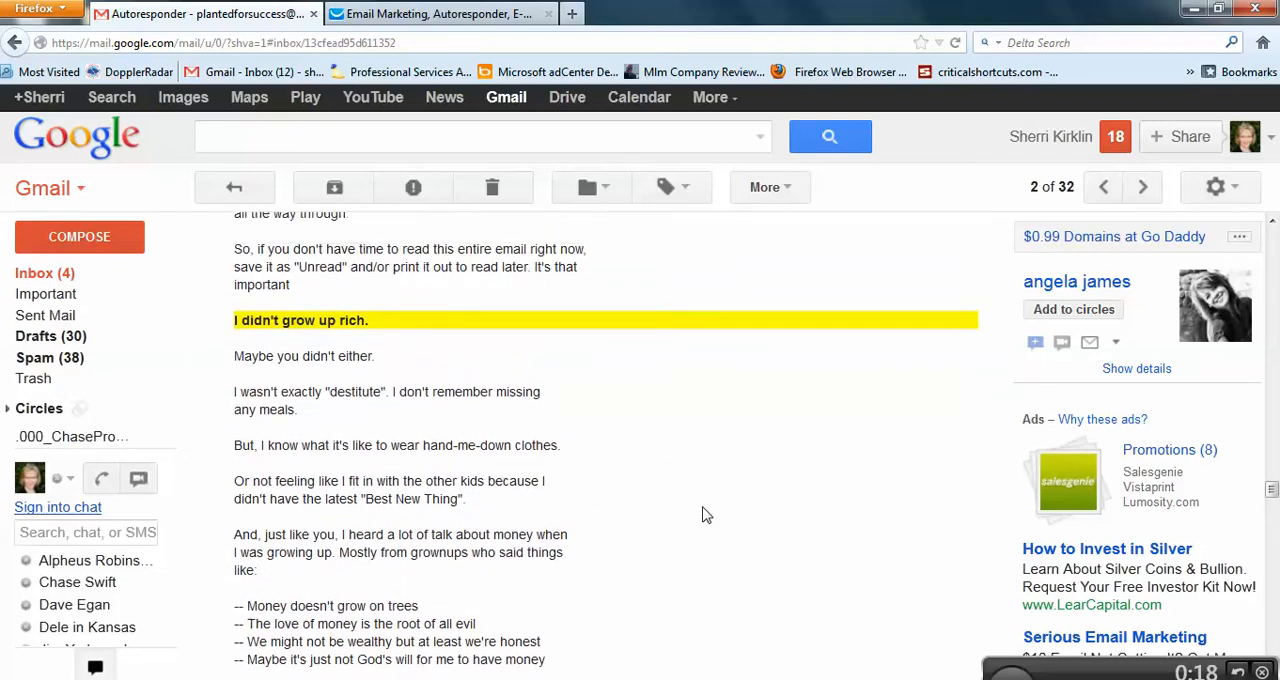
pyautogui.scroll(4, 704, 515)
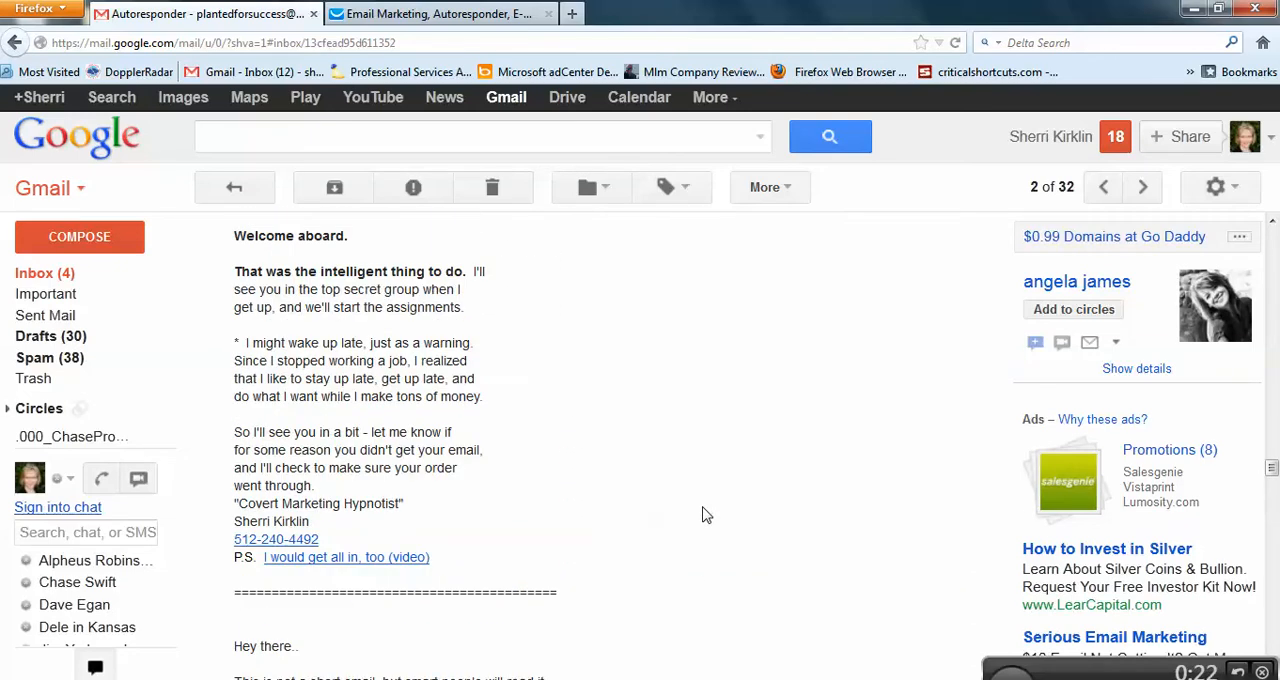
pyautogui.scroll(2, 704, 515)
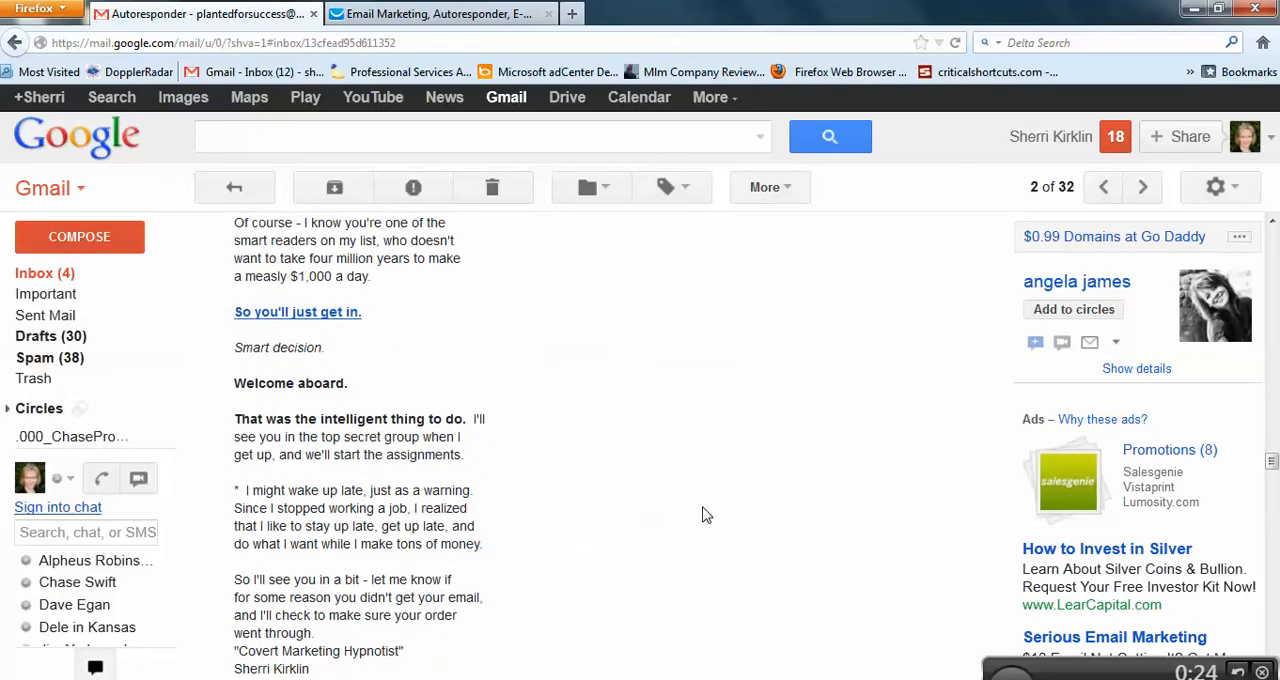
pyautogui.scroll(1, 704, 515)
pyautogui.scroll(7, 704, 515)
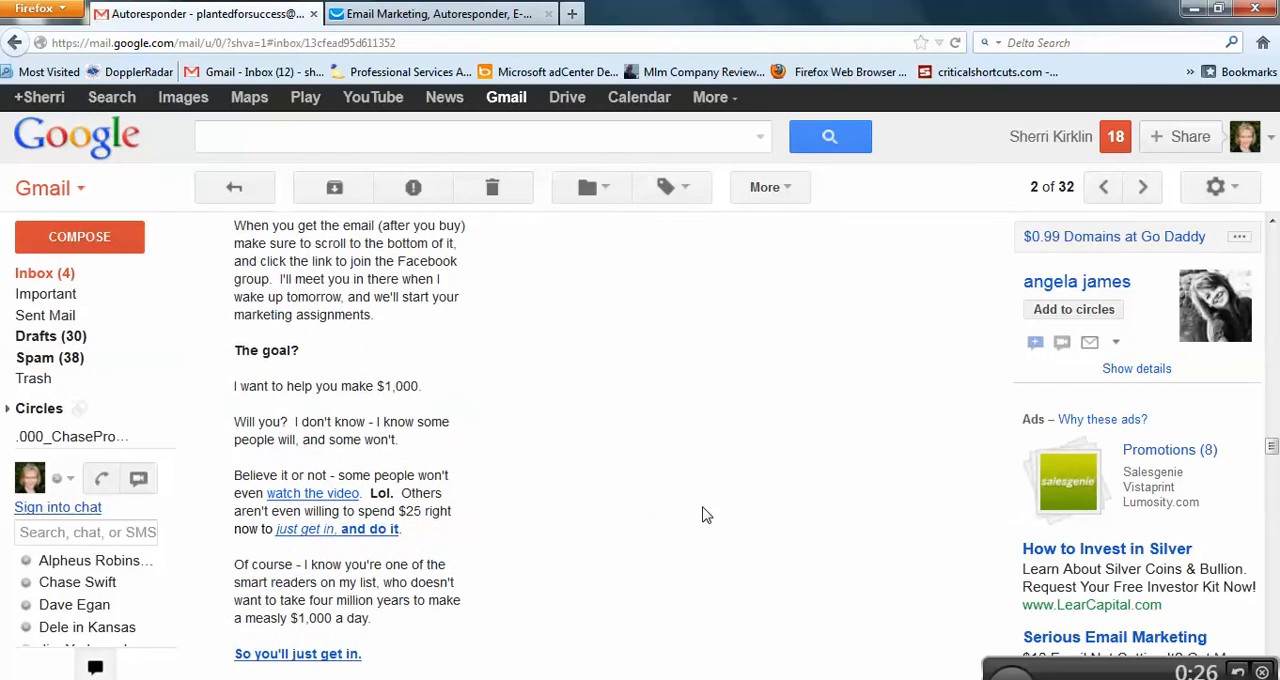
pyautogui.scroll(3, 704, 515)
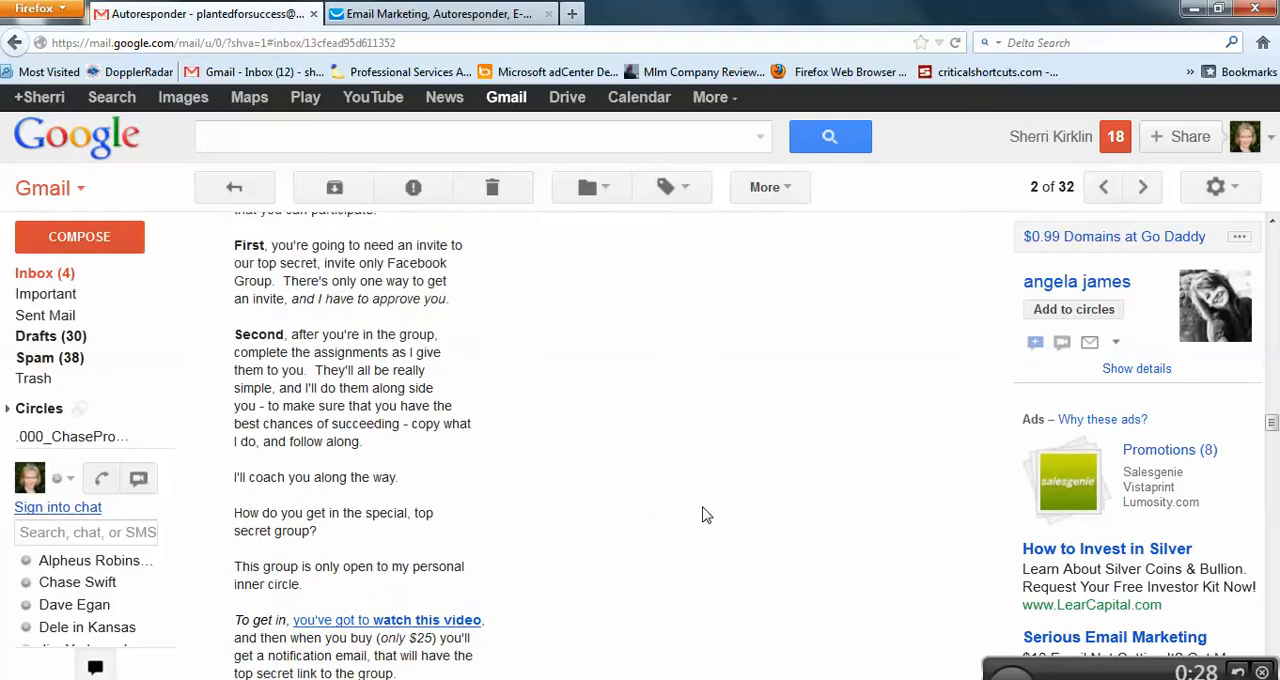
pyautogui.scroll(1, 704, 515)
pyautogui.scroll(2, 704, 515)
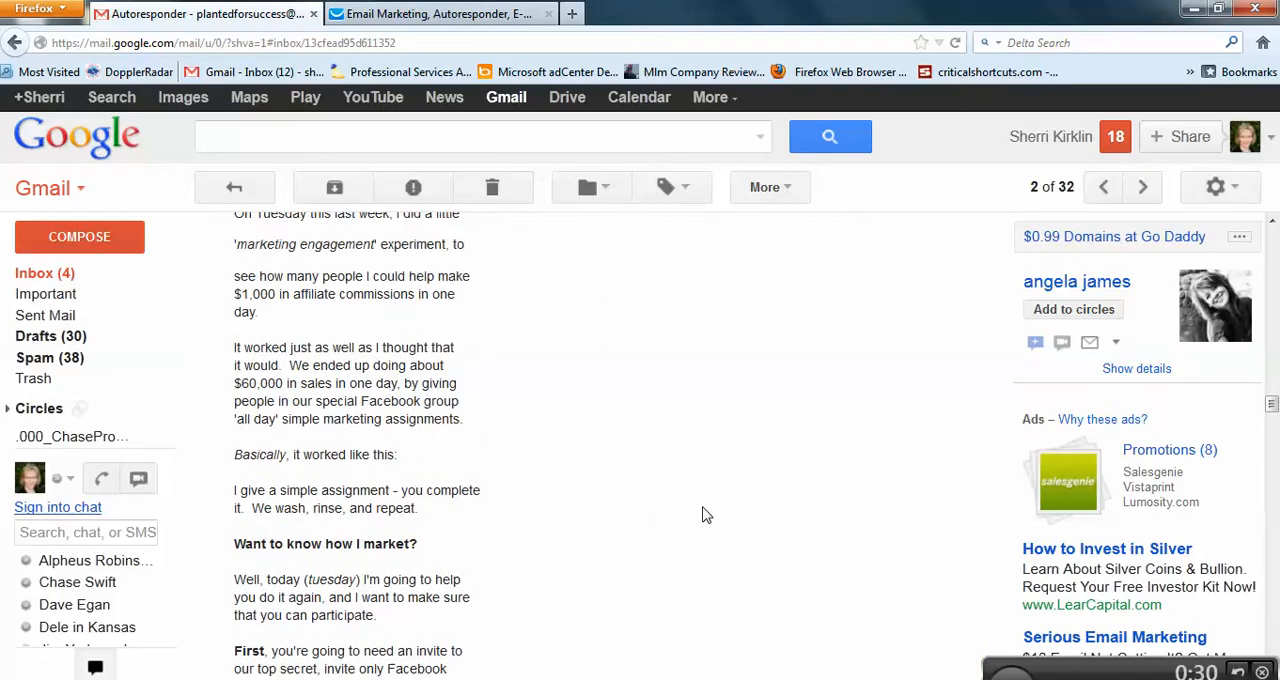
pyautogui.scroll(6, 704, 515)
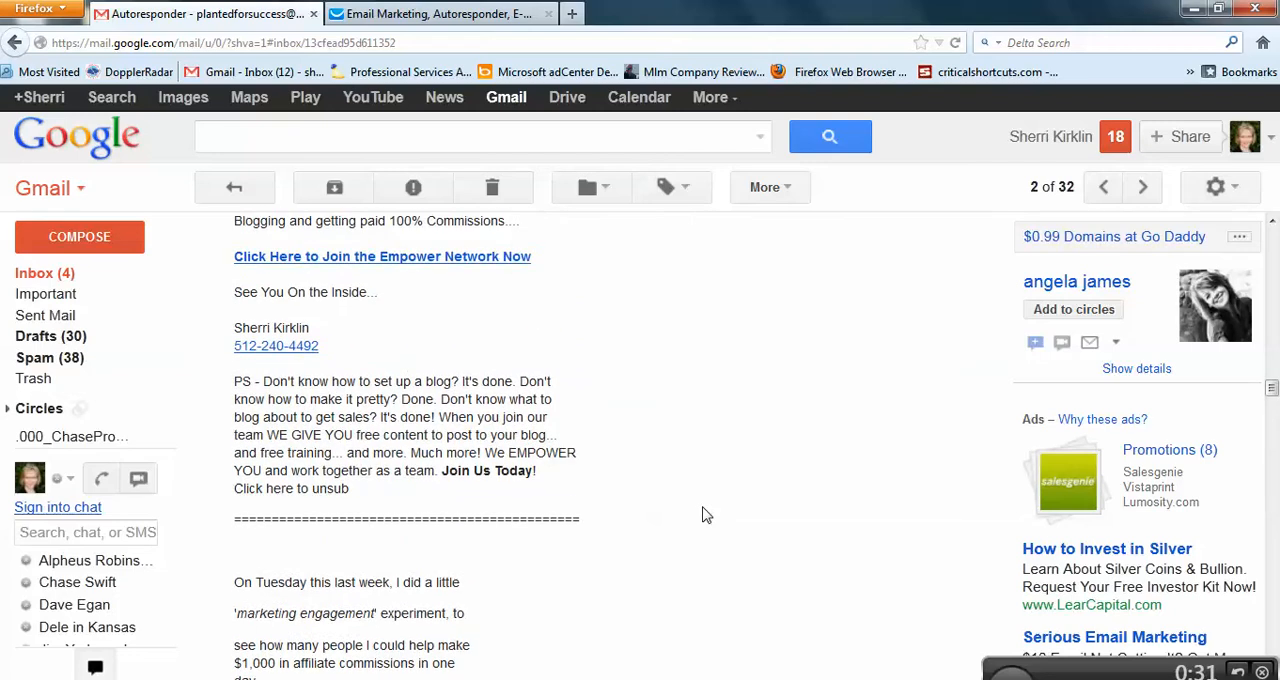
pyautogui.scroll(1, 704, 515)
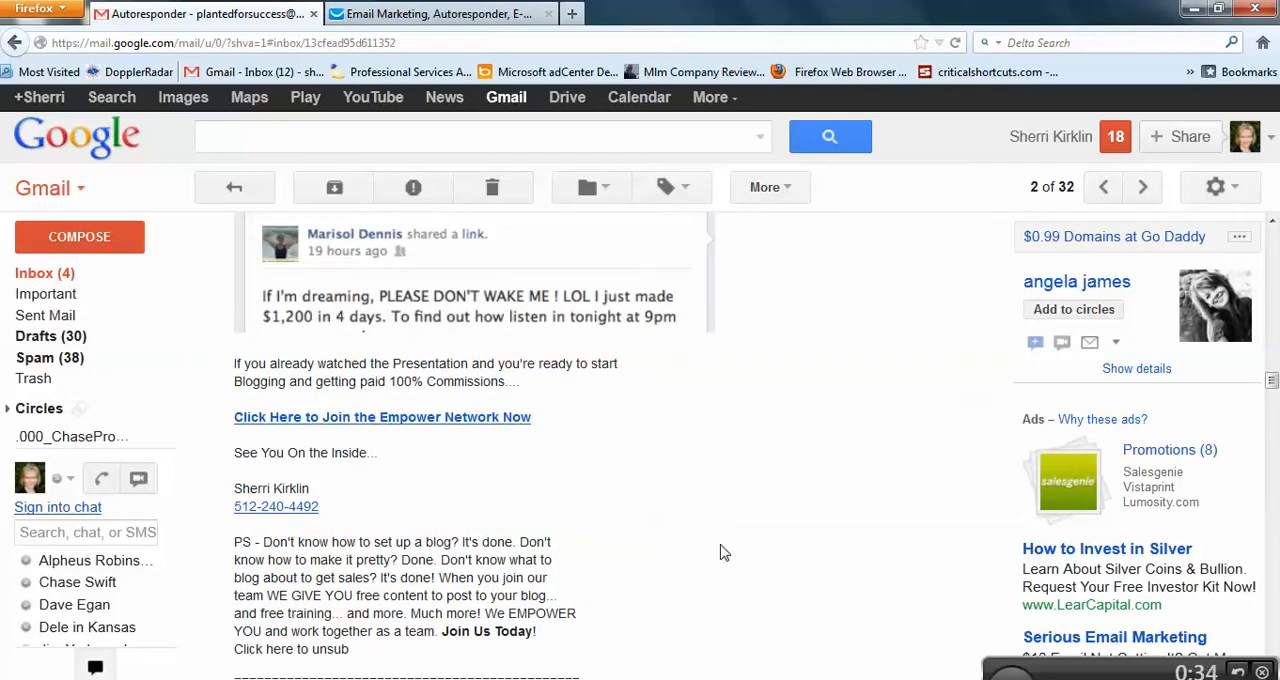
pyautogui.scroll(3, 722, 551)
pyautogui.scroll(15, 778, 530)
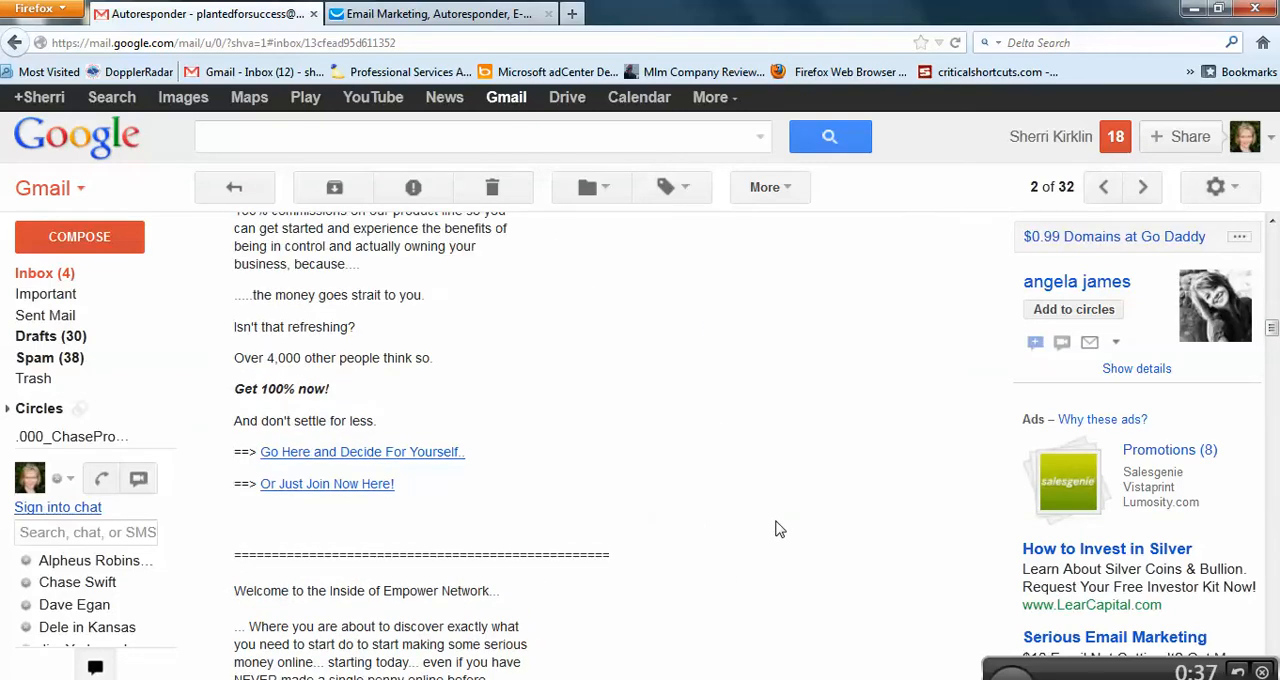
pyautogui.scroll(4, 778, 530)
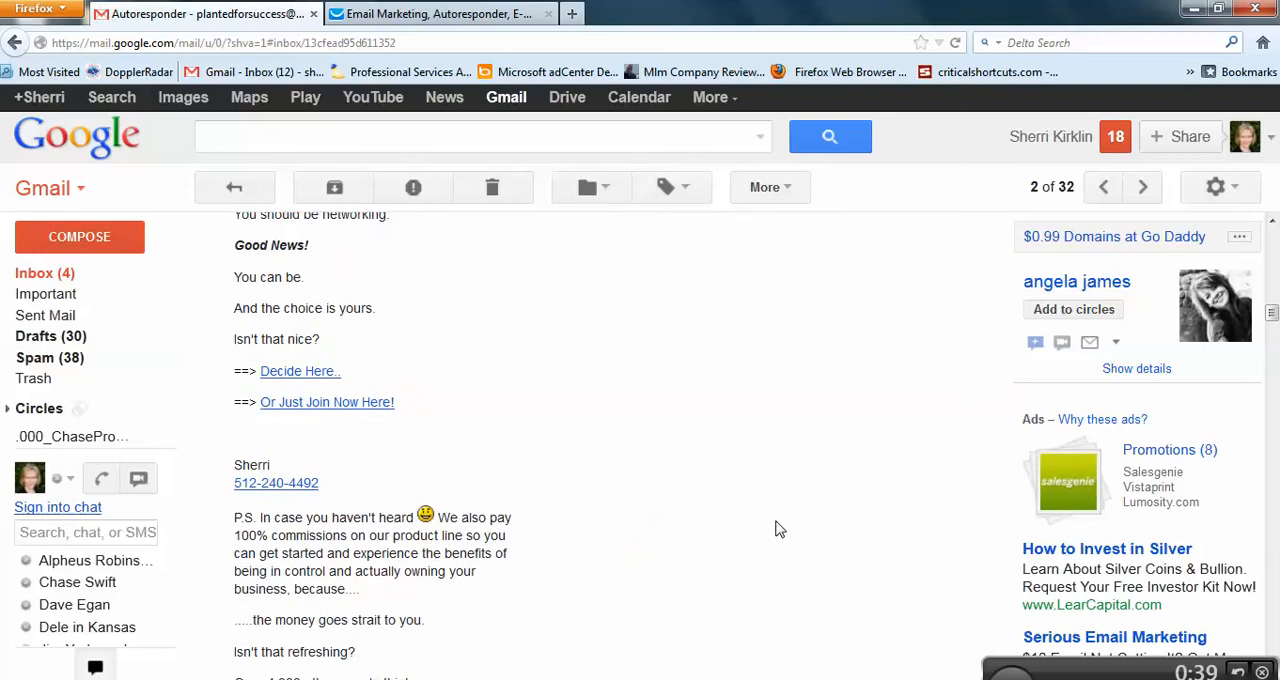
pyautogui.scroll(4, 778, 530)
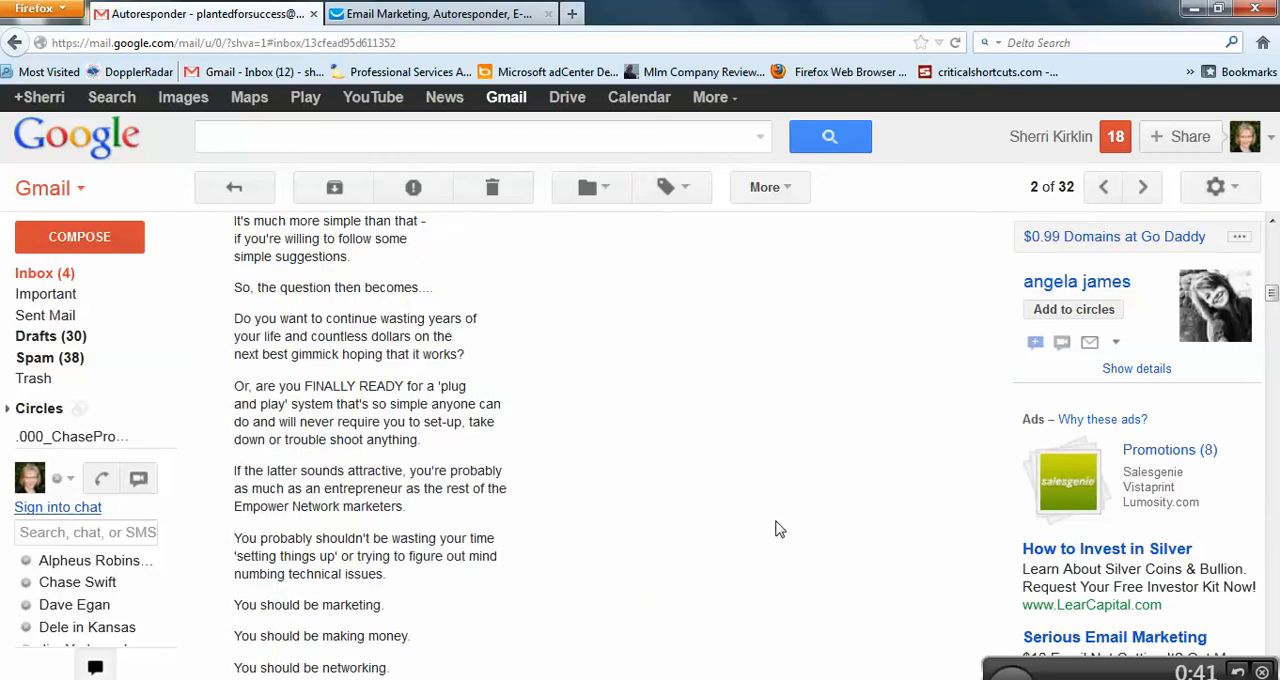
pyautogui.scroll(8, 778, 530)
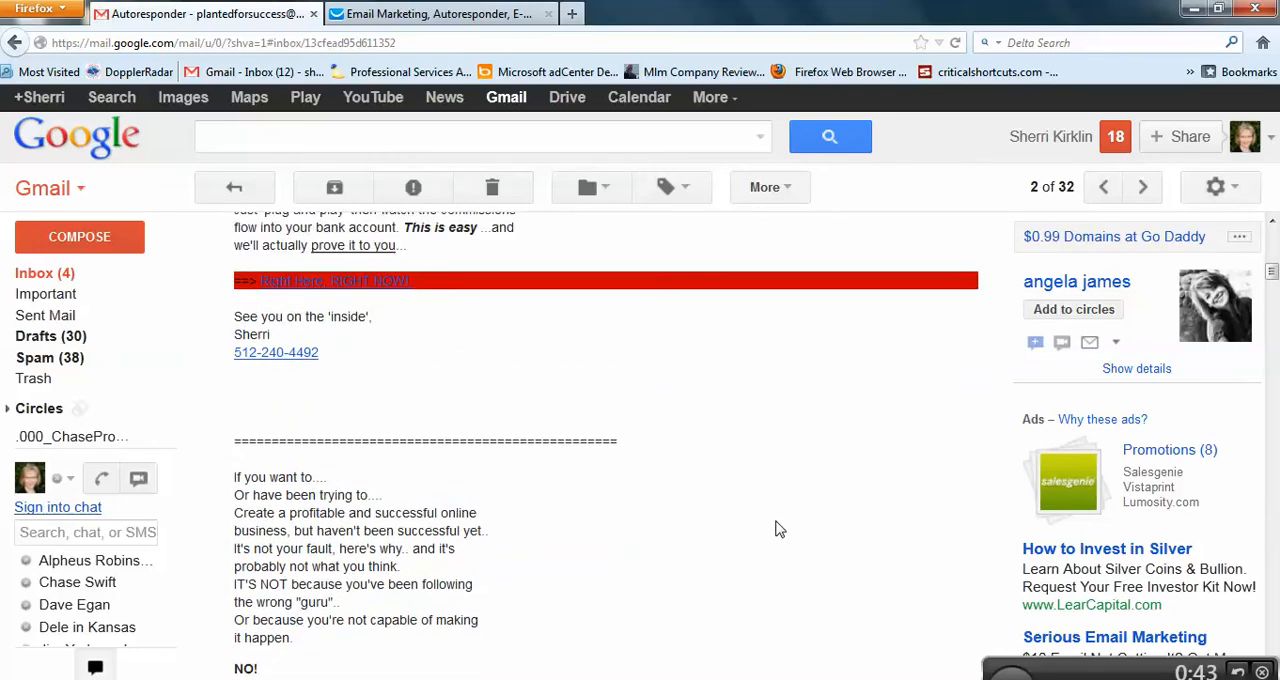
pyautogui.scroll(5, 778, 530)
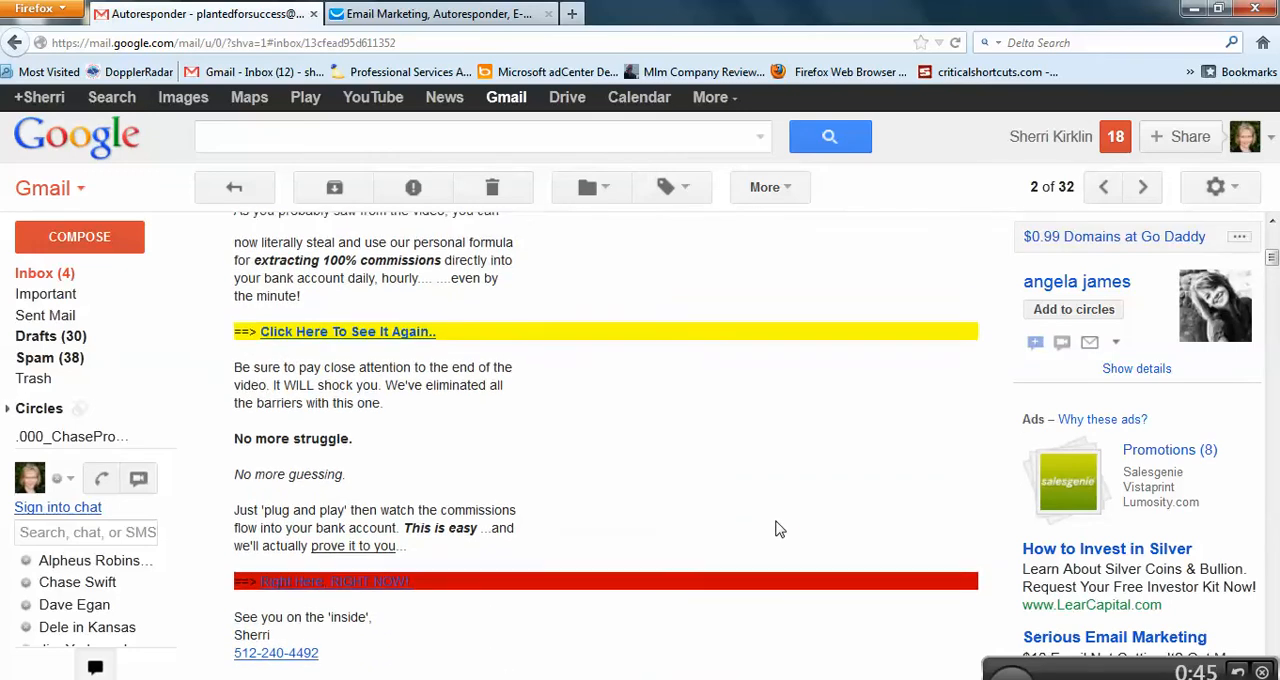
pyautogui.scroll(6, 778, 530)
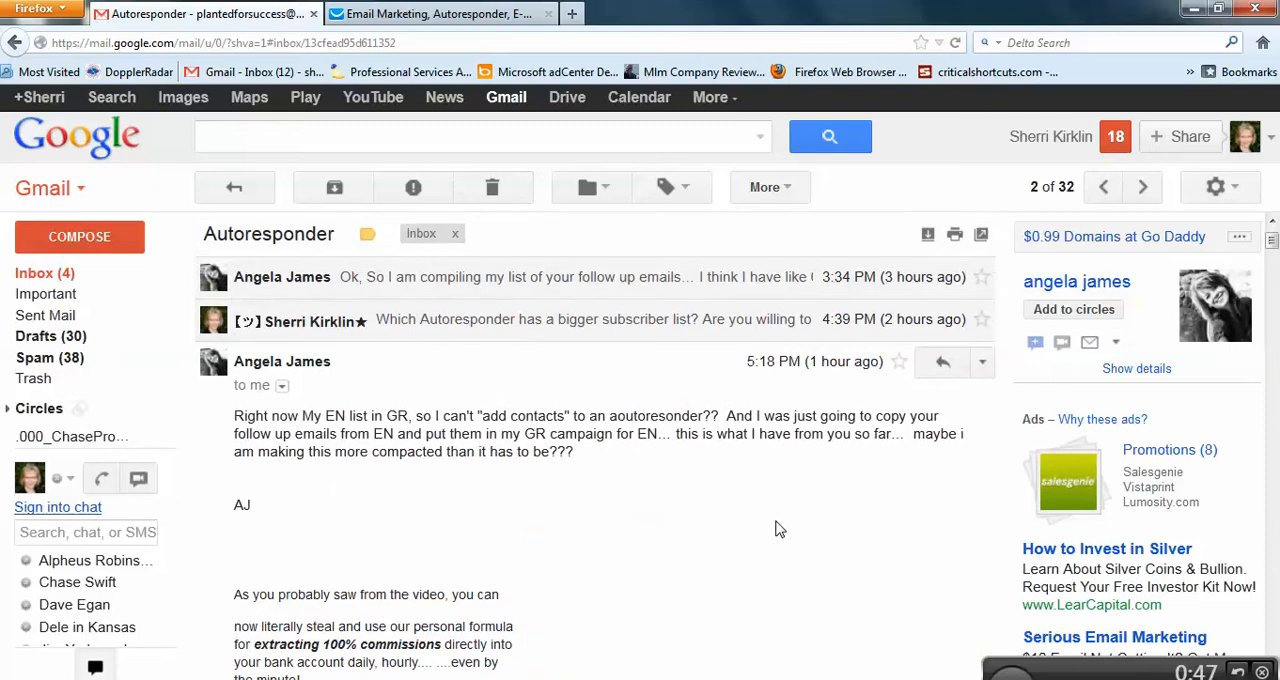
# Step: Copy the second follow-up message in the email, from "If you want to...." through "Or Just Join Now Here!"
pyautogui.scroll(-5, 778, 530)
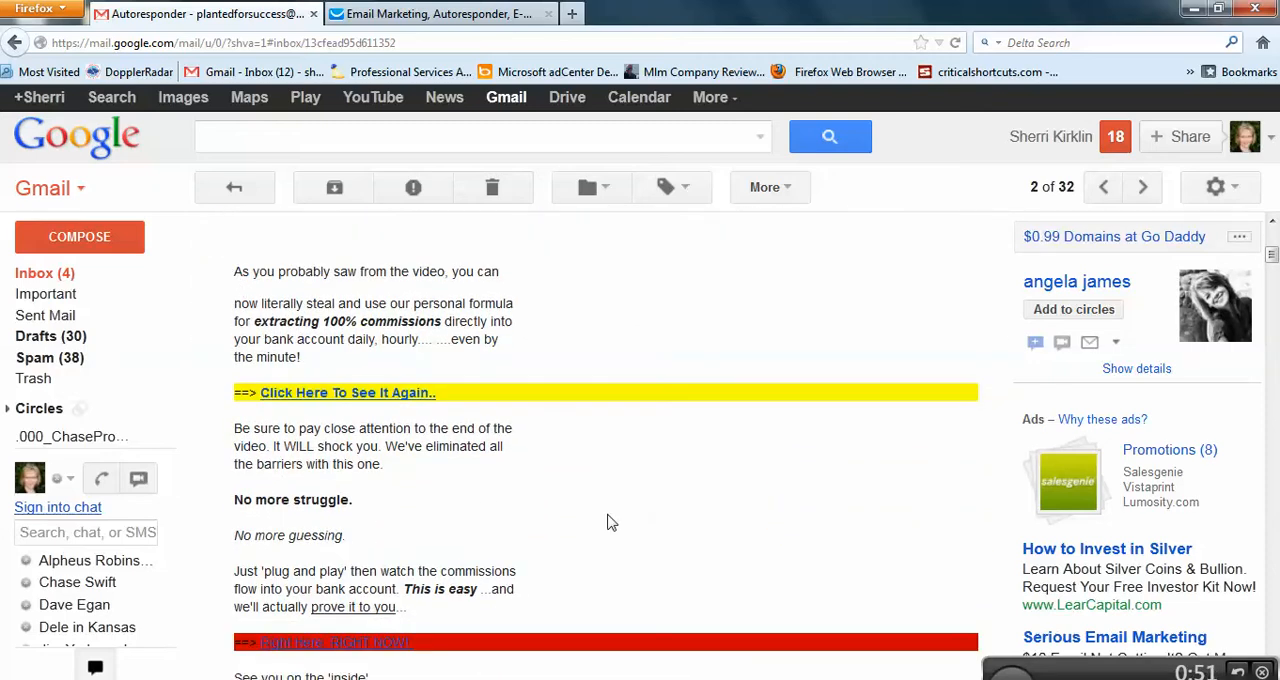
pyautogui.scroll(-8, 608, 523)
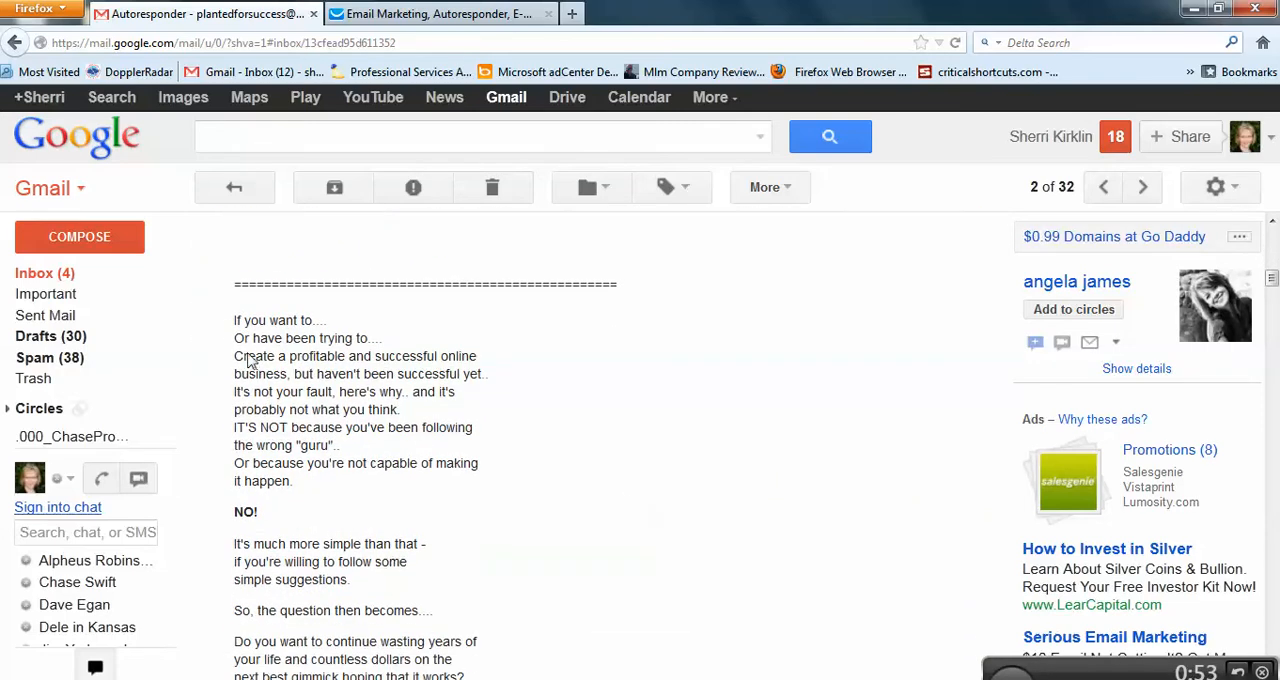
pyautogui.moveTo(232, 322); pyautogui.dragTo(520, 540)
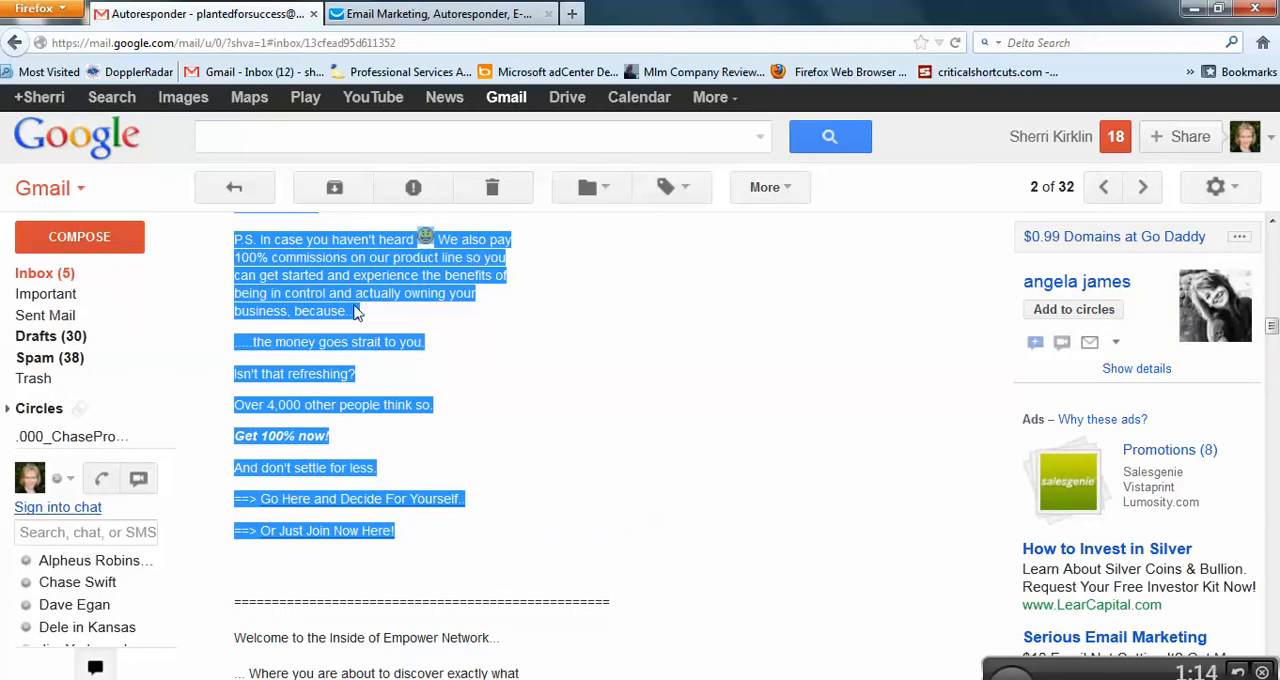
pyautogui.rightClick(360, 292)
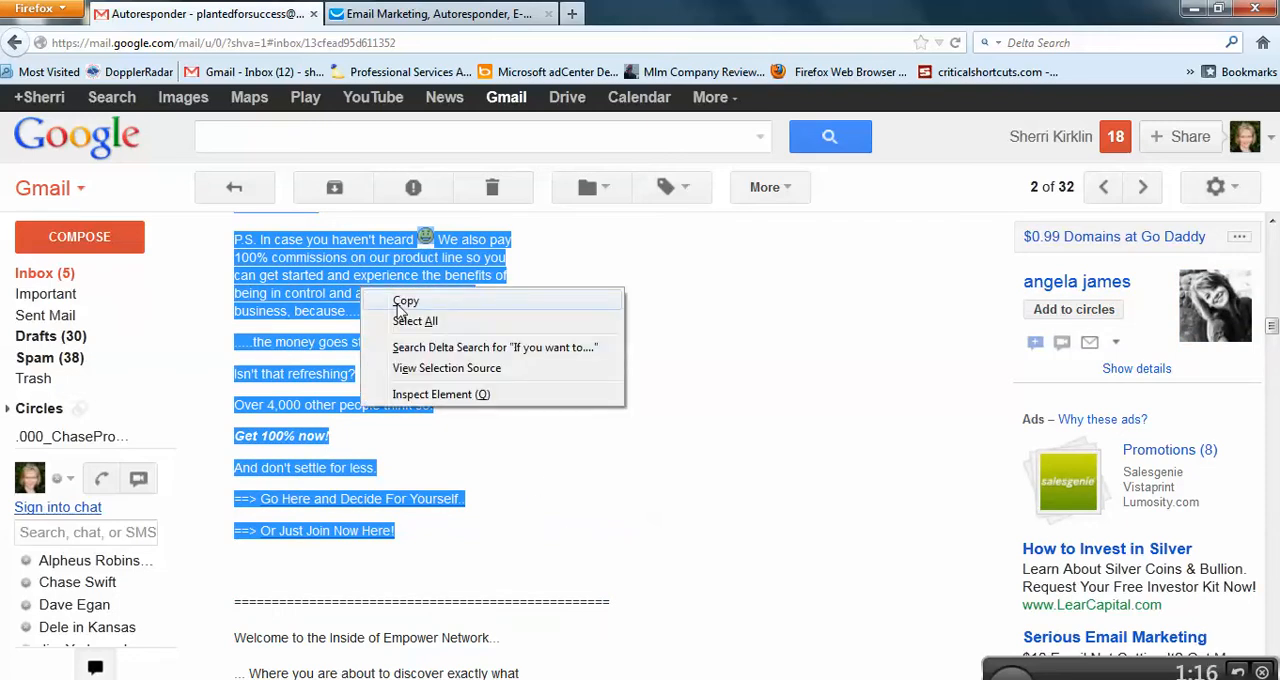
pyautogui.click(400, 302)
# Step: Switch to GetResponse and set the current campaign to sherrienblog
pyautogui.click(437, 15)
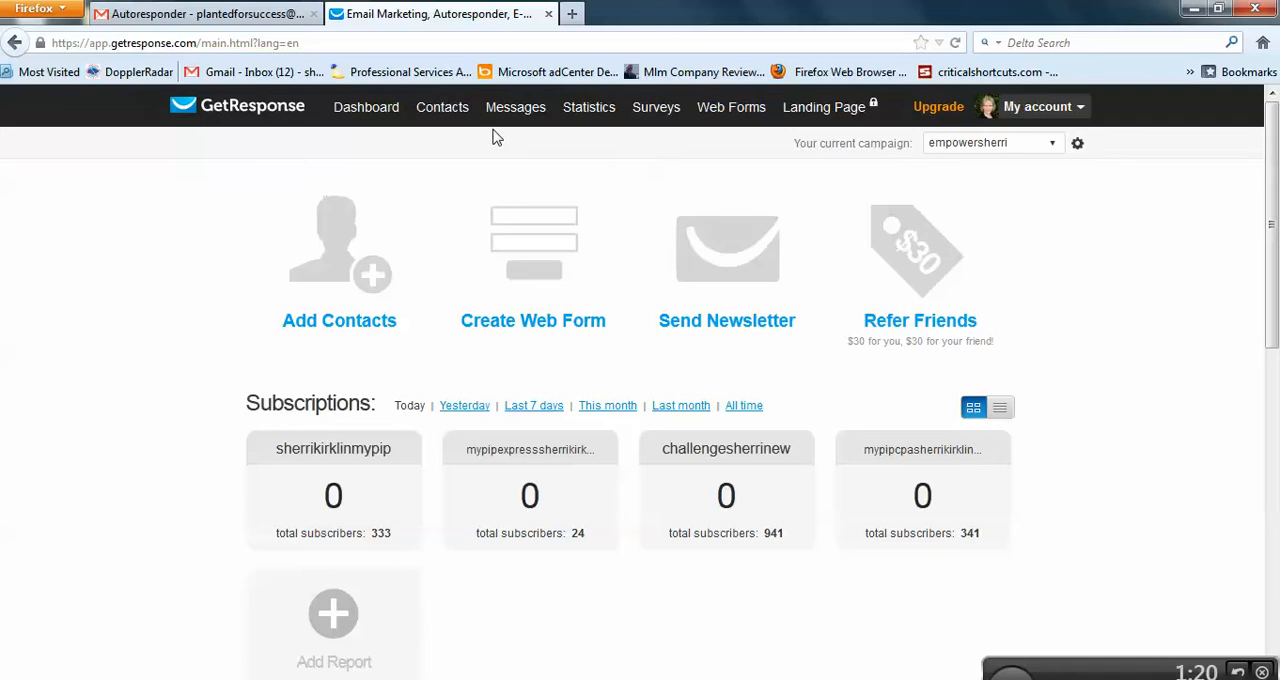
pyautogui.click(1052, 146)
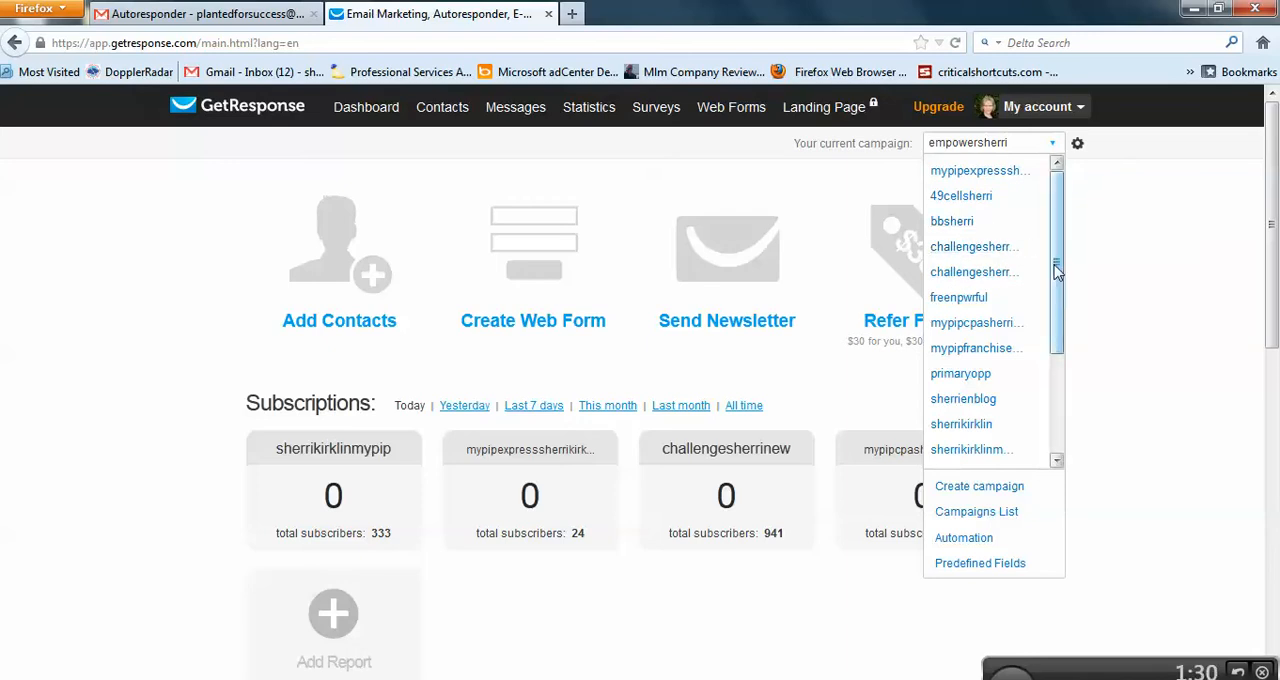
pyautogui.moveTo(1057, 268); pyautogui.dragTo(1063, 323)
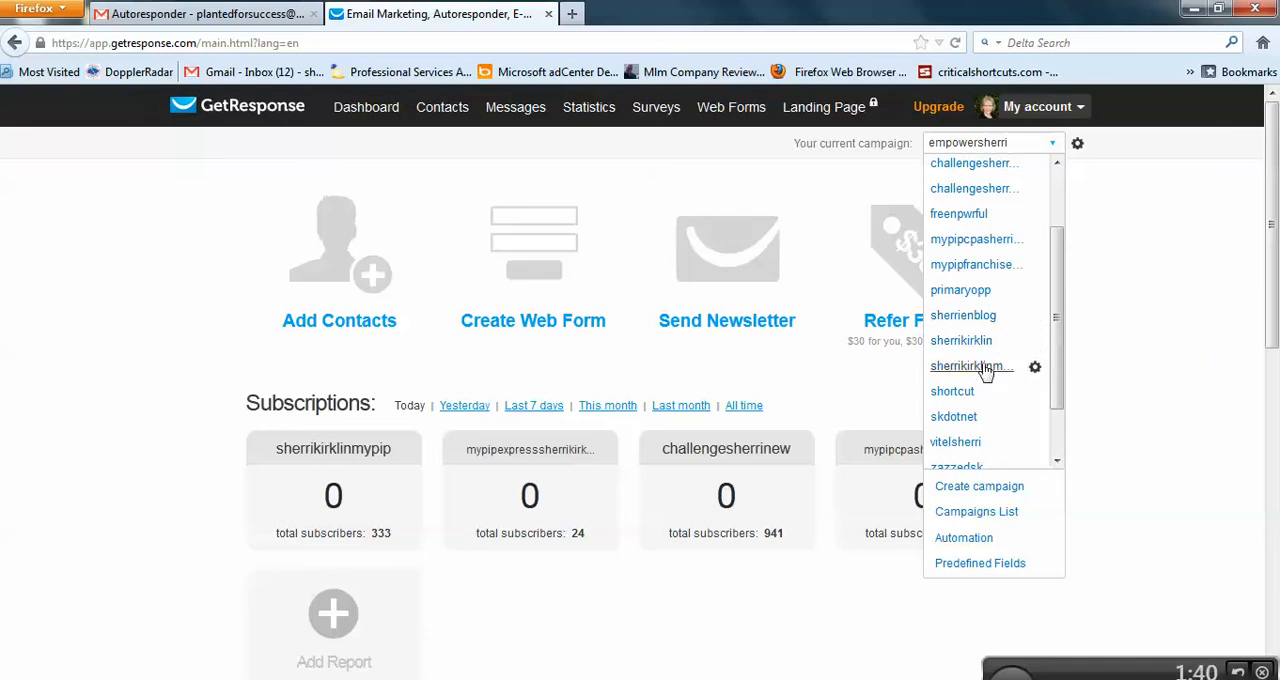
pyautogui.click(966, 325)
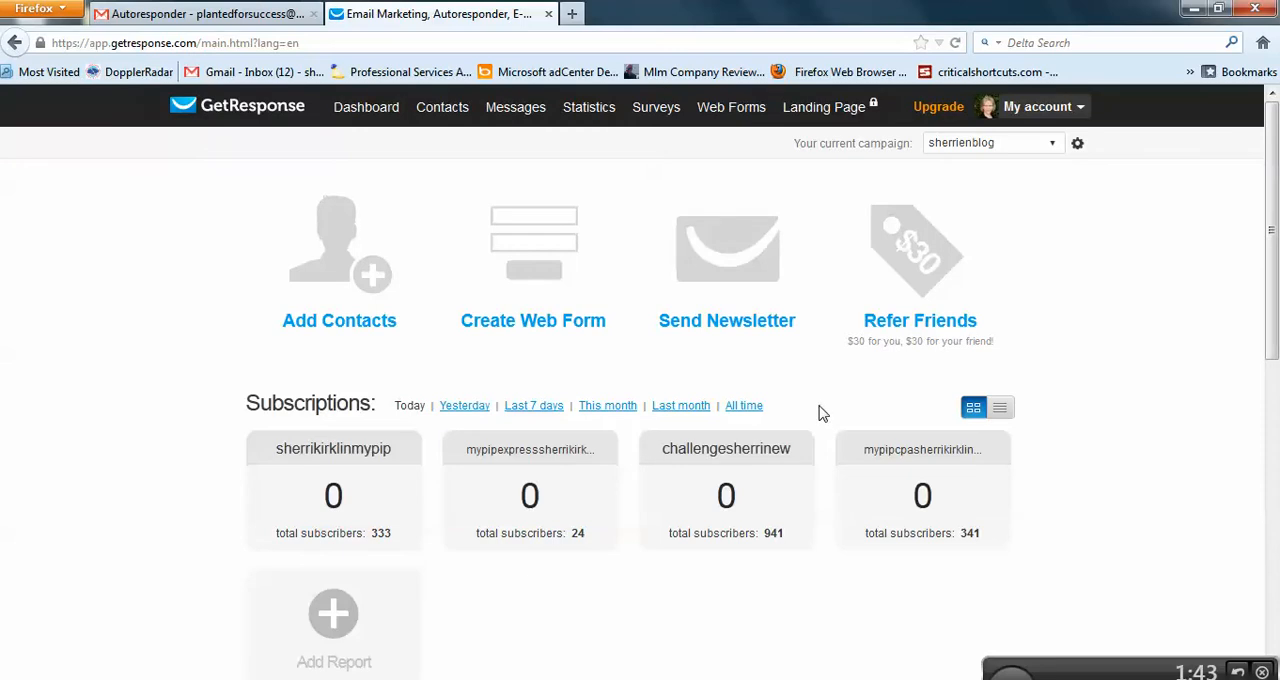
# Step: Create a new follow-up message using the previous version of the editor and a blank template
pyautogui.moveTo(519, 118)
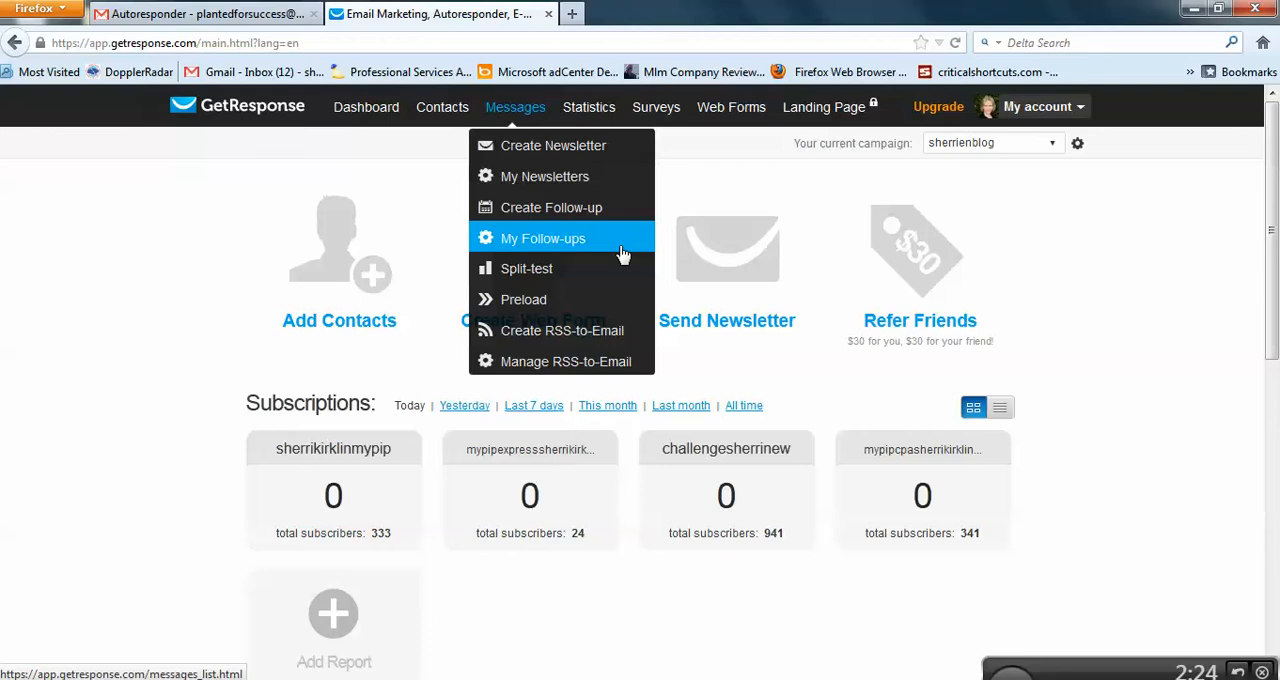
pyautogui.click(533, 210)
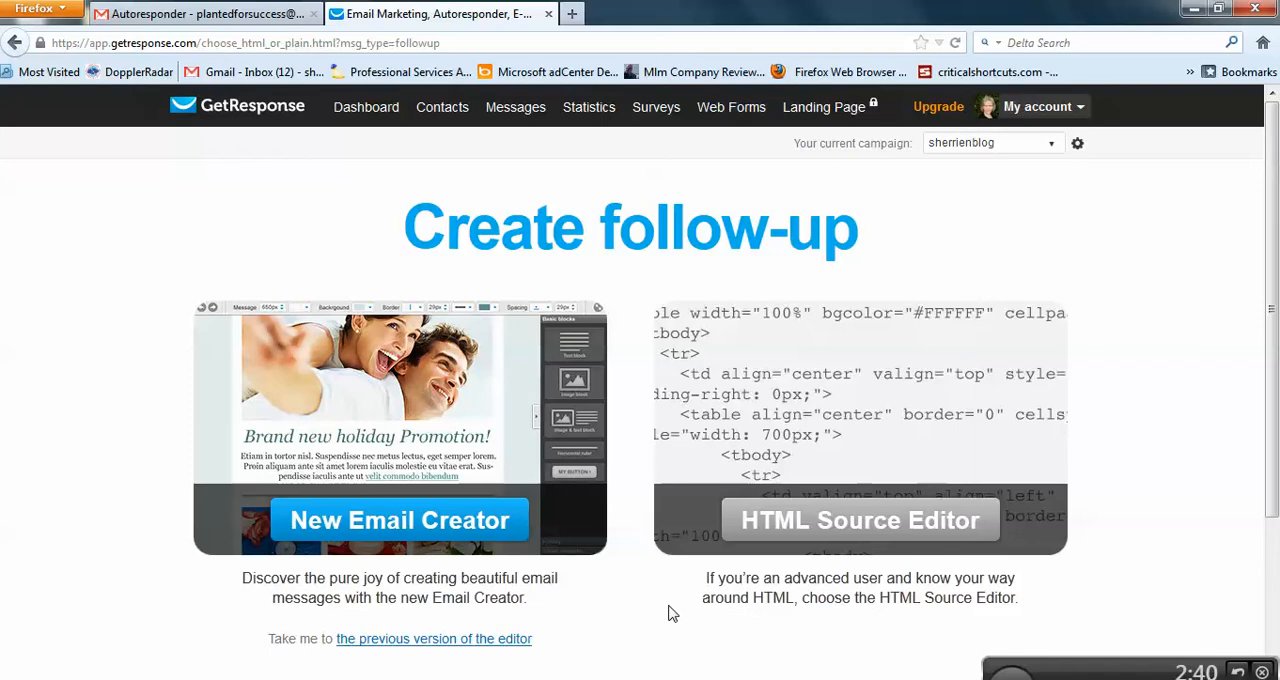
pyautogui.scroll(-2, 670, 613)
pyautogui.scroll(2, 670, 613)
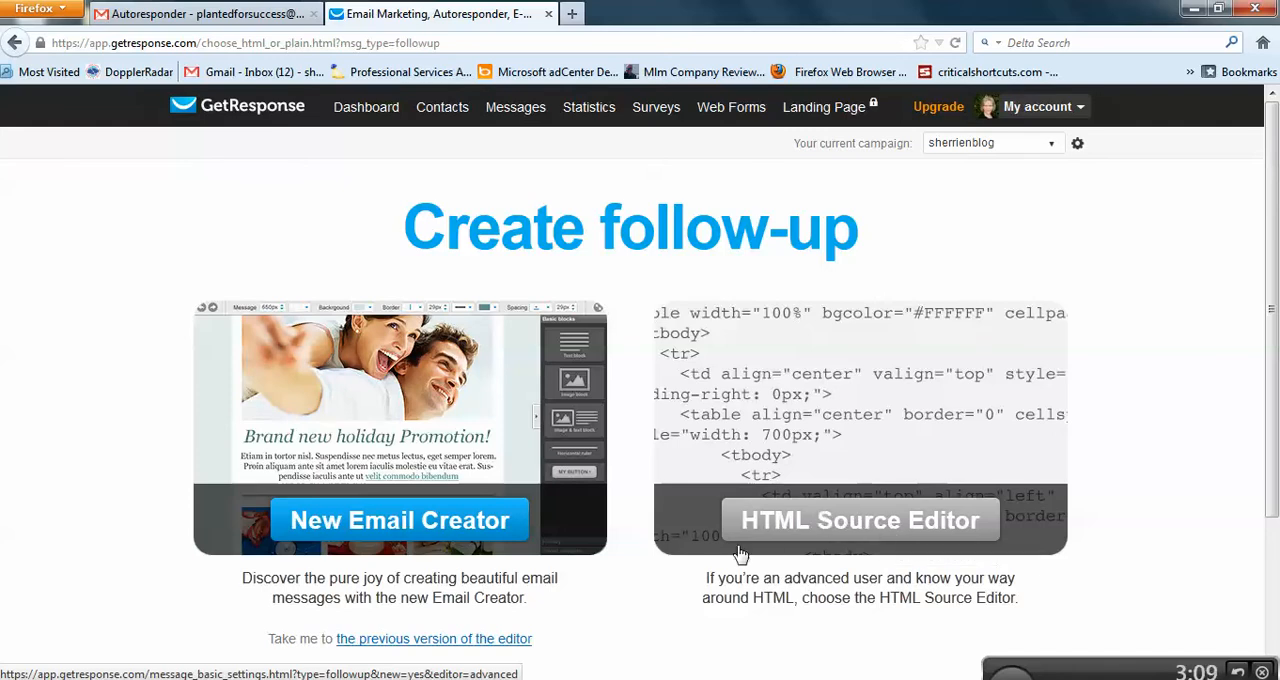
pyautogui.scroll(-2, 630, 602)
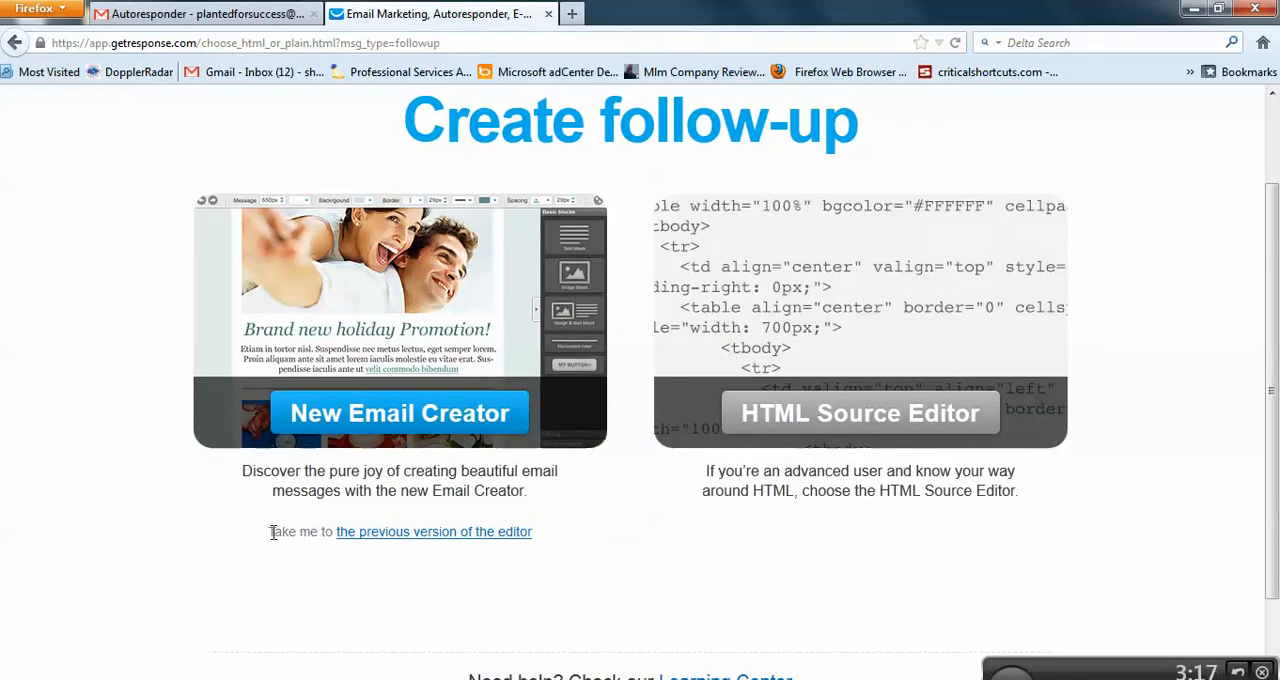
pyautogui.moveTo(273, 533); pyautogui.dragTo(558, 538)
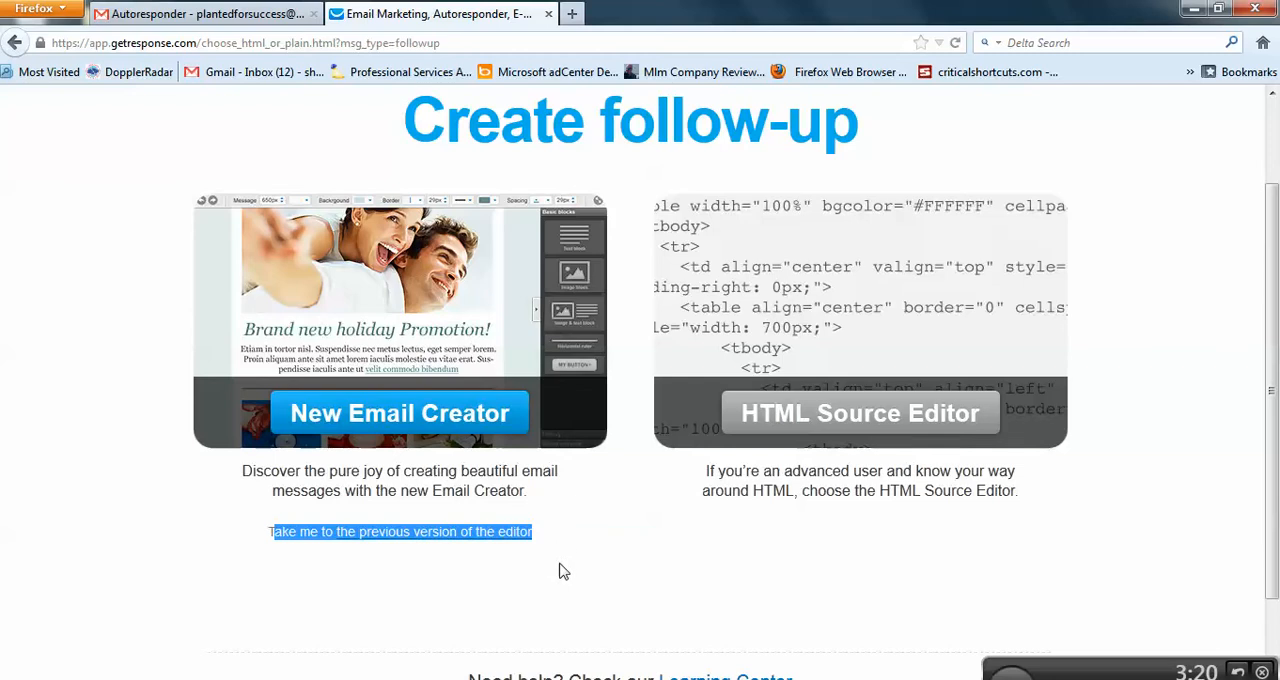
pyautogui.click(558, 565)
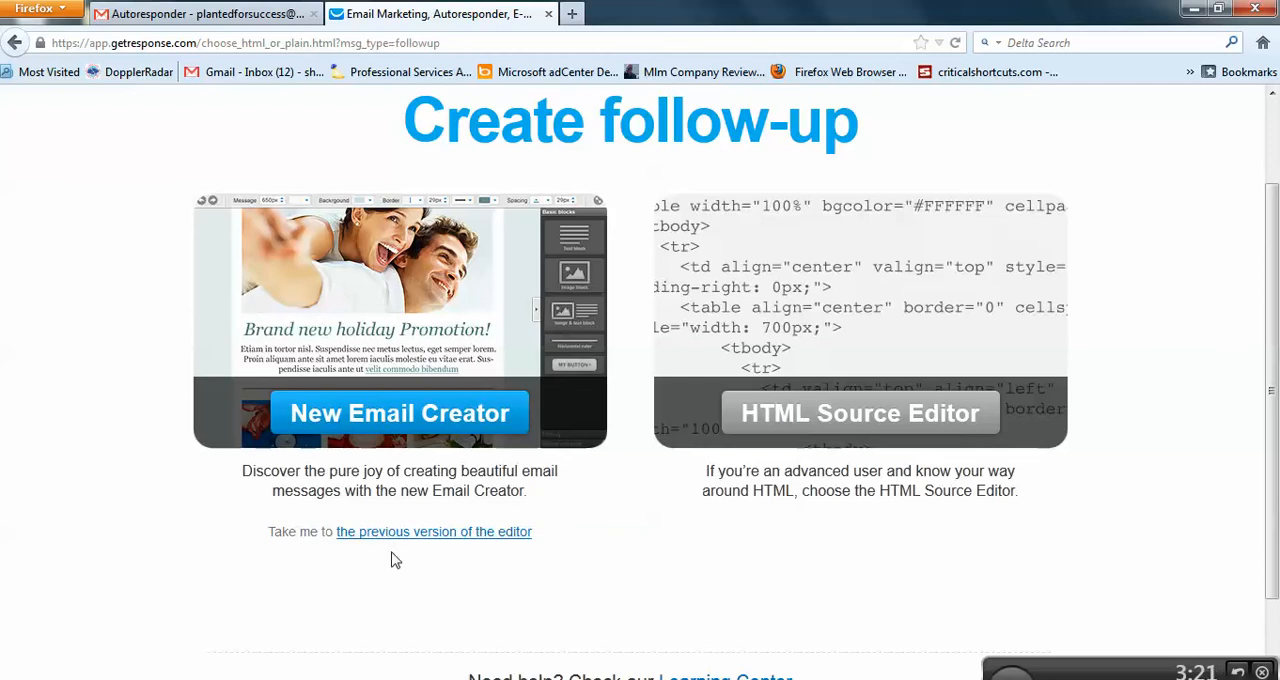
pyautogui.click(474, 538)
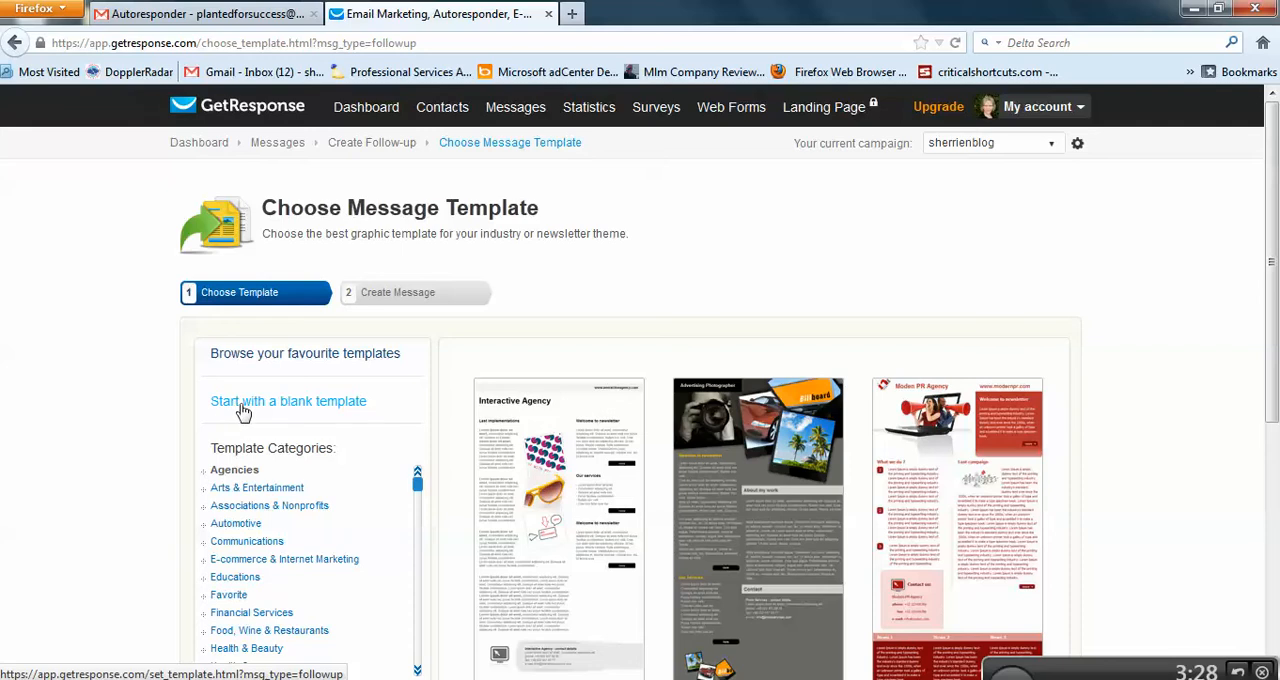
pyautogui.click(316, 404)
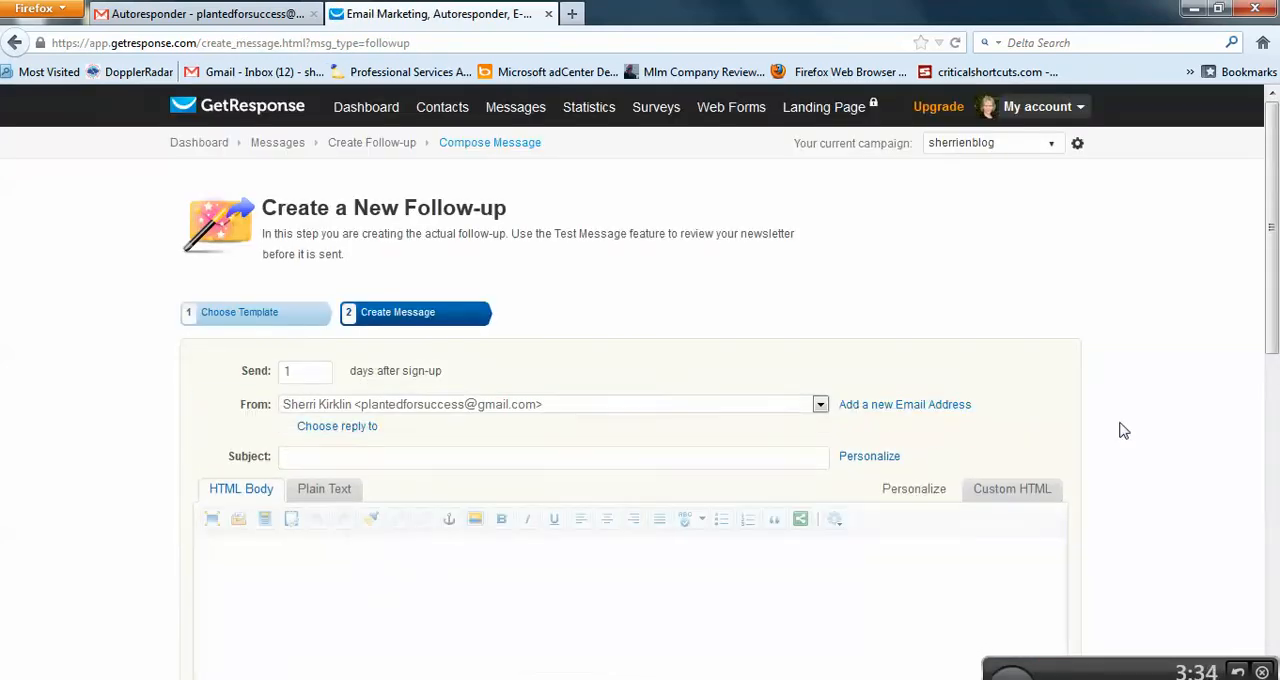
# Step: Try to paste the copied email text into the follow-up's HTML body through the editor's Paste command
pyautogui.scroll(-1, 1170, 446)
pyautogui.scroll(-3, 1170, 446)
pyautogui.rightClick(266, 356)
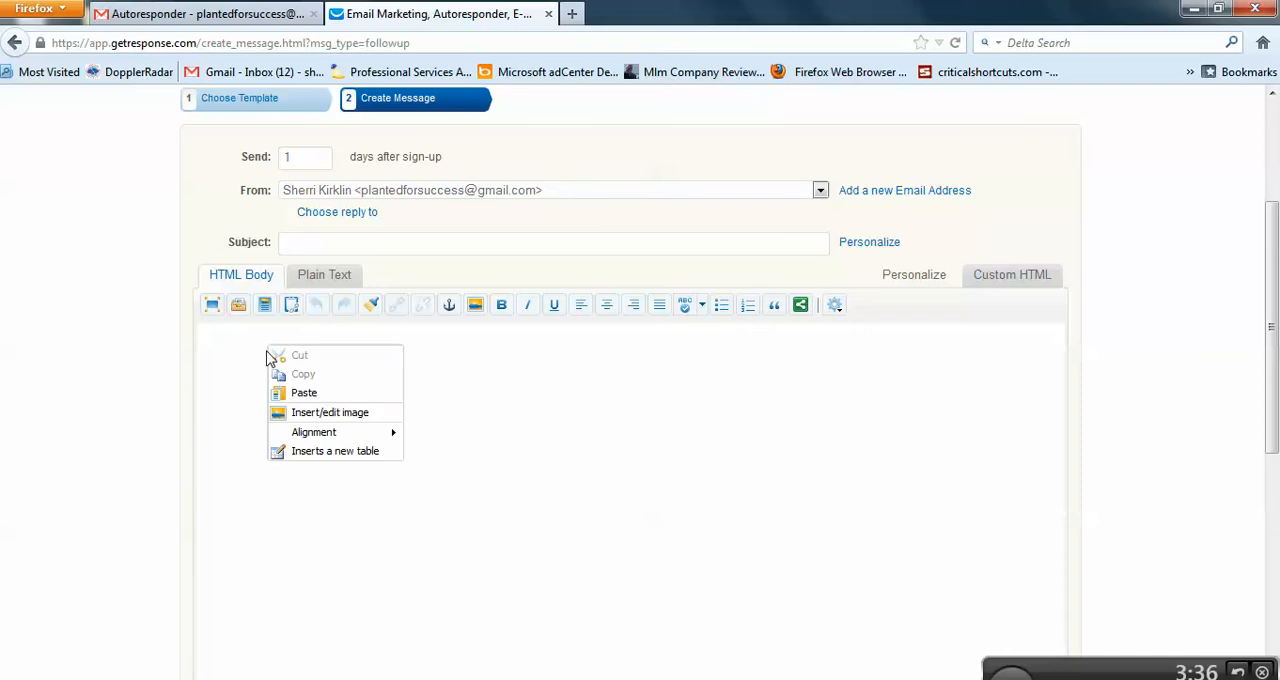
pyautogui.click(296, 392)
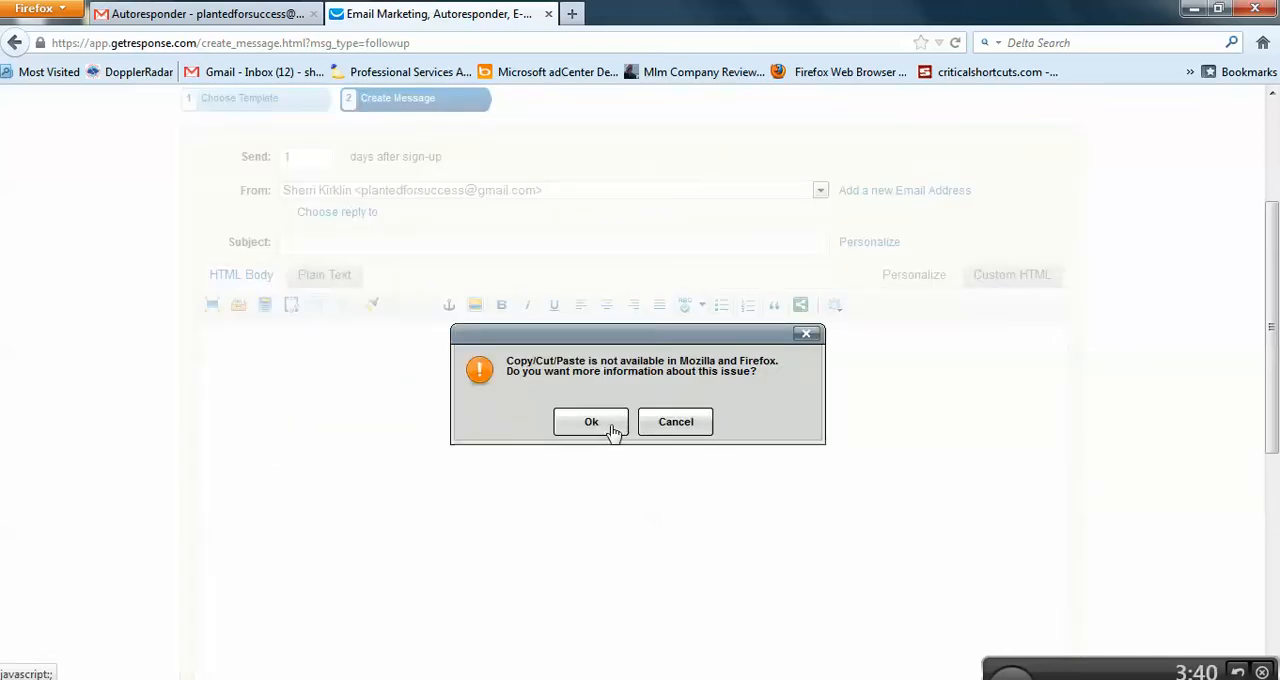
pyautogui.click(664, 424)
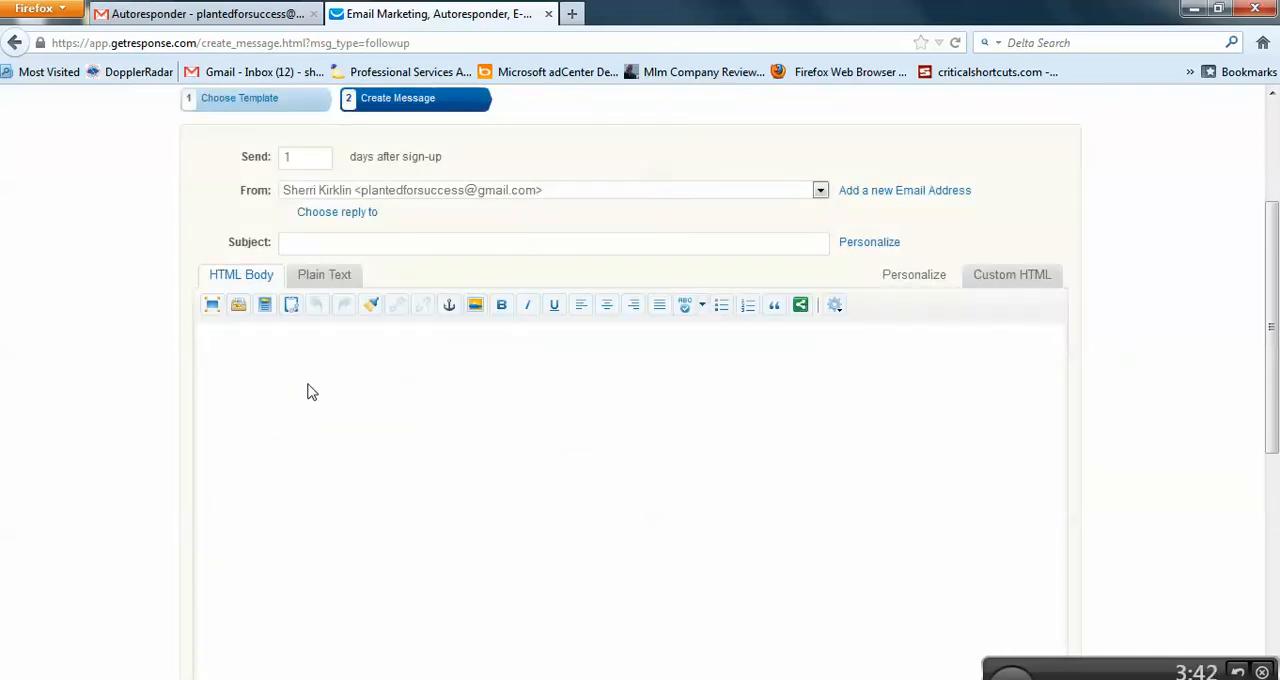
# Step: Paste the copied email text into the follow-up's HTML body and go to the empty subject line
pyautogui.hotkey('ctrl', 'v')
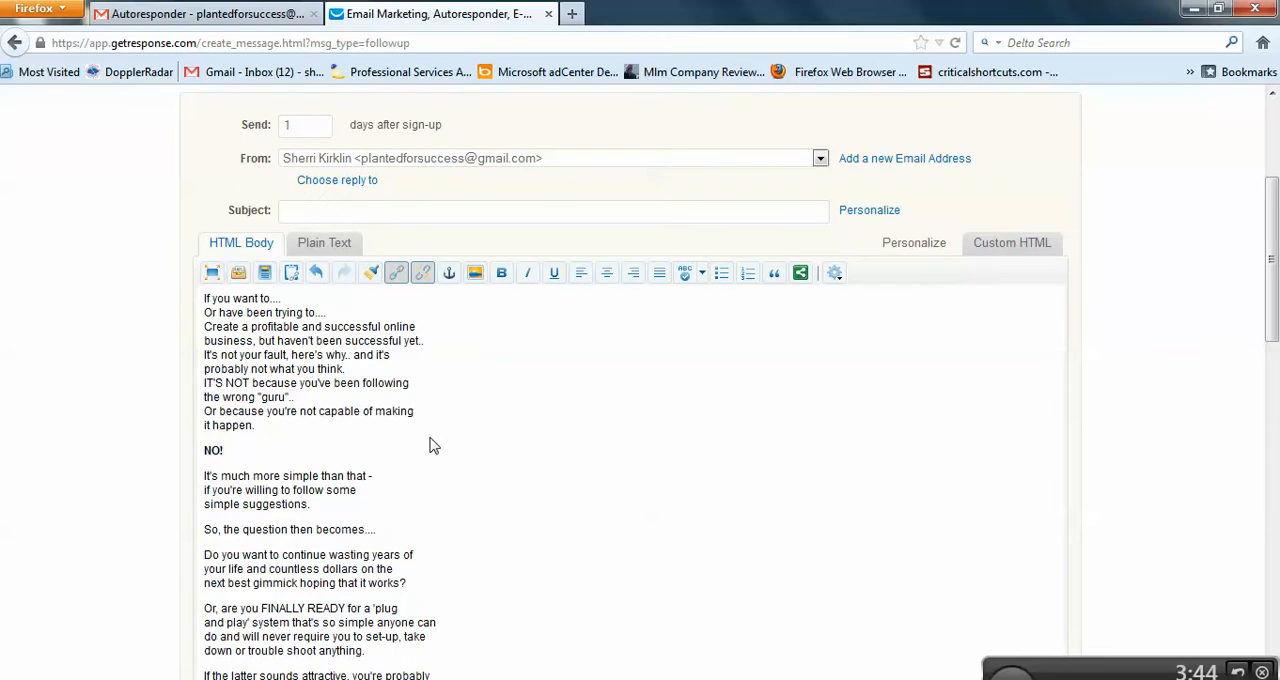
pyautogui.scroll(5, 495, 485)
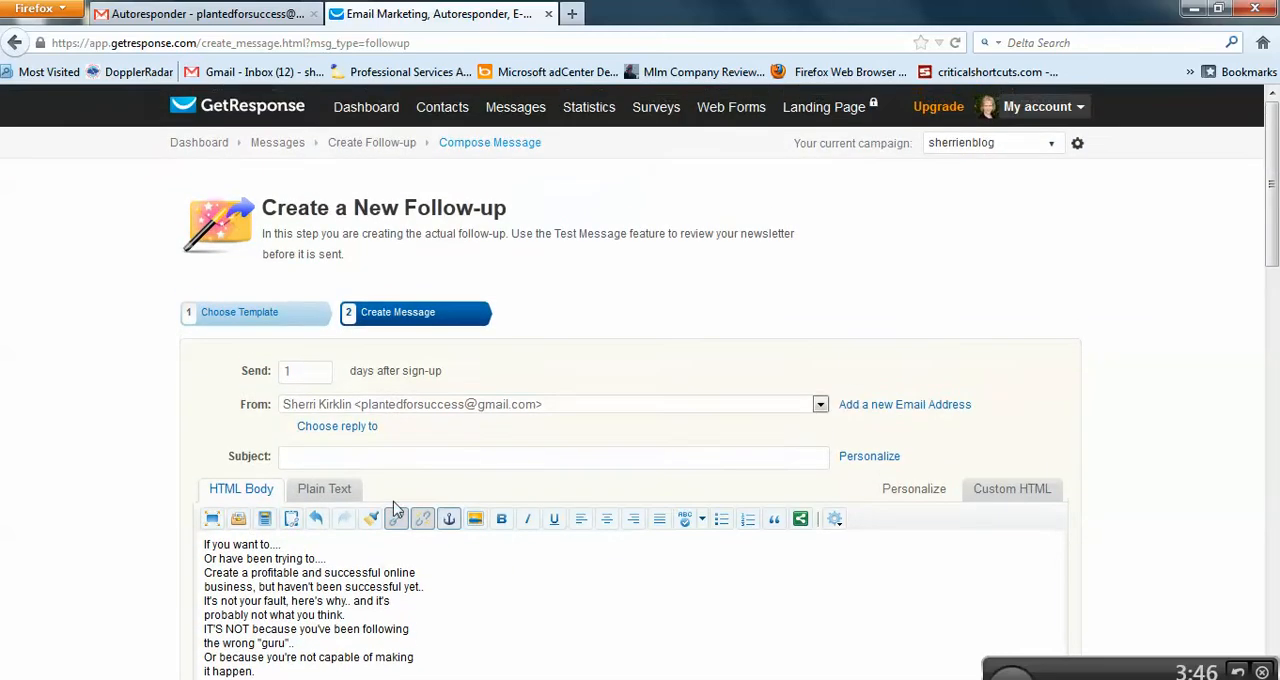
pyautogui.click(319, 460)
# Step: Look through the Gmail email for a subject line for this follow-up, and return to the GetResponse message
pyautogui.click(210, 14)
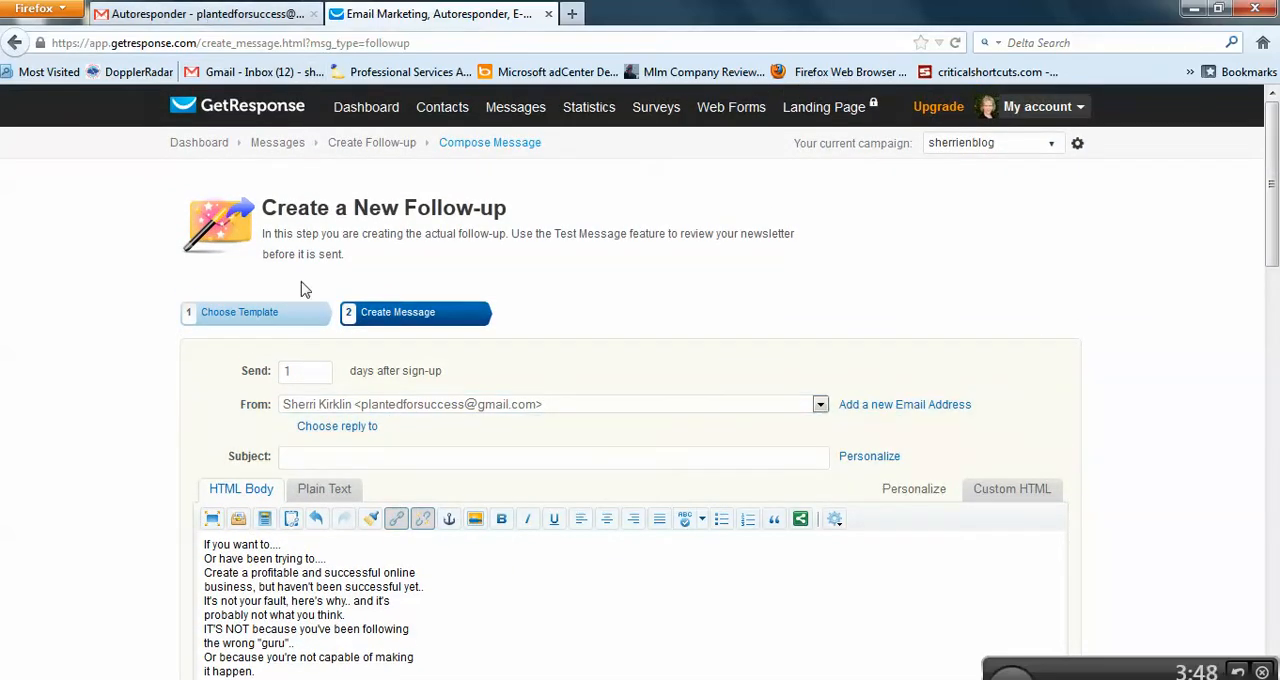
pyautogui.scroll(10, 593, 520)
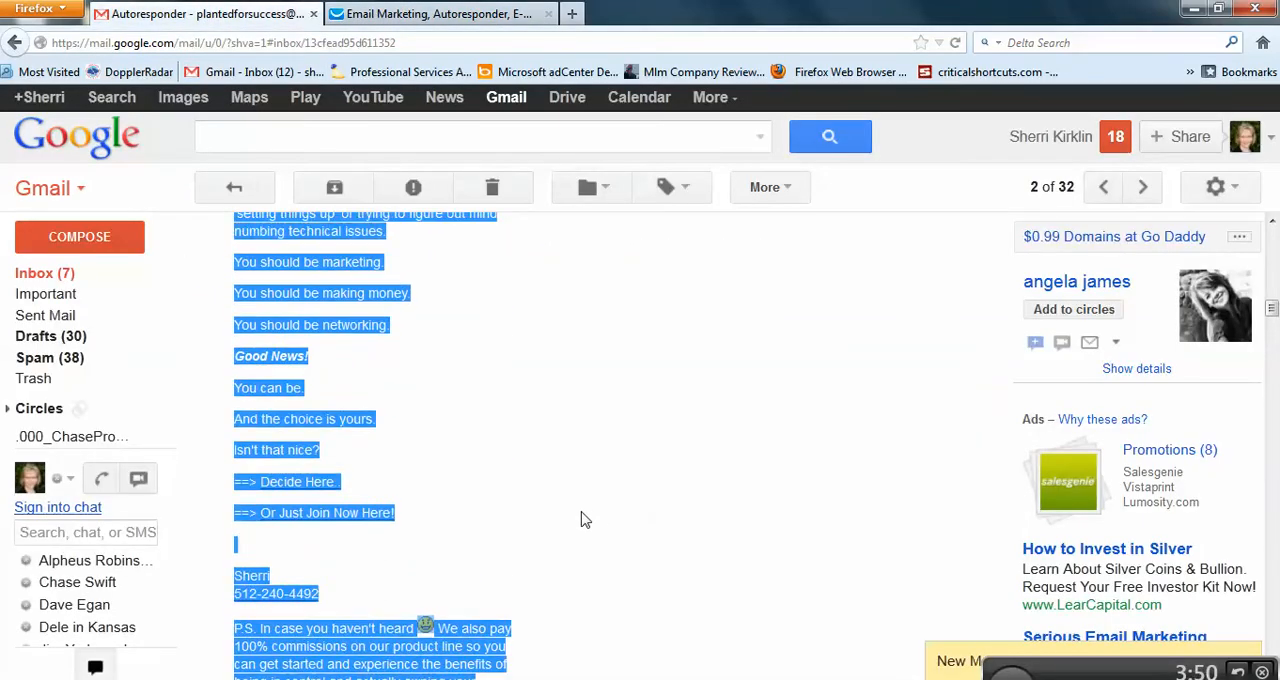
pyautogui.scroll(8, 585, 519)
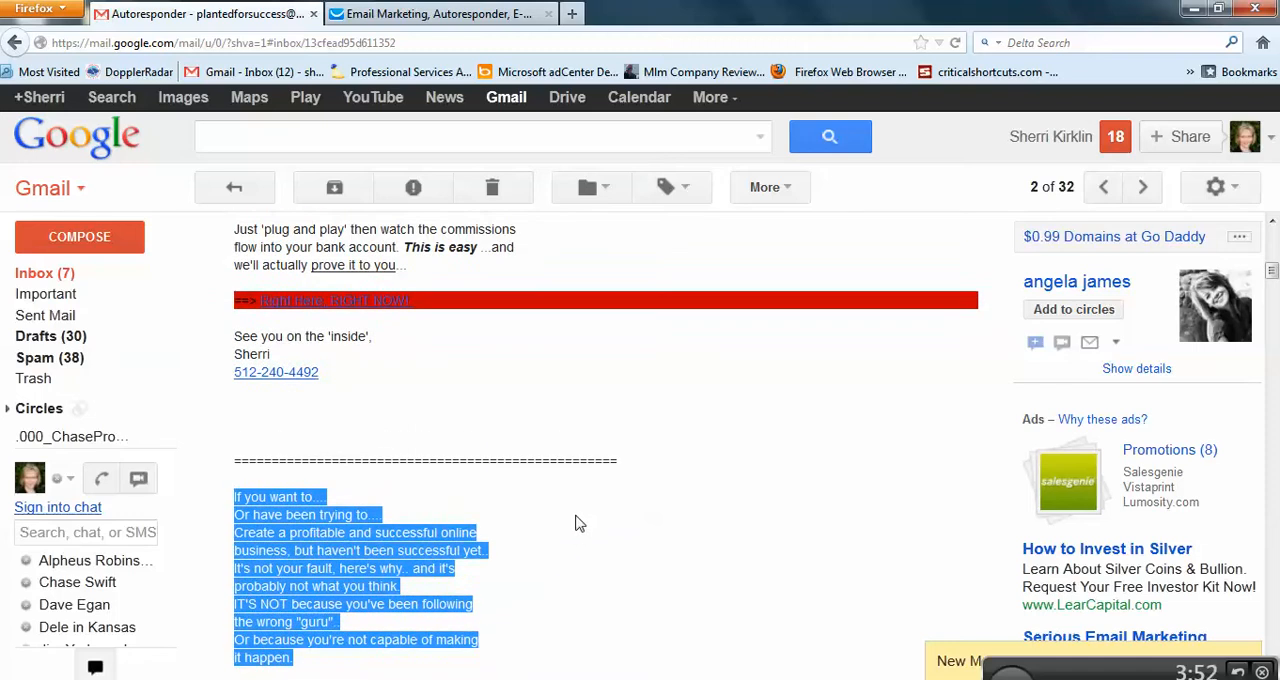
pyautogui.scroll(5, 578, 540)
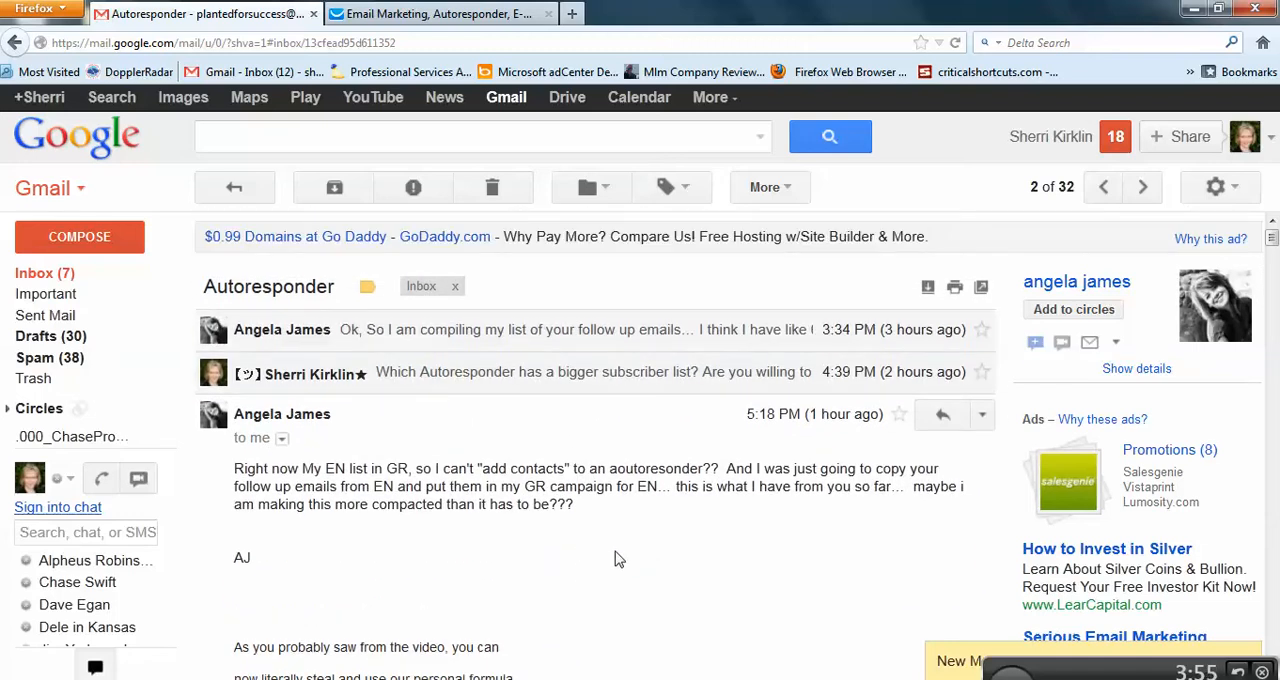
pyautogui.scroll(-8, 615, 560)
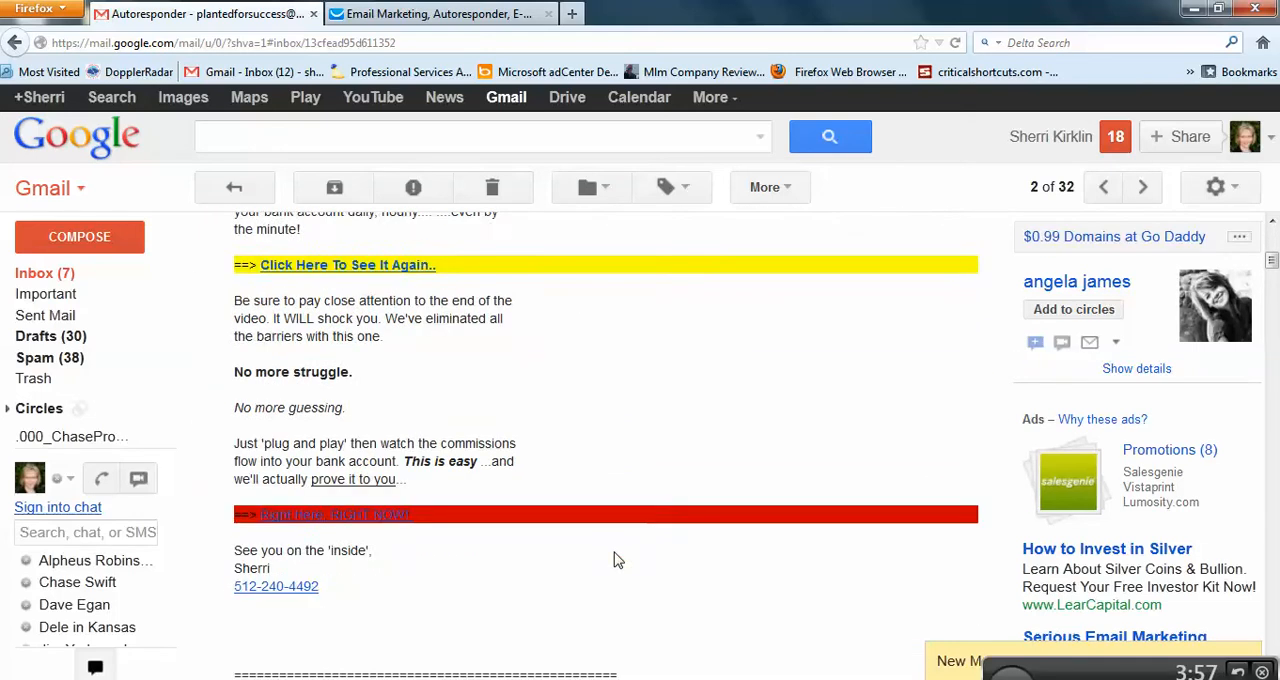
pyautogui.scroll(-7, 617, 561)
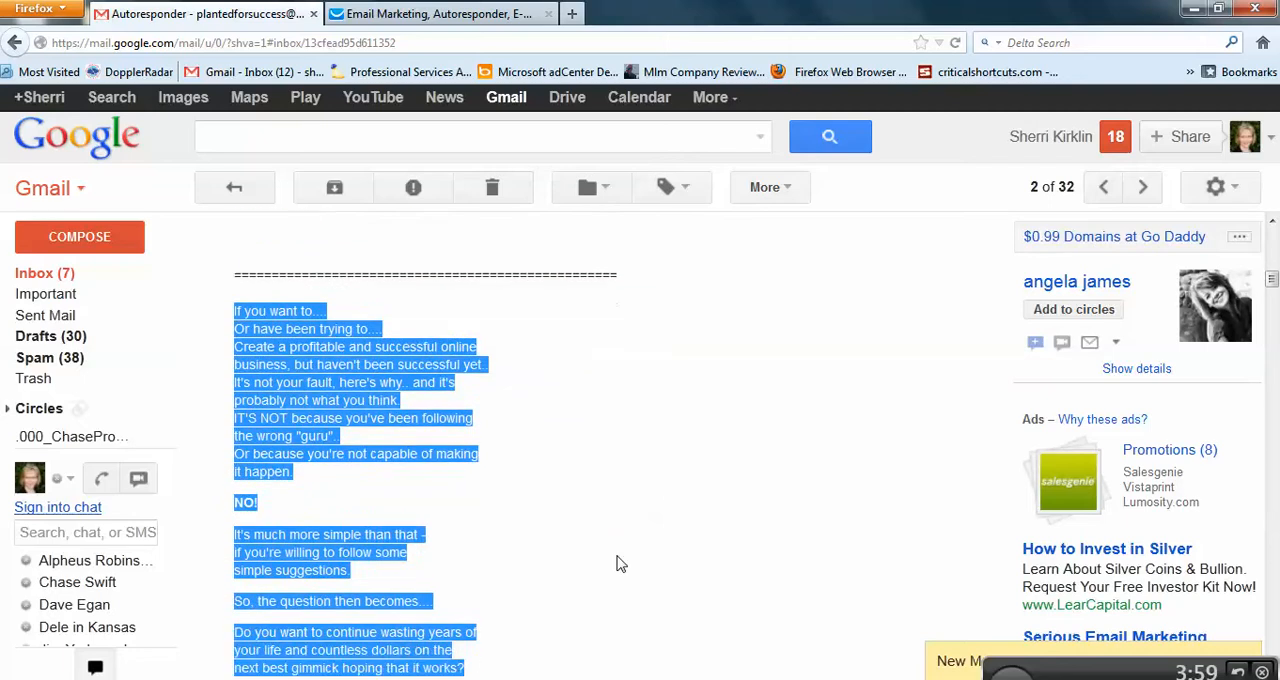
pyautogui.scroll(-4, 617, 563)
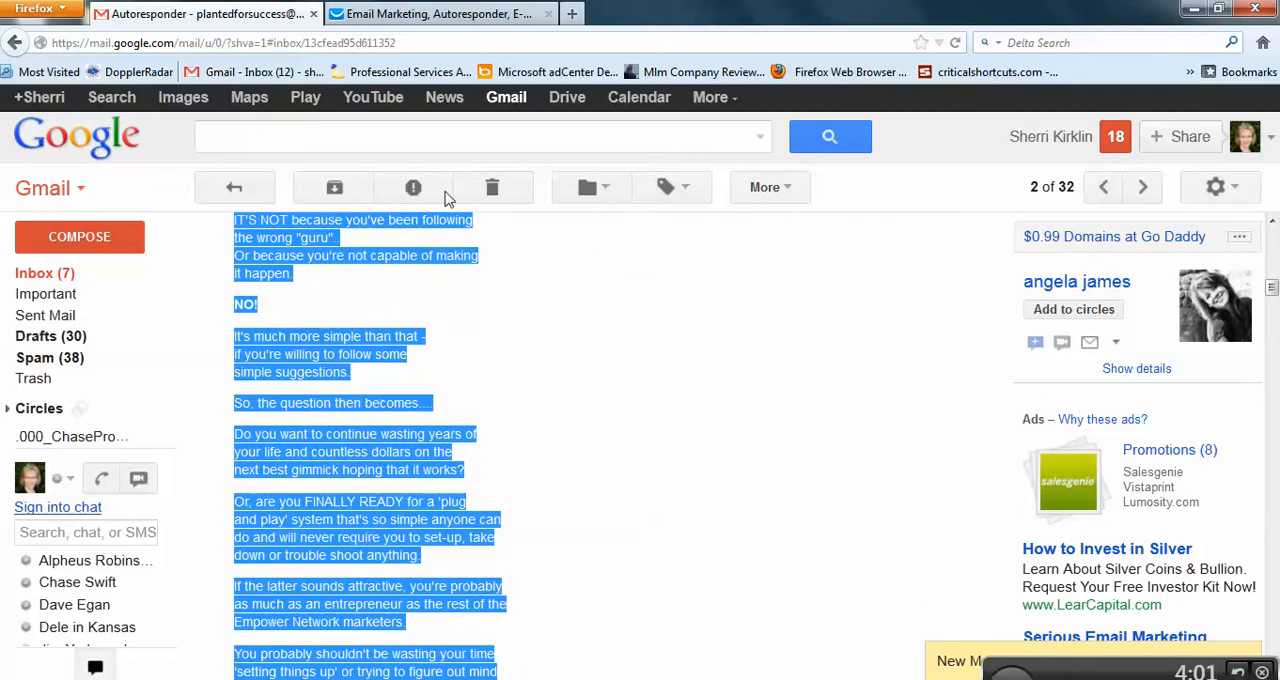
pyautogui.click(438, 14)
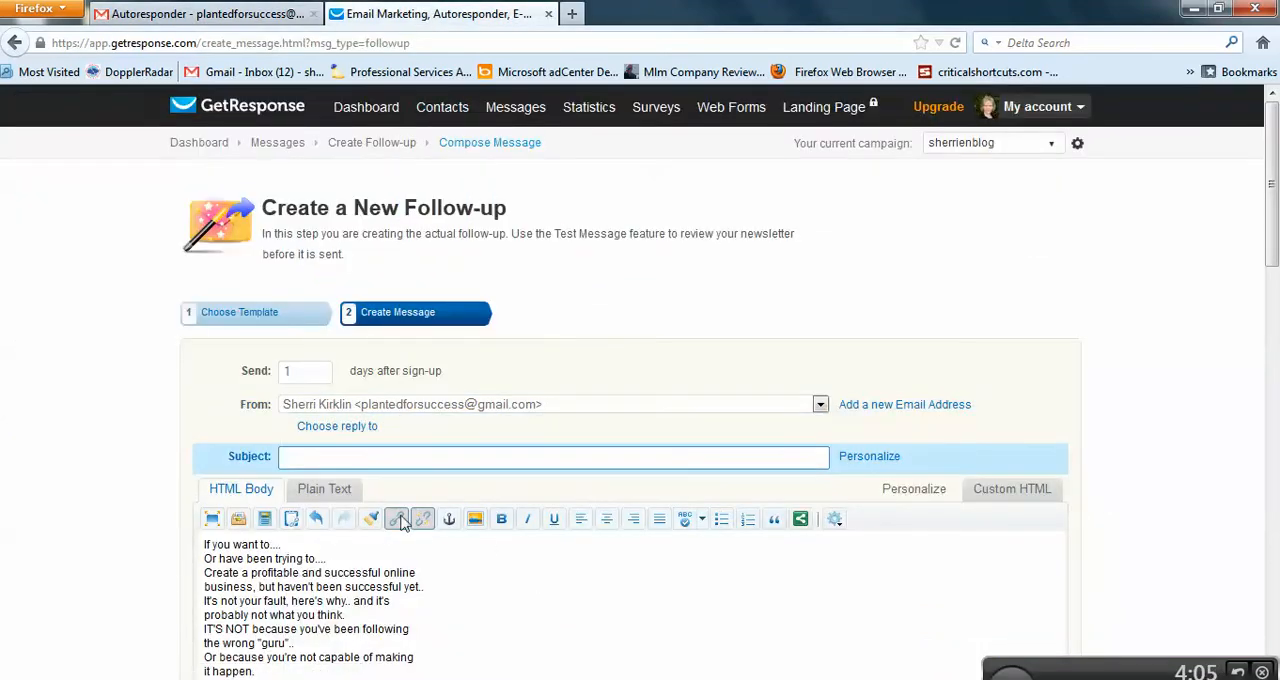
# Step: Set the subject to "[[firstname]], Here's your letter.", using the first name personalization field
pyautogui.click(874, 461)
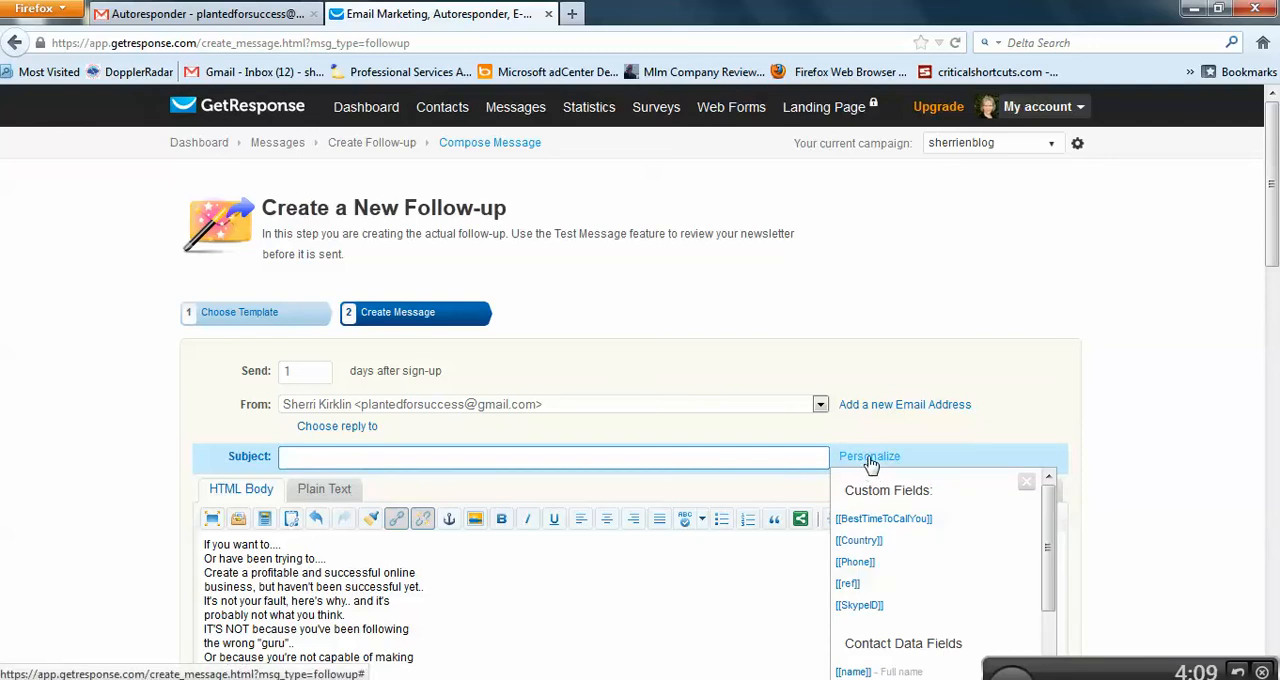
pyautogui.scroll(-3, 878, 600)
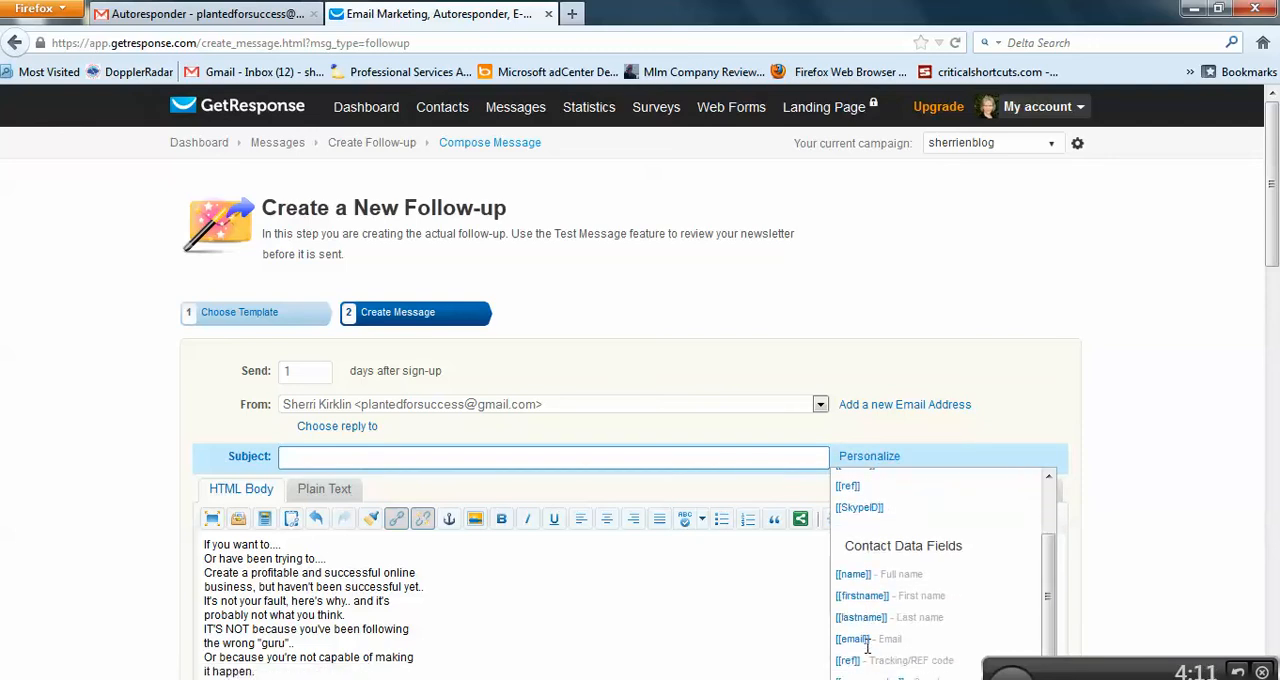
pyautogui.click(863, 584)
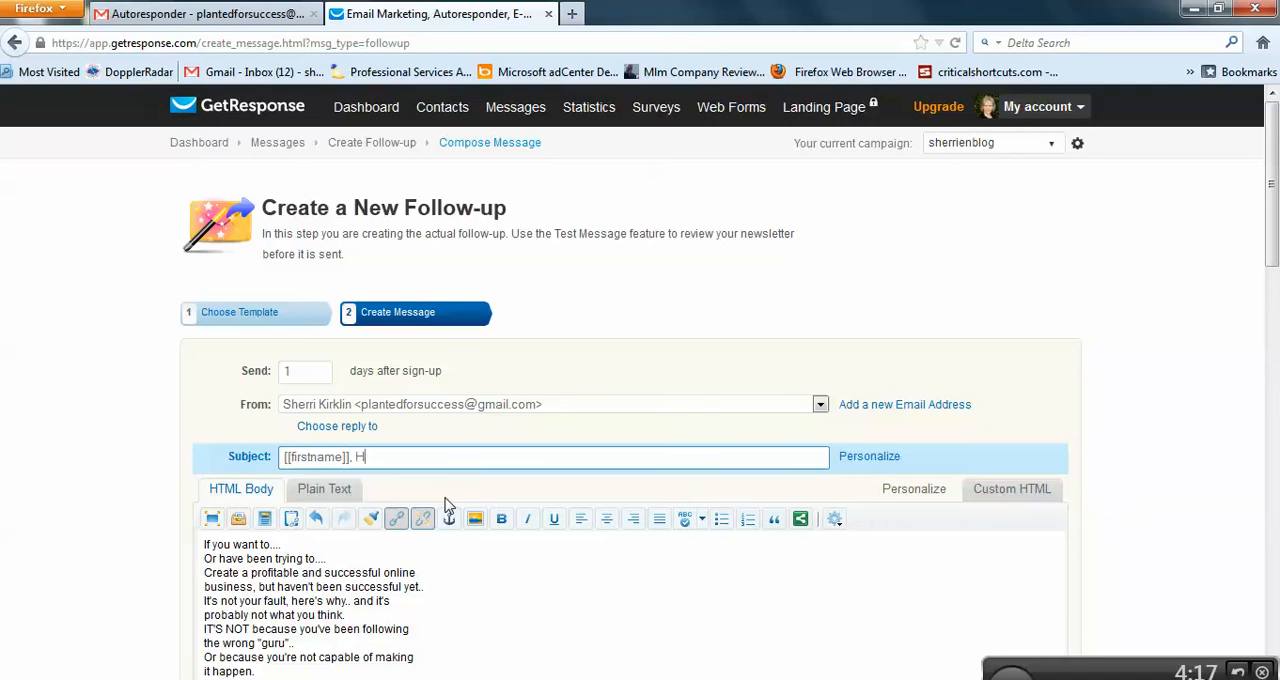
pyautogui.write(", Here's your letter.")
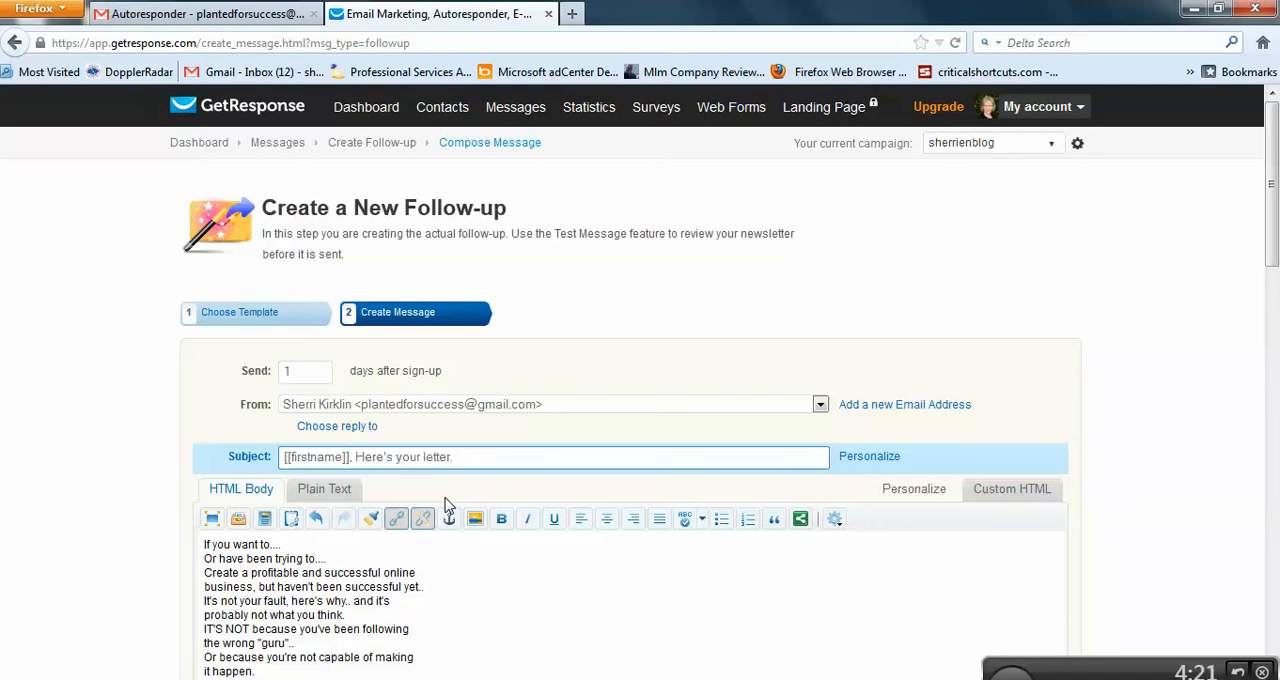
pyautogui.moveTo(455, 457); pyautogui.dragTo(284, 457)
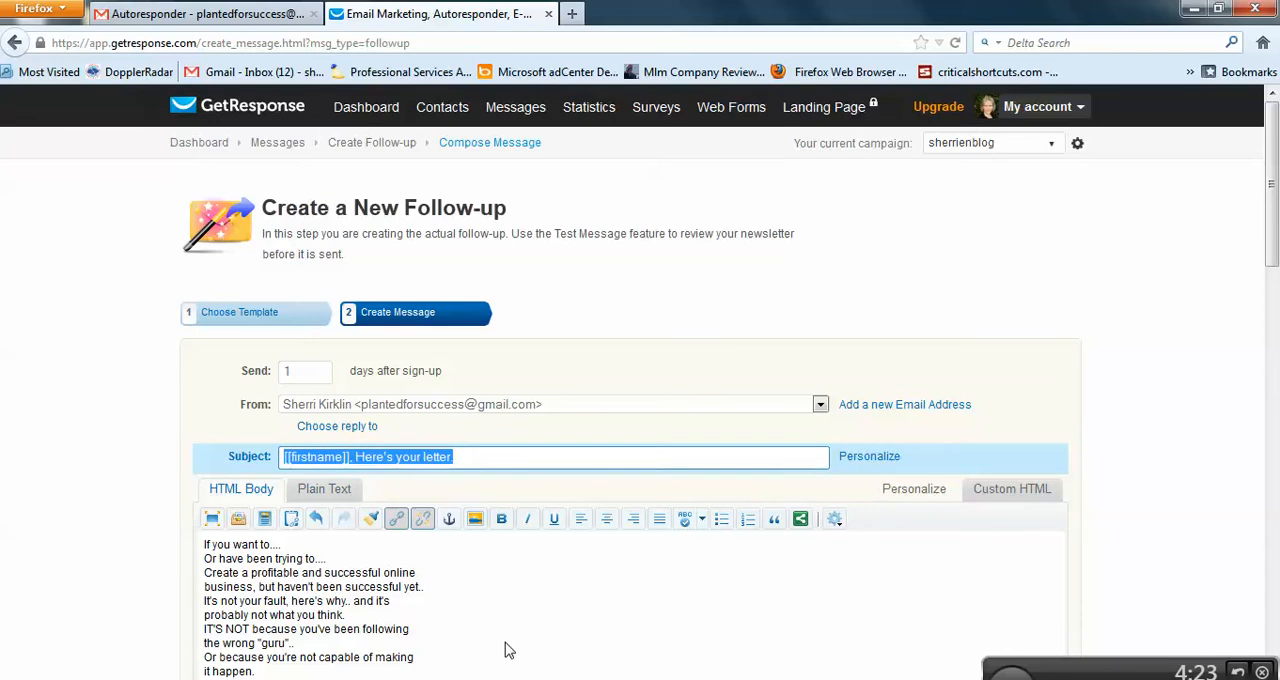
pyautogui.click(508, 646)
pyautogui.tripleClick(340, 457)
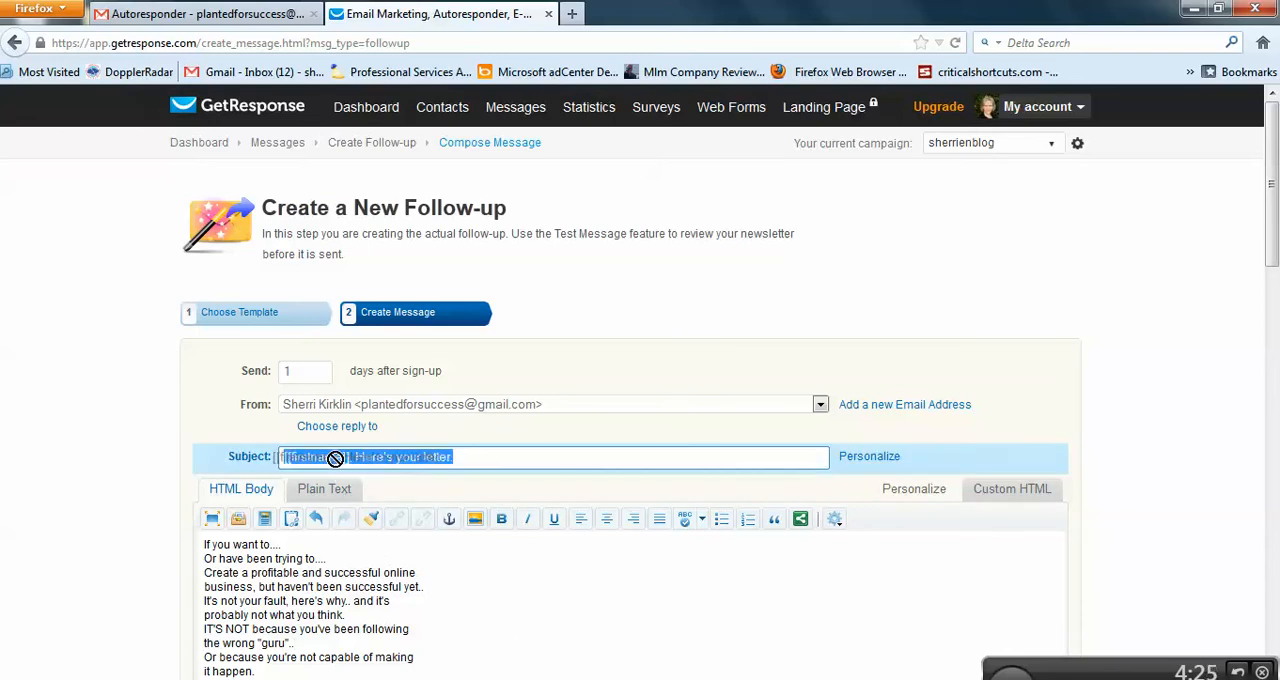
pyautogui.moveTo(353, 459); pyautogui.dragTo(284, 457)
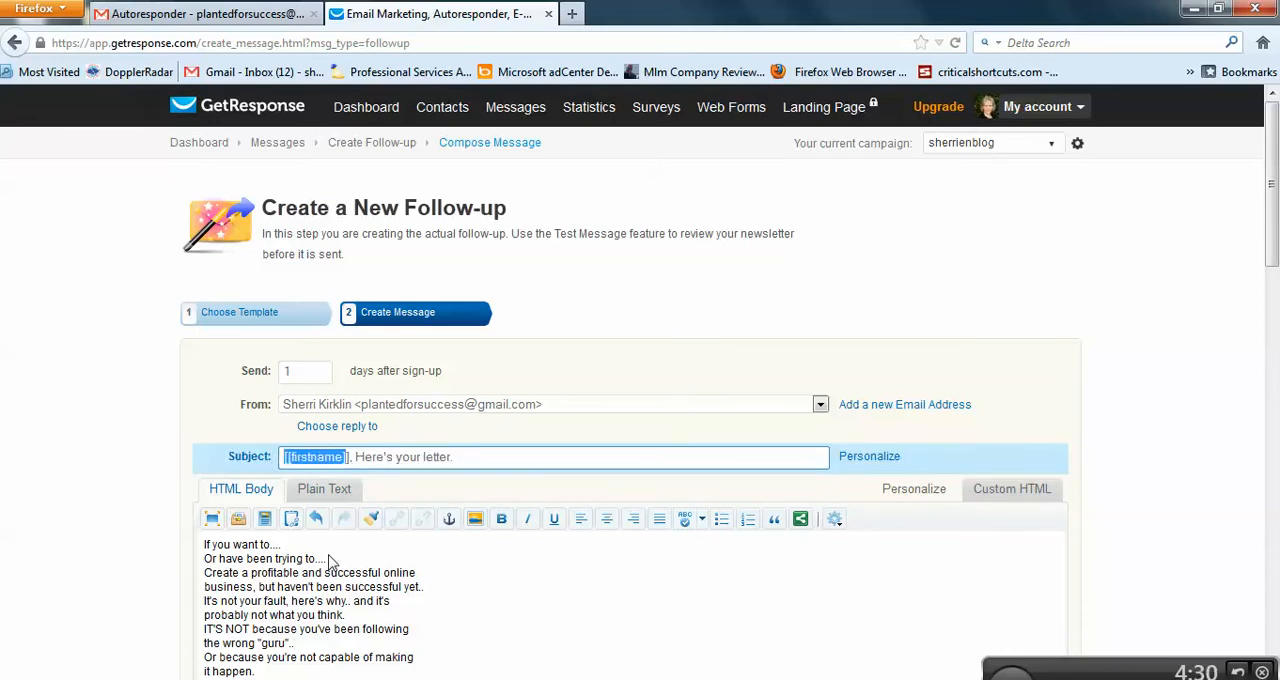
pyautogui.click(287, 457)
pyautogui.click(314, 545)
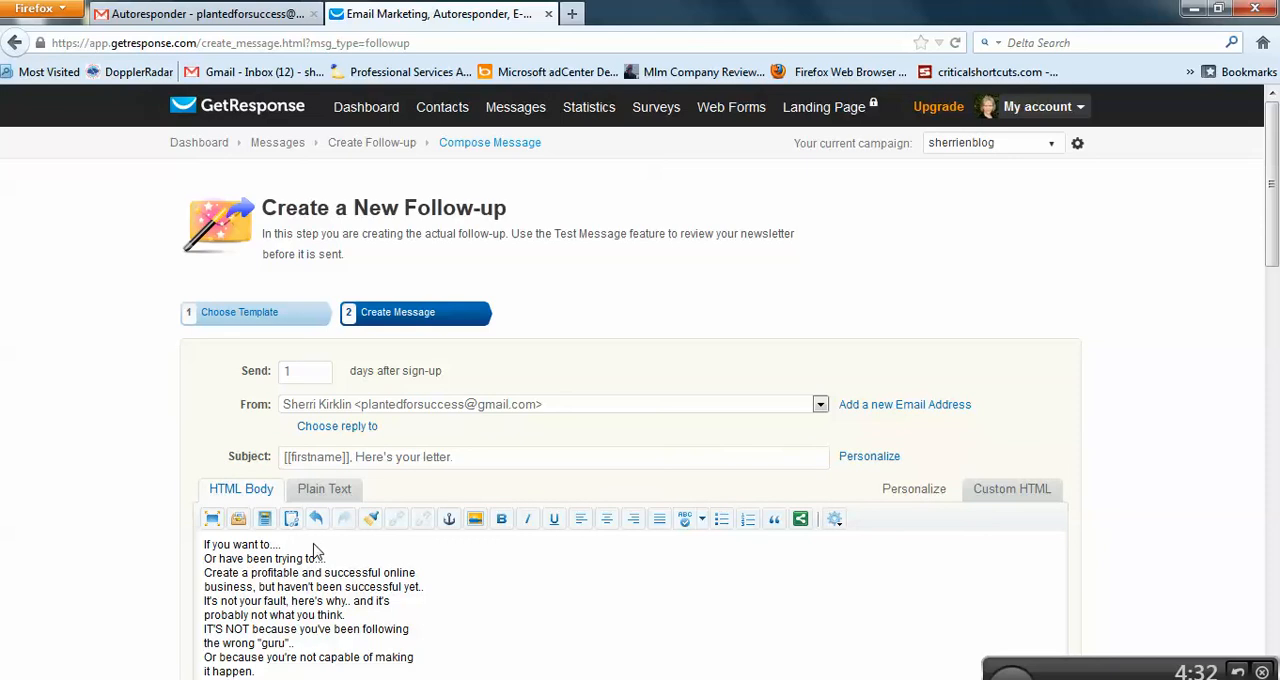
# Step: Copy "[[firstname]]," from the subject and paste it as a greeting above "If you want to....", followed by a blank line
pyautogui.click(357, 466)
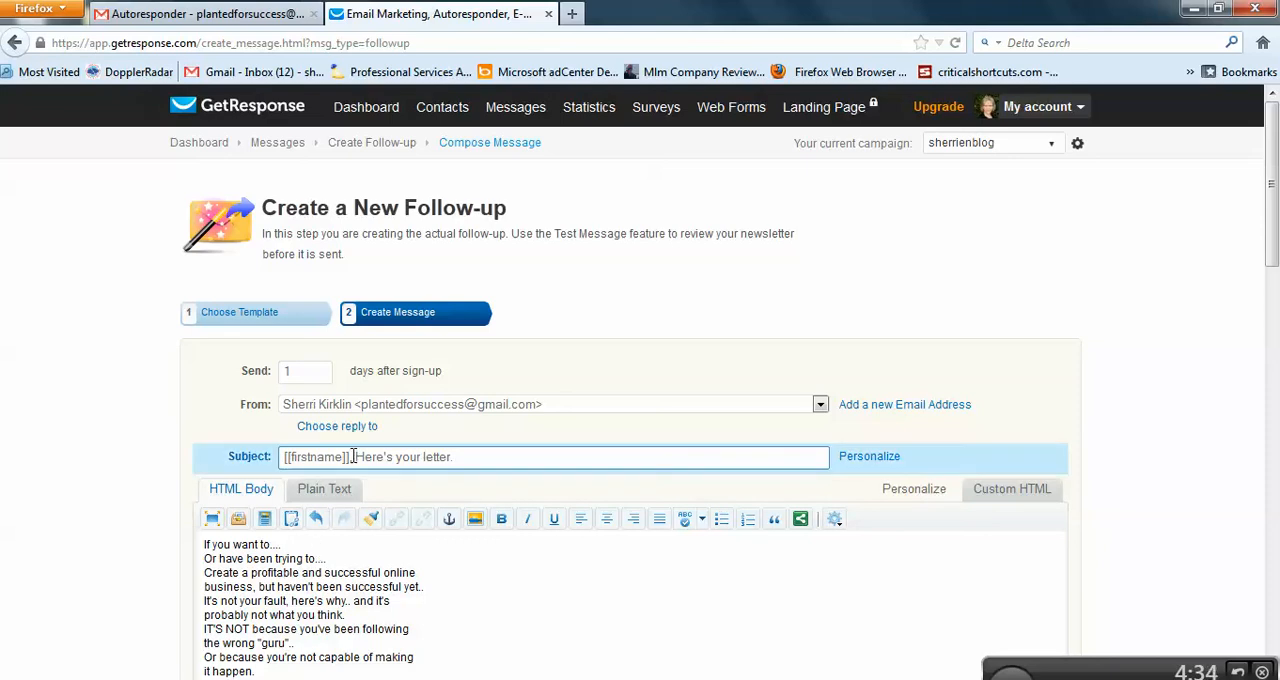
pyautogui.moveTo(344, 456)
pyautogui.mouseDown()
pyautogui.moveTo(268, 456)
pyautogui.moveTo(347, 457)
pyautogui.mouseUp()
pyautogui.click(286, 457)
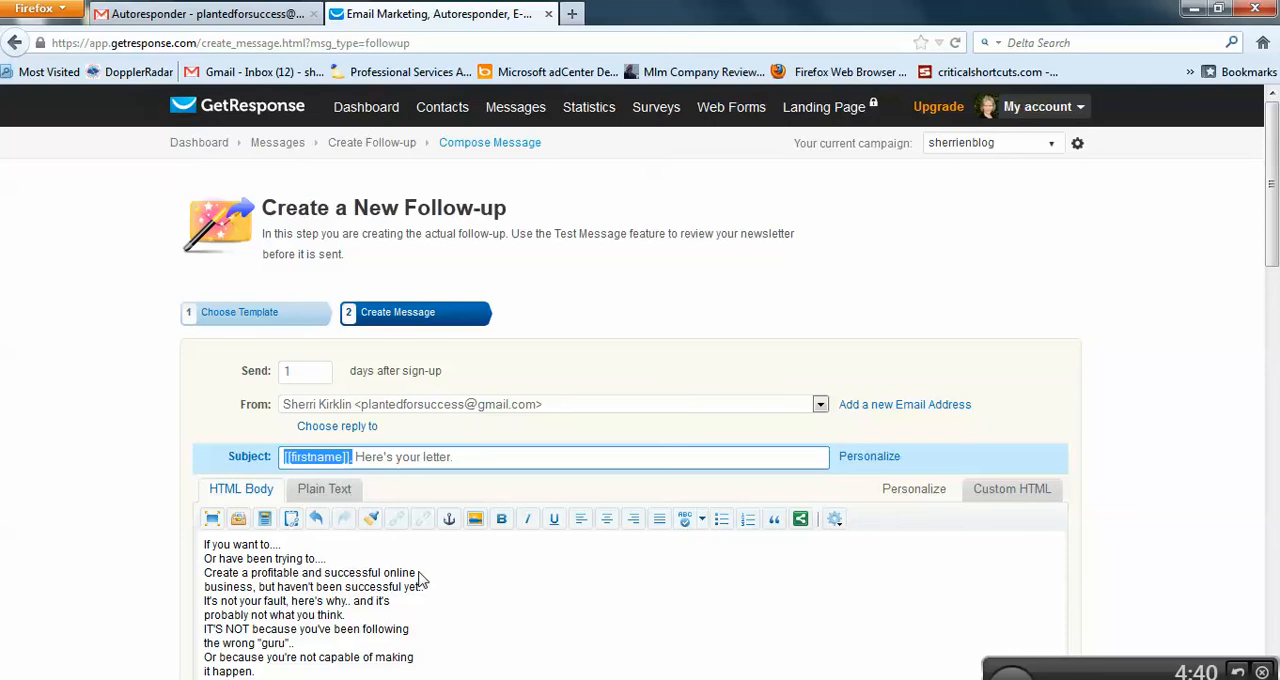
pyautogui.click(207, 548)
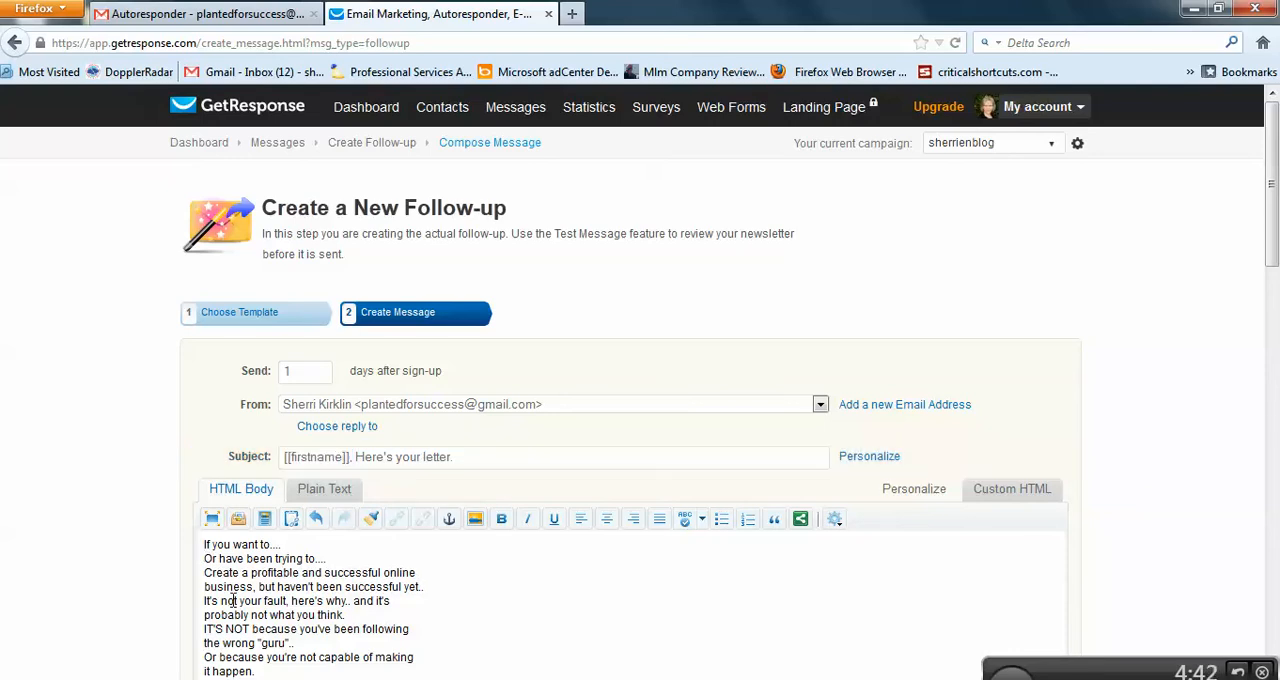
pyautogui.press('Return')
pyautogui.press('Return')
pyautogui.press('Up')
pyautogui.press('Up')
pyautogui.write('[[firstname]],')
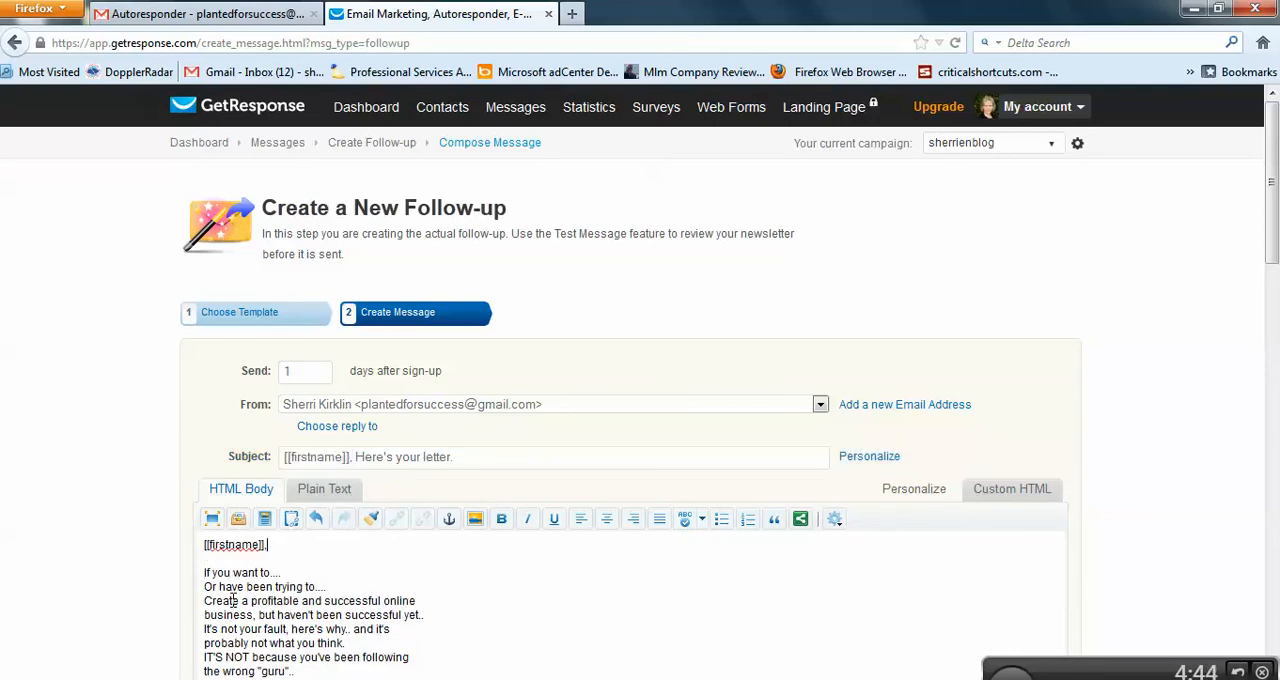
# Step: Edit the "Decide Here.." link in the message body, replacing the id at the end of its URL with the other affiliate's ID
pyautogui.scroll(-6, 511, 600)
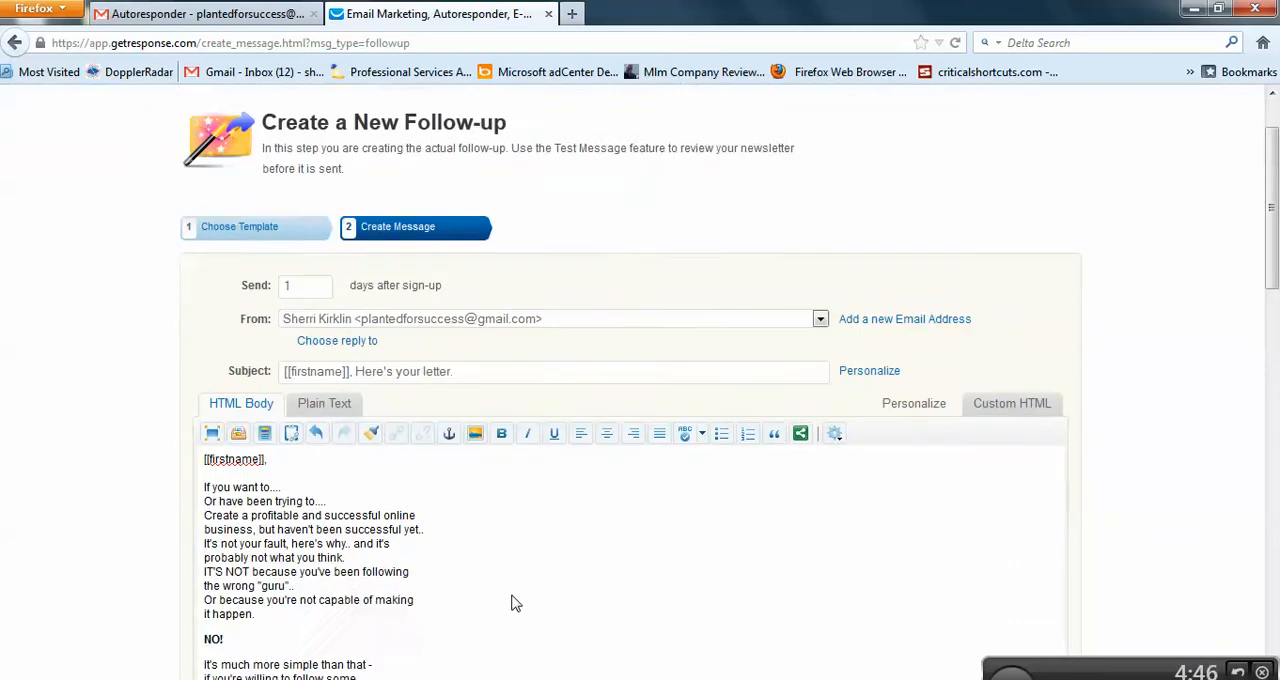
pyautogui.scroll(-5, 502, 536)
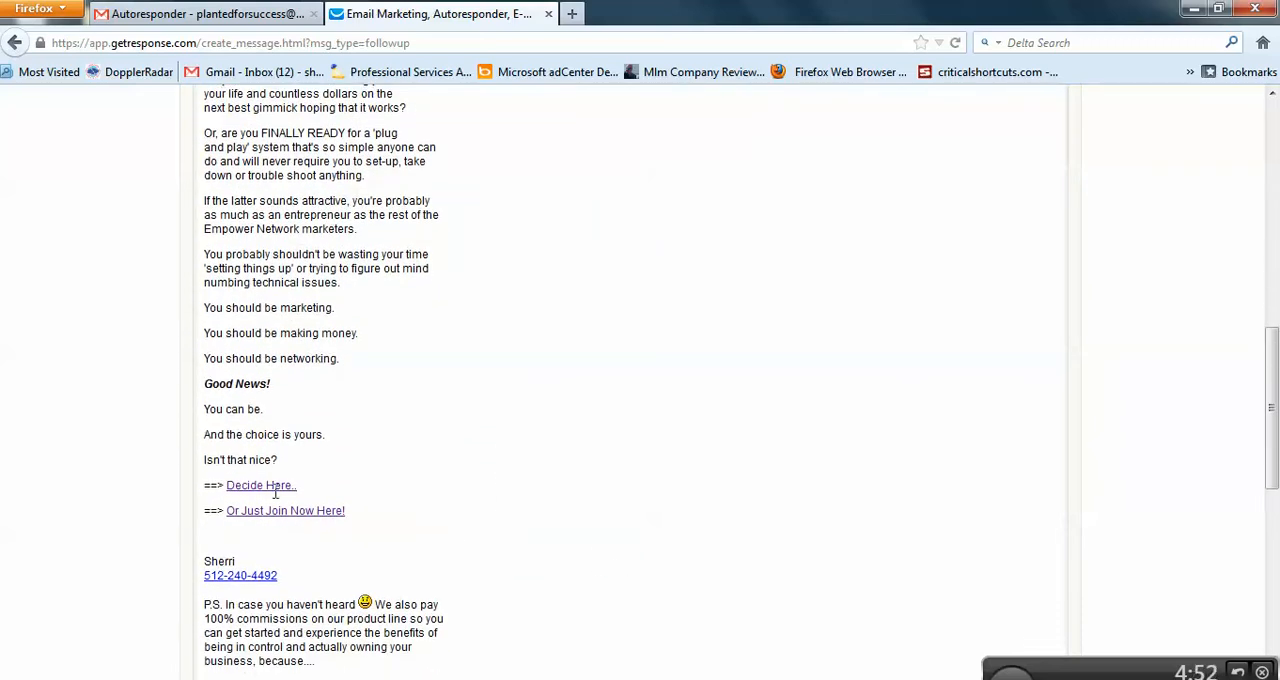
pyautogui.moveTo(298, 487); pyautogui.dragTo(243, 487)
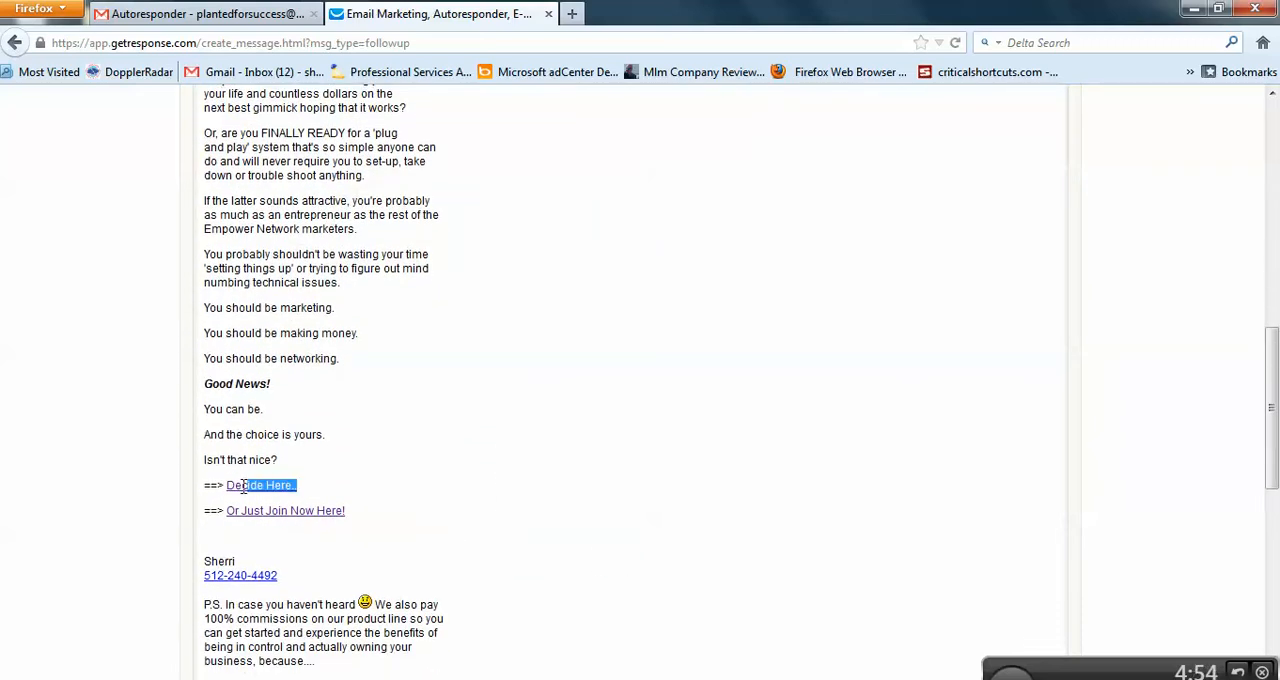
pyautogui.scroll(10, 507, 507)
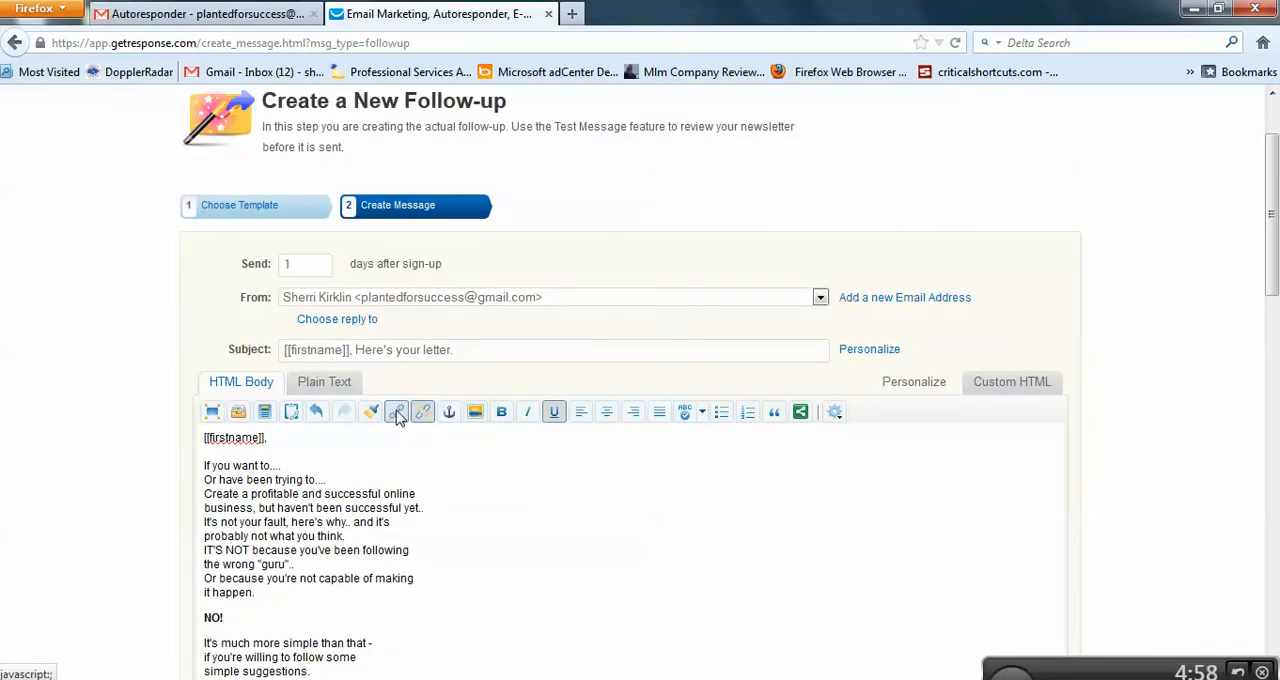
pyautogui.click(396, 412)
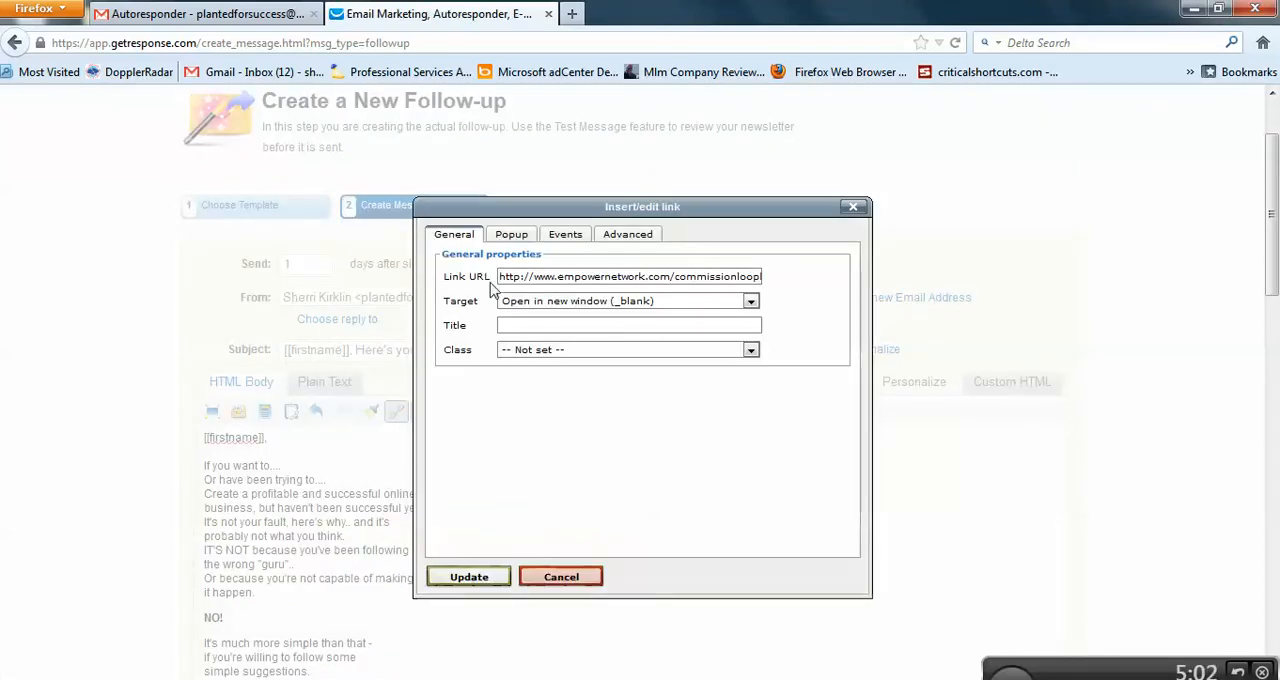
pyautogui.moveTo(500, 276); pyautogui.dragTo(819, 277)
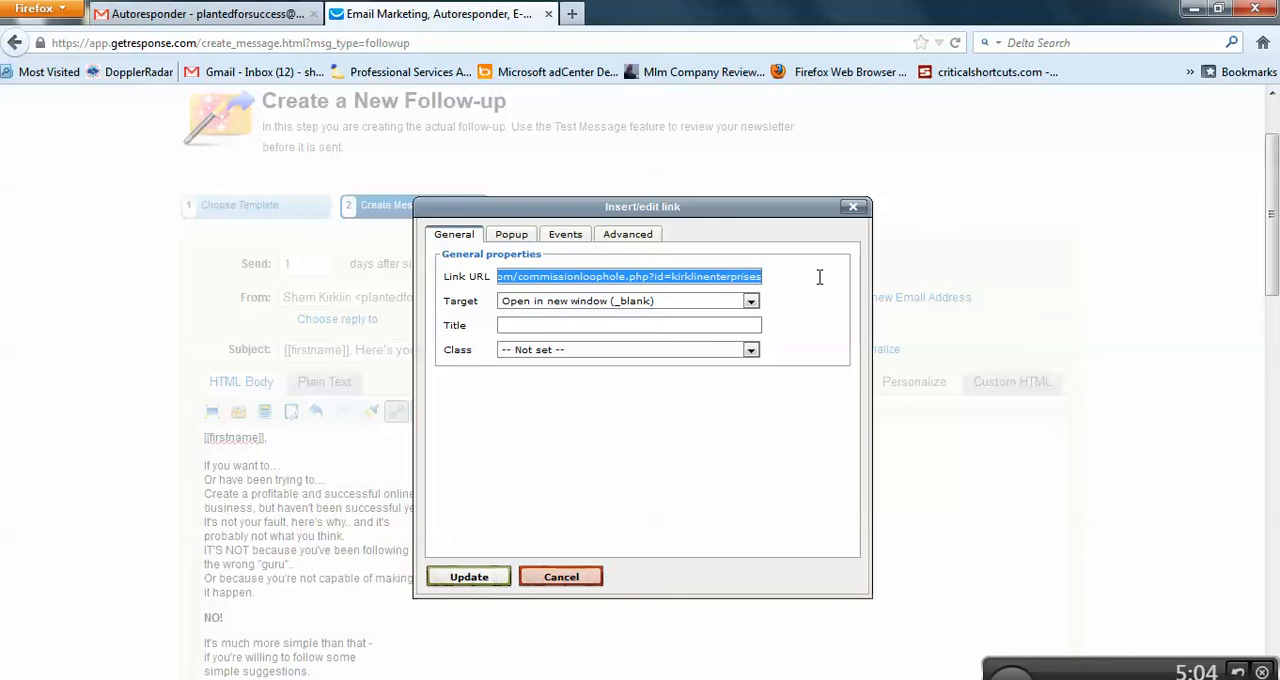
pyautogui.click(703, 277)
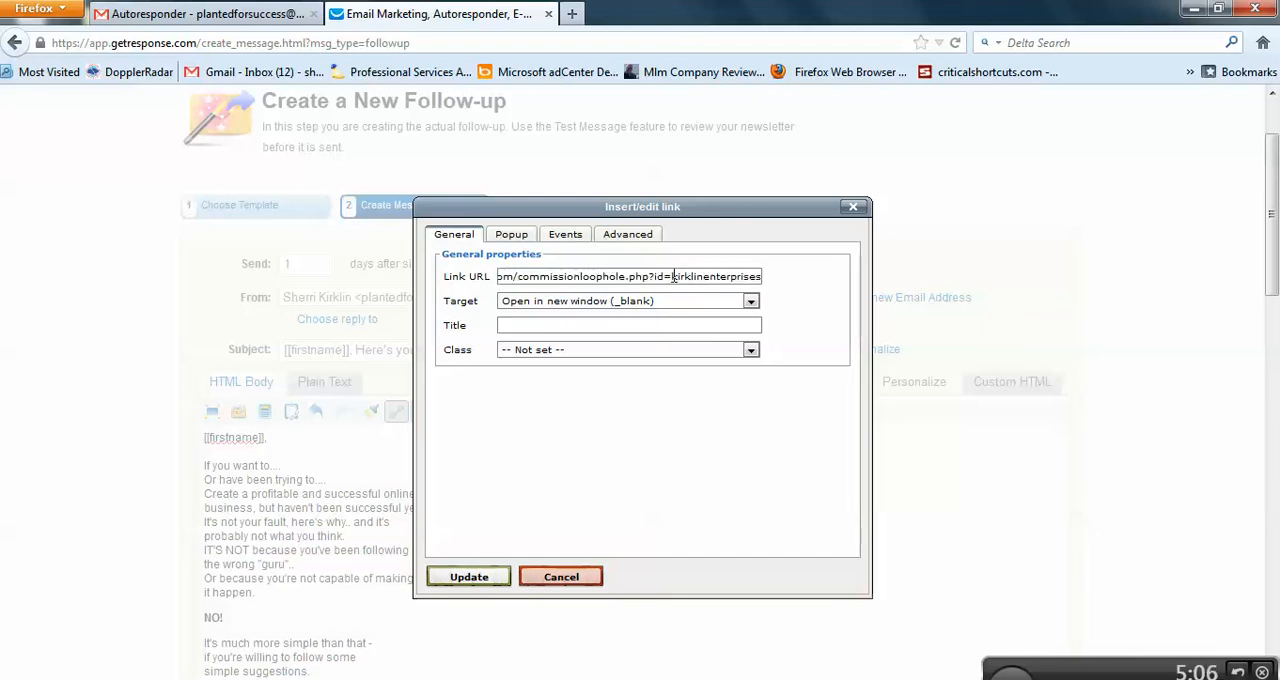
pyautogui.moveTo(672, 277); pyautogui.dragTo(777, 274)
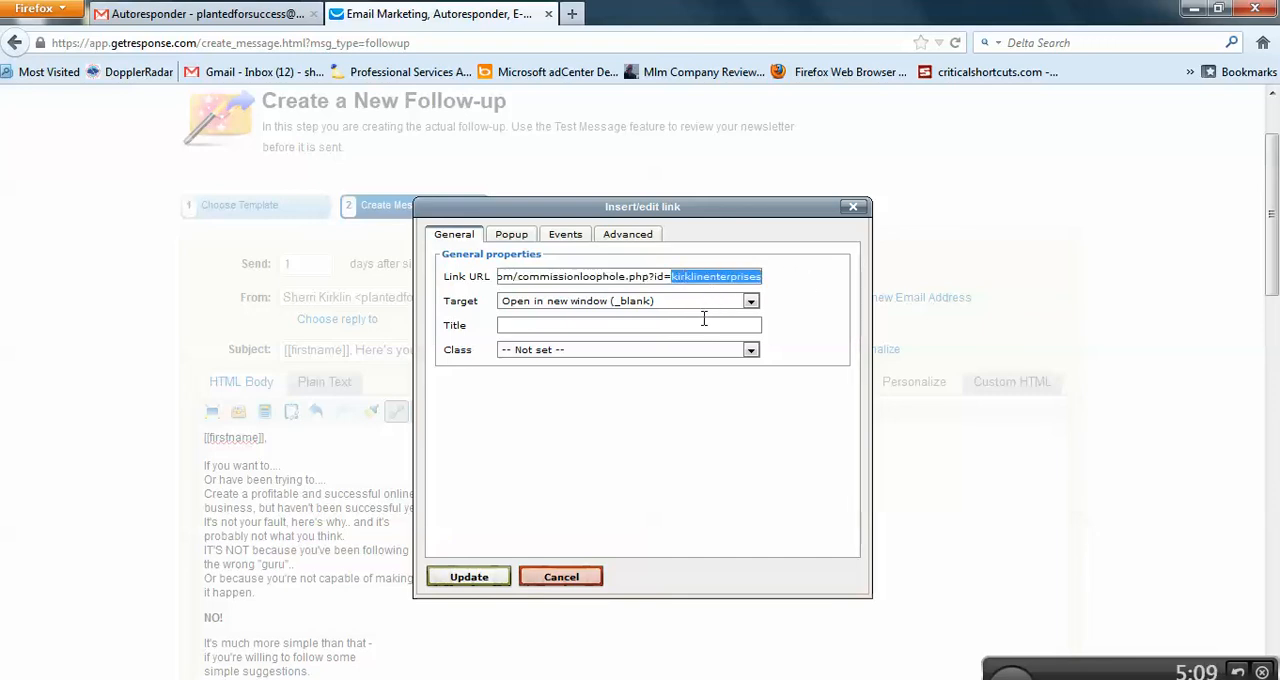
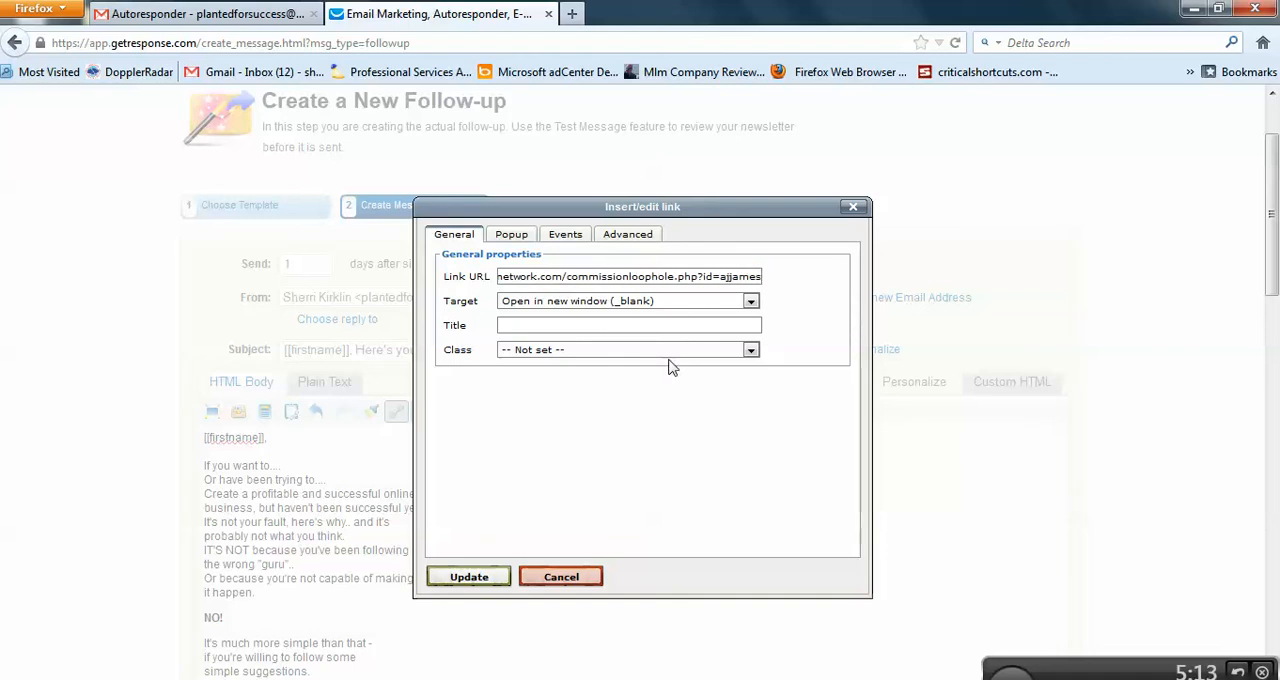
pyautogui.click(492, 580)
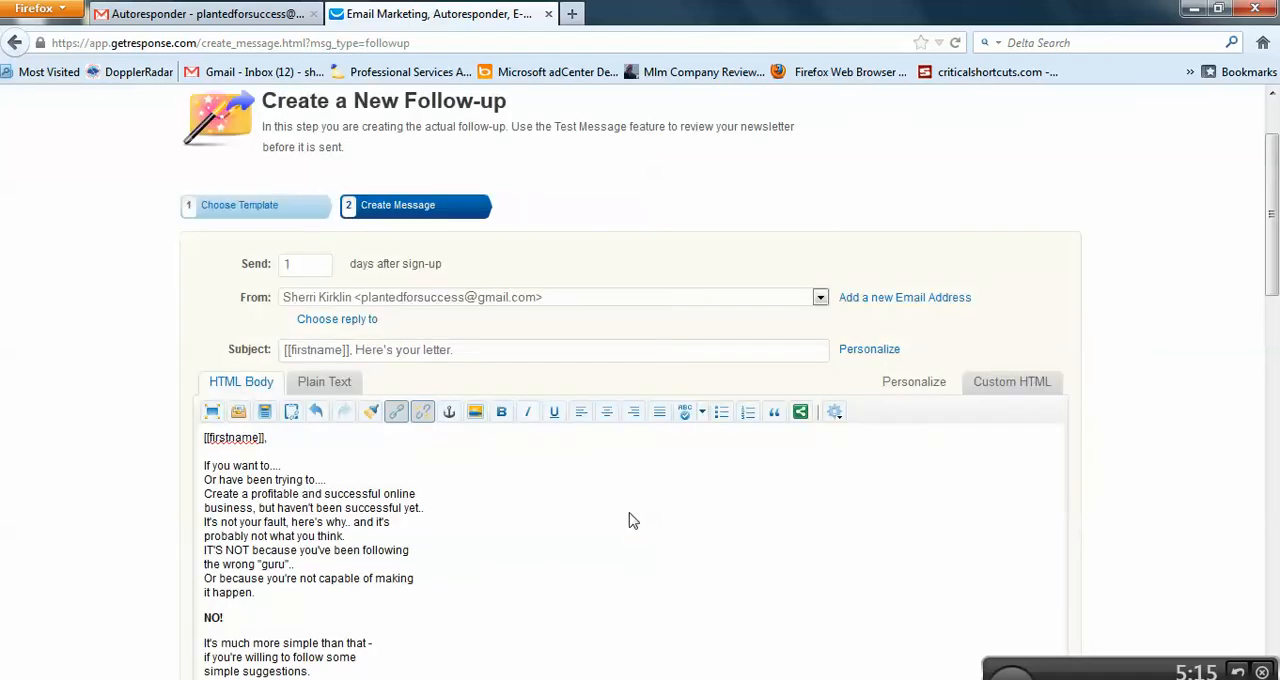
# Step: Edit the "Or Just Join Now Here!" link above the signature, replacing the id at the end of its URL with the other affiliate's ID
pyautogui.scroll(-10, 520, 568)
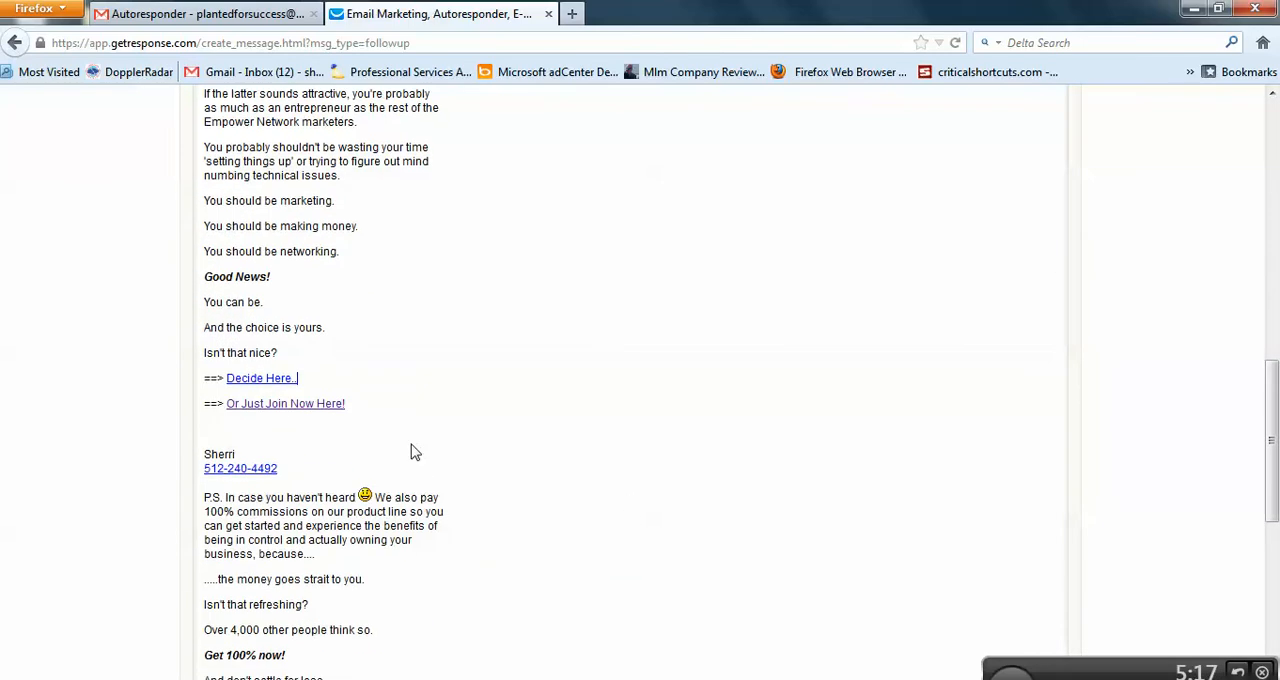
pyautogui.moveTo(357, 418); pyautogui.dragTo(234, 412)
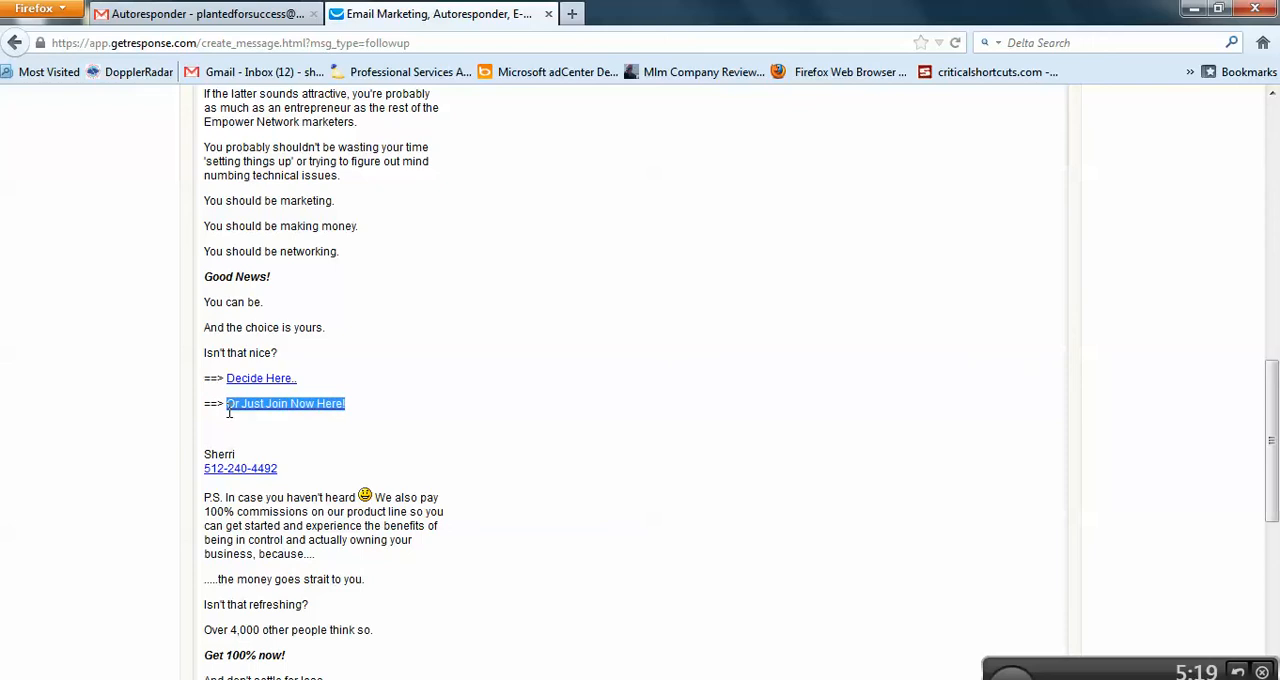
pyautogui.scroll(10, 494, 429)
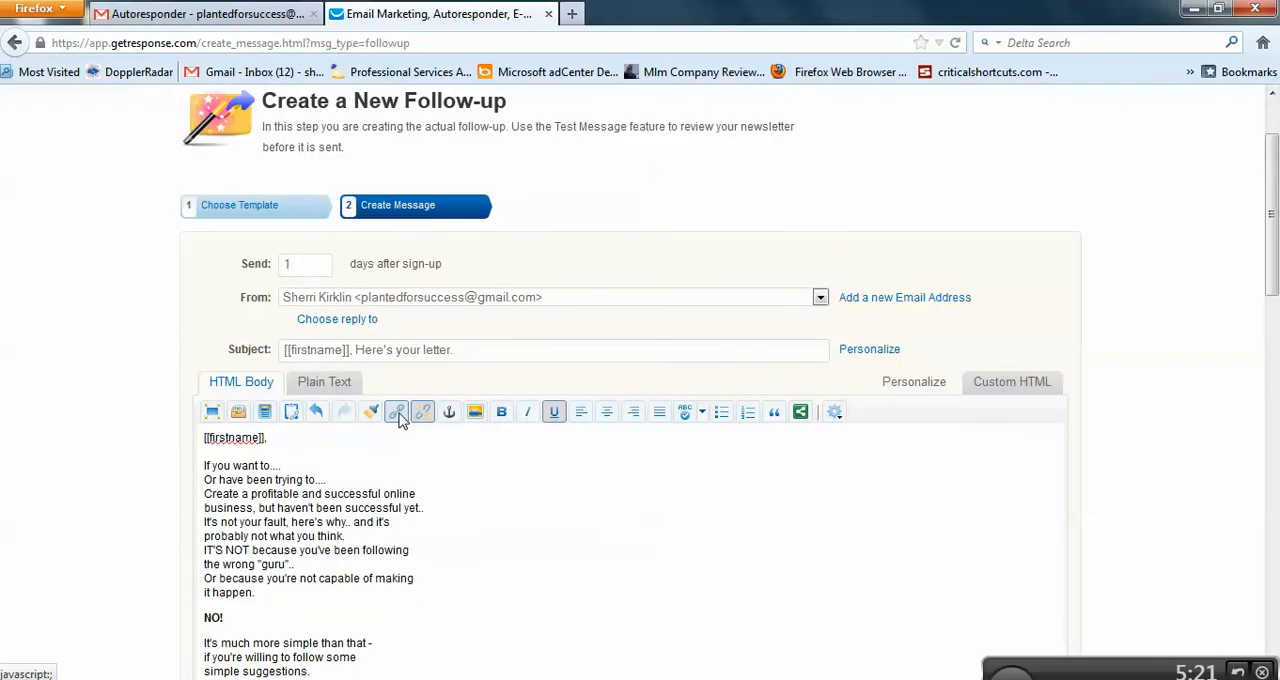
pyautogui.click(398, 416)
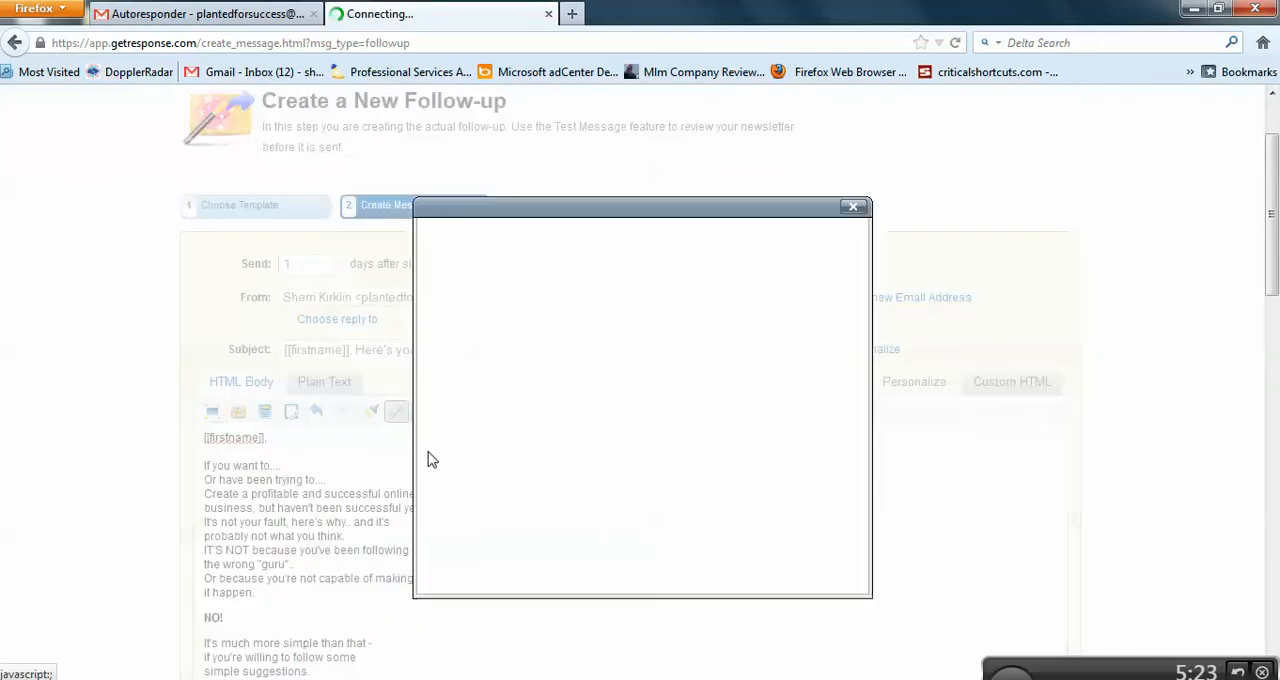
pyautogui.click(723, 277)
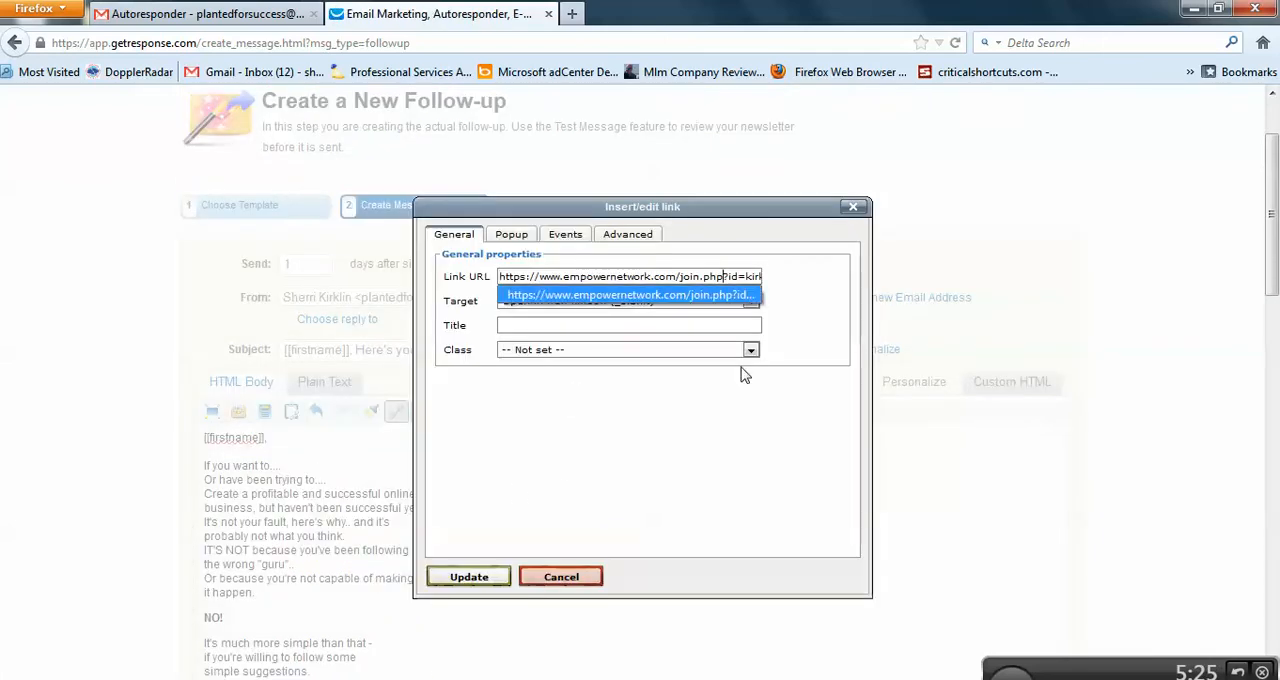
pyautogui.press('Right')
pyautogui.press('BackSpace')
pyautogui.press('BackSpace')
pyautogui.press('BackSpace')
pyautogui.press('BackSpace')
pyautogui.press('BackSpace')
pyautogui.press('BackSpace')
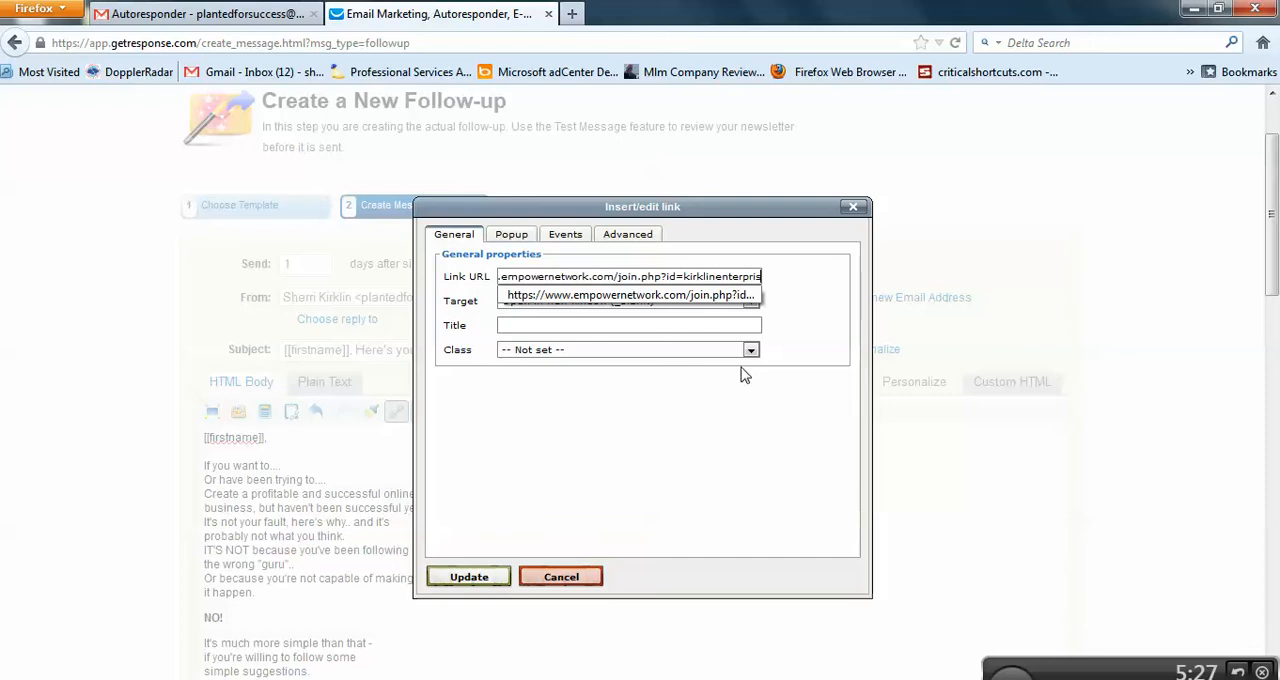
pyautogui.press('BackSpace')
pyautogui.press('BackSpace')
pyautogui.press('BackSpace')
pyautogui.press('BackSpace')
pyautogui.press('BackSpace')
pyautogui.press('BackSpace')
pyautogui.press('BackSpace')
pyautogui.press('BackSpace')
pyautogui.press('BackSpace')
pyautogui.press('BackSpace')
pyautogui.press('BackSpace')
pyautogui.press('BackSpace')
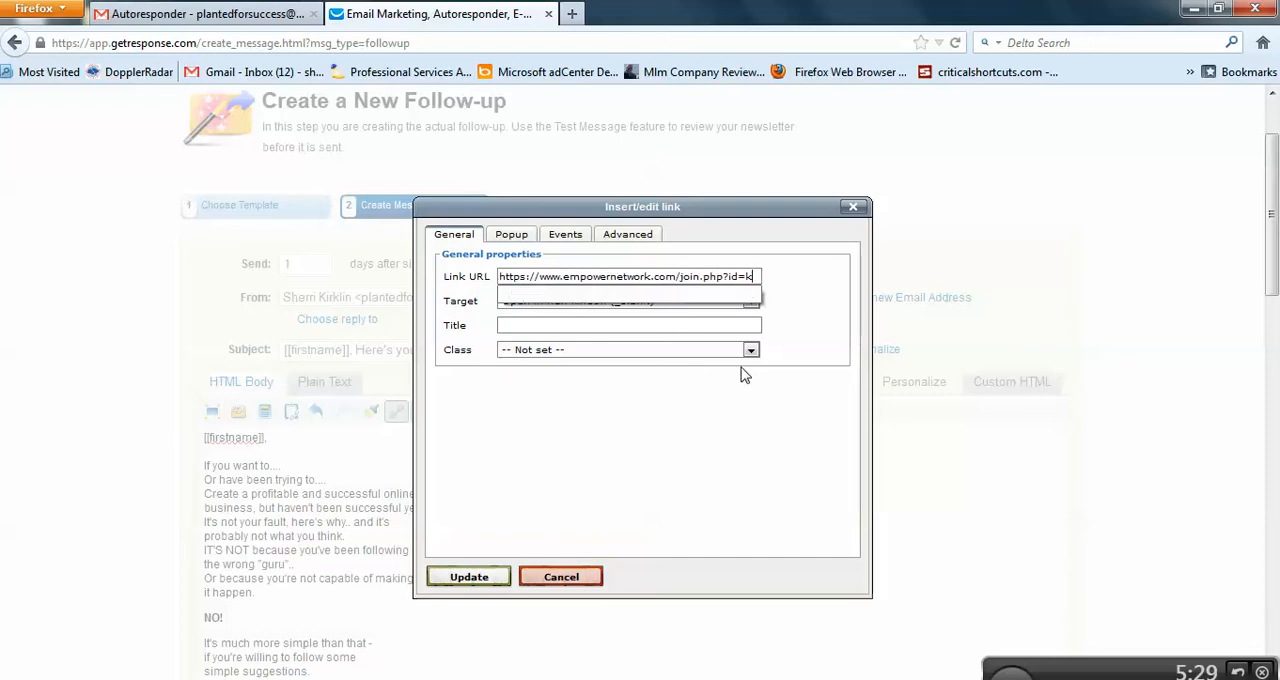
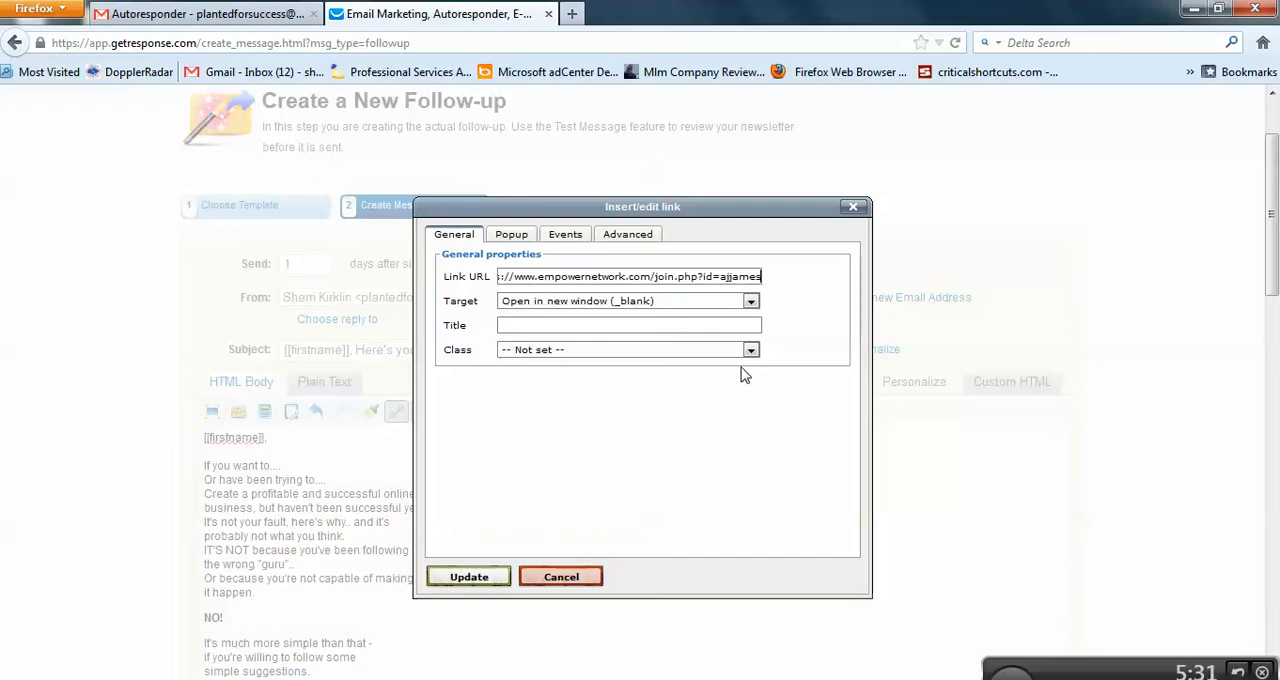
pyautogui.click(487, 578)
# Step: Replace the signature's name with the other affiliate's full name and its linked phone number with a plain-text placeholder number
pyautogui.scroll(-5, 650, 570)
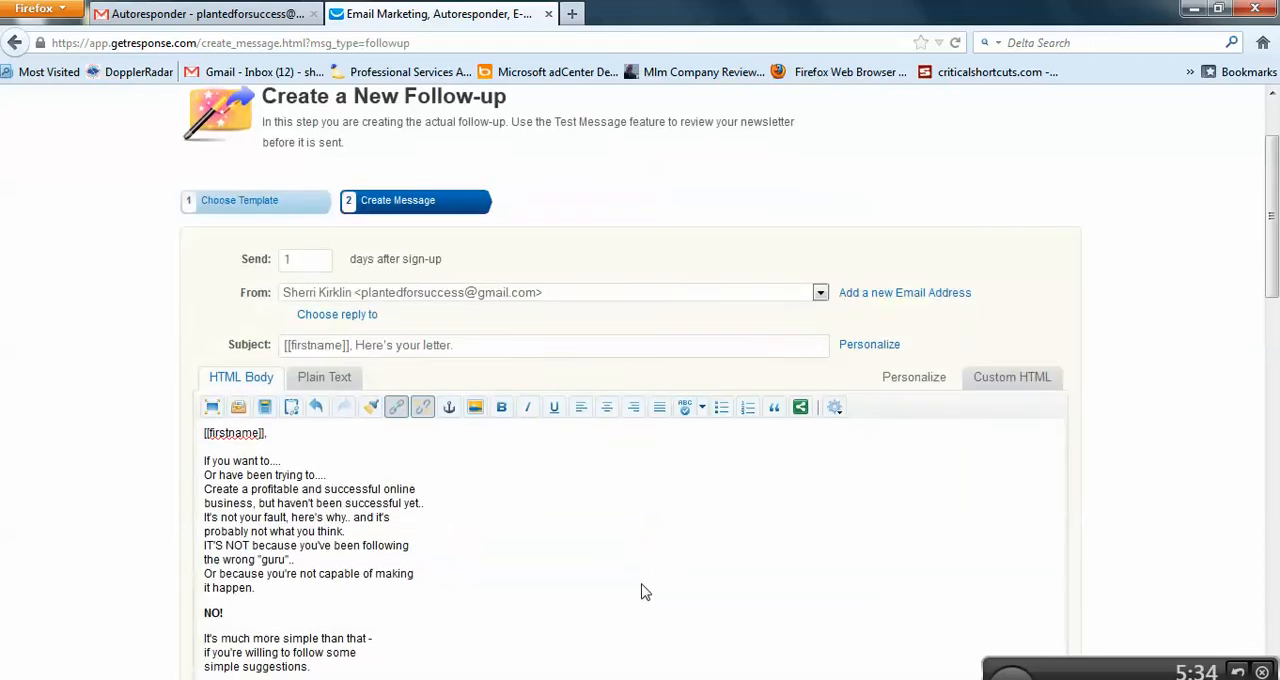
pyautogui.scroll(-5, 540, 560)
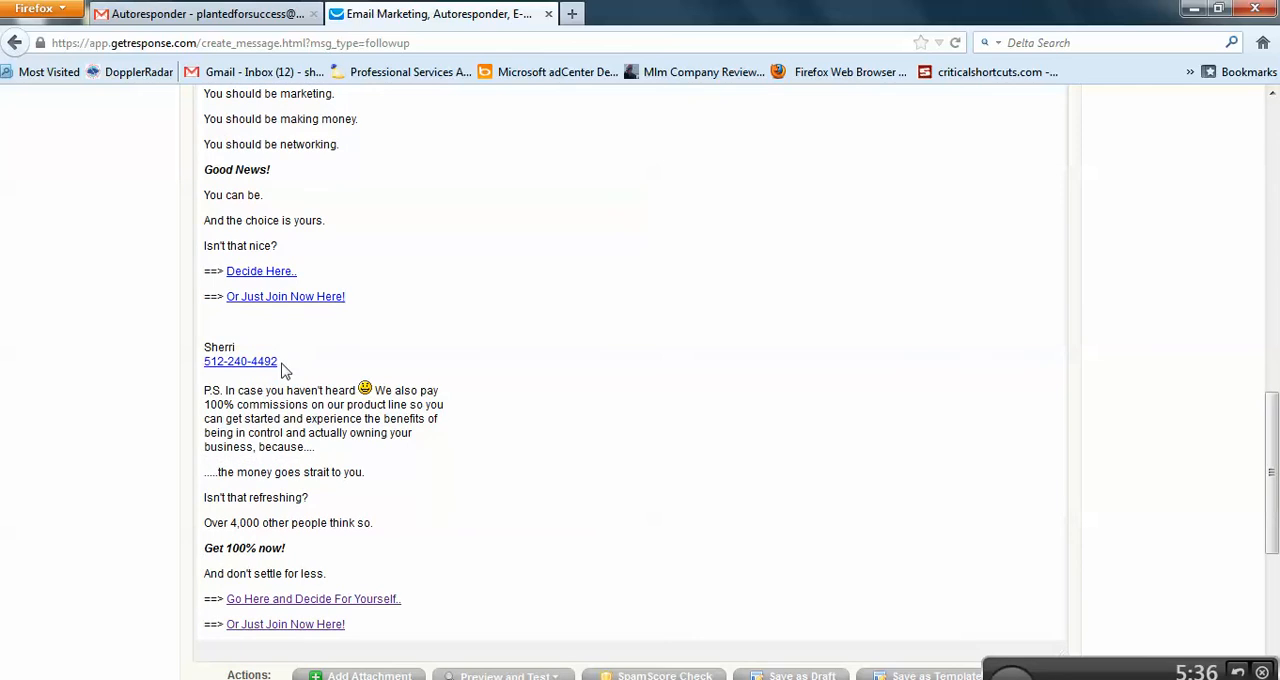
pyautogui.moveTo(284, 348); pyautogui.dragTo(204, 350)
pyautogui.press('Return')
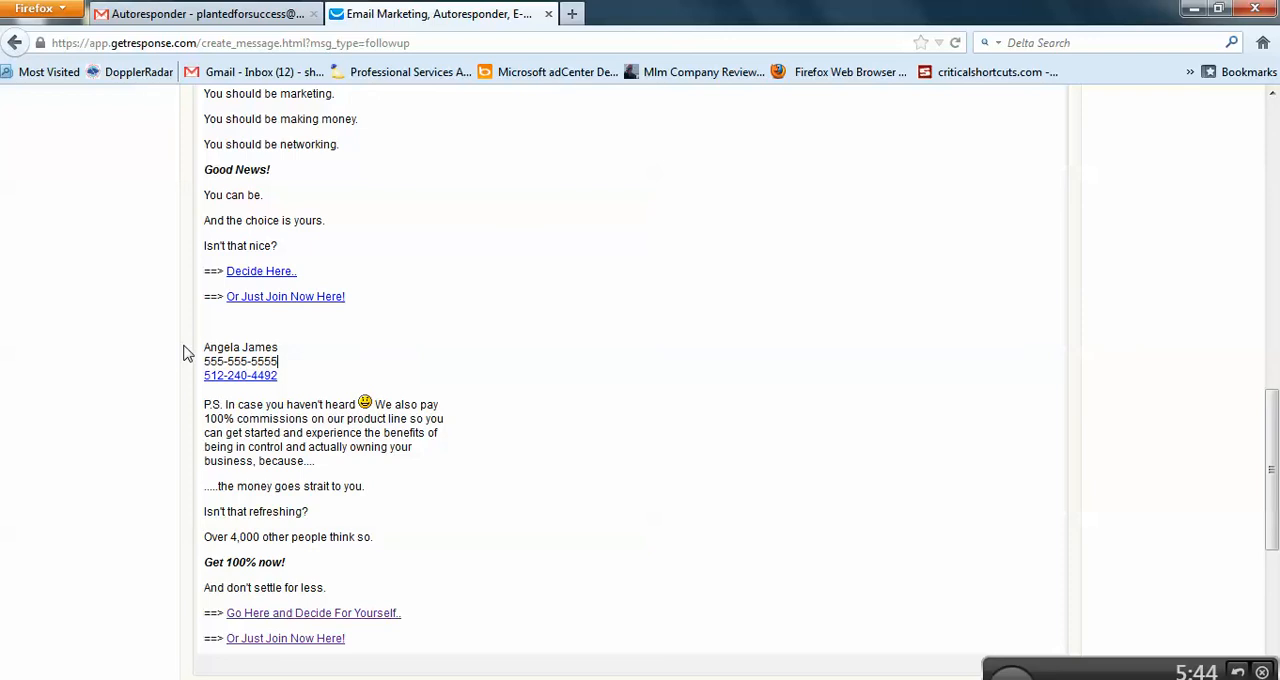
pyautogui.moveTo(306, 378); pyautogui.dragTo(202, 379)
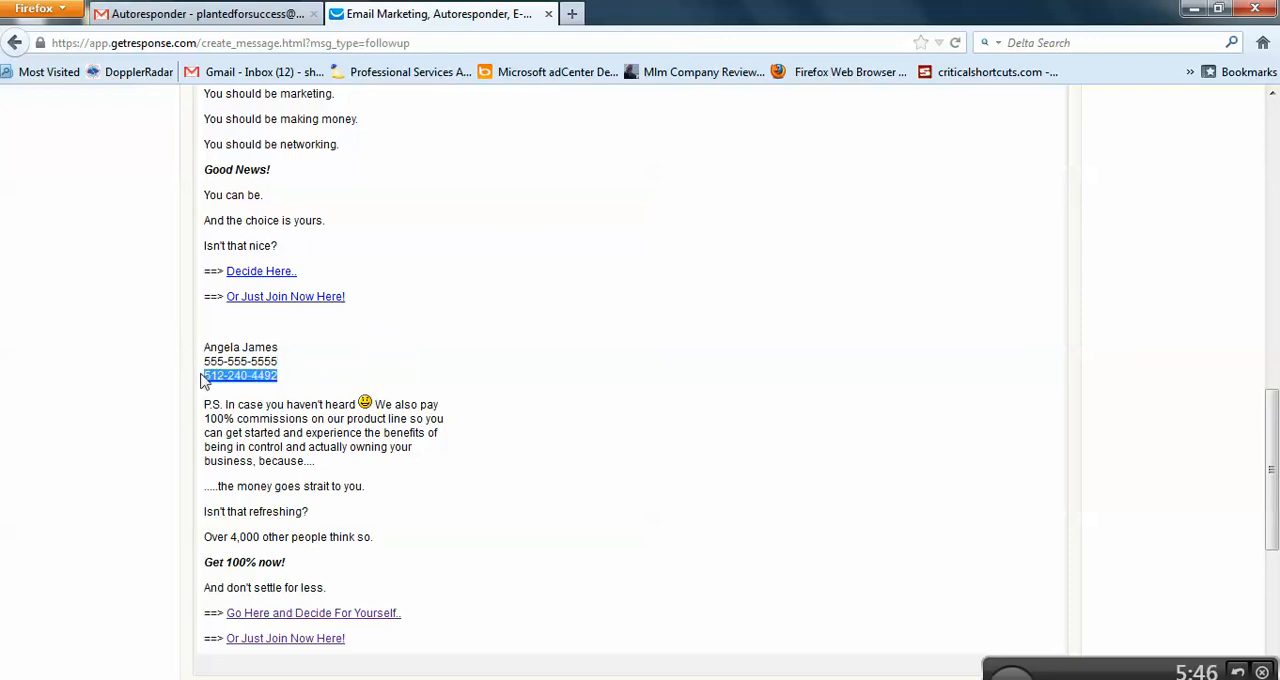
pyautogui.press('BackSpace')
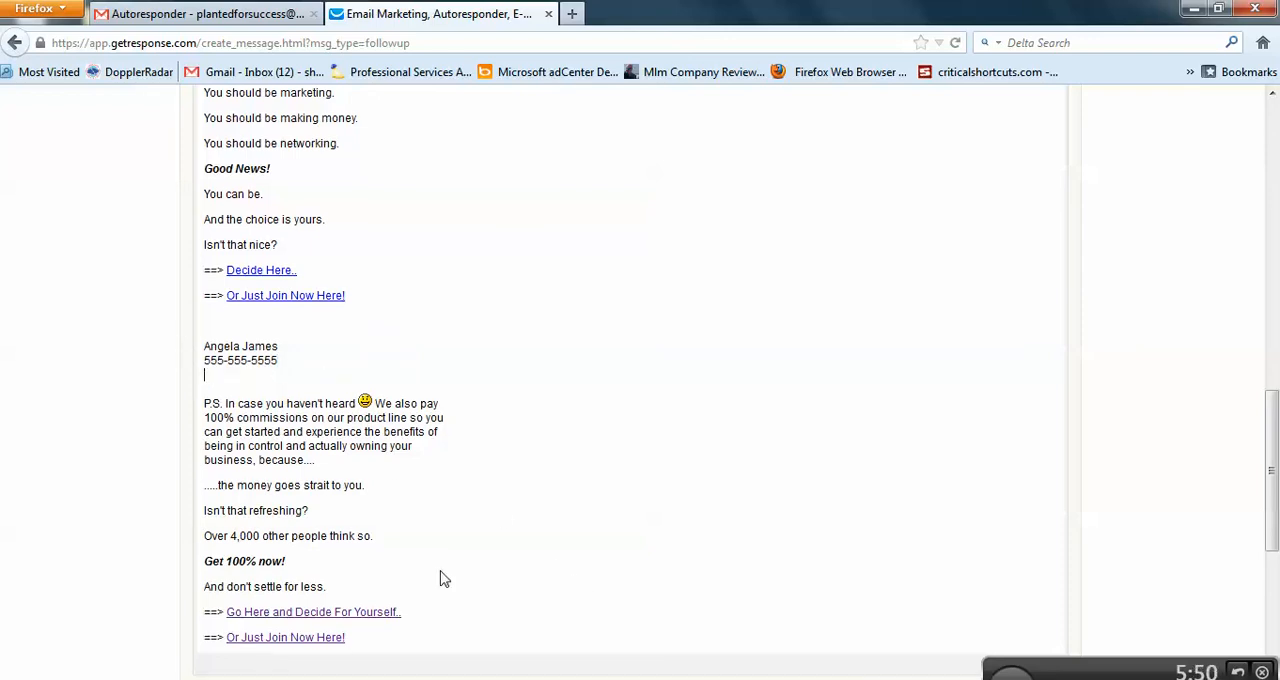
# Step: Link "Go Here and Decide For Yourself.." below the P.S. to the saved empowernetwork.com/join.php address with the account owner's affiliate ID
pyautogui.scroll(-2, 424, 513)
pyautogui.moveTo(421, 513); pyautogui.dragTo(244, 507)
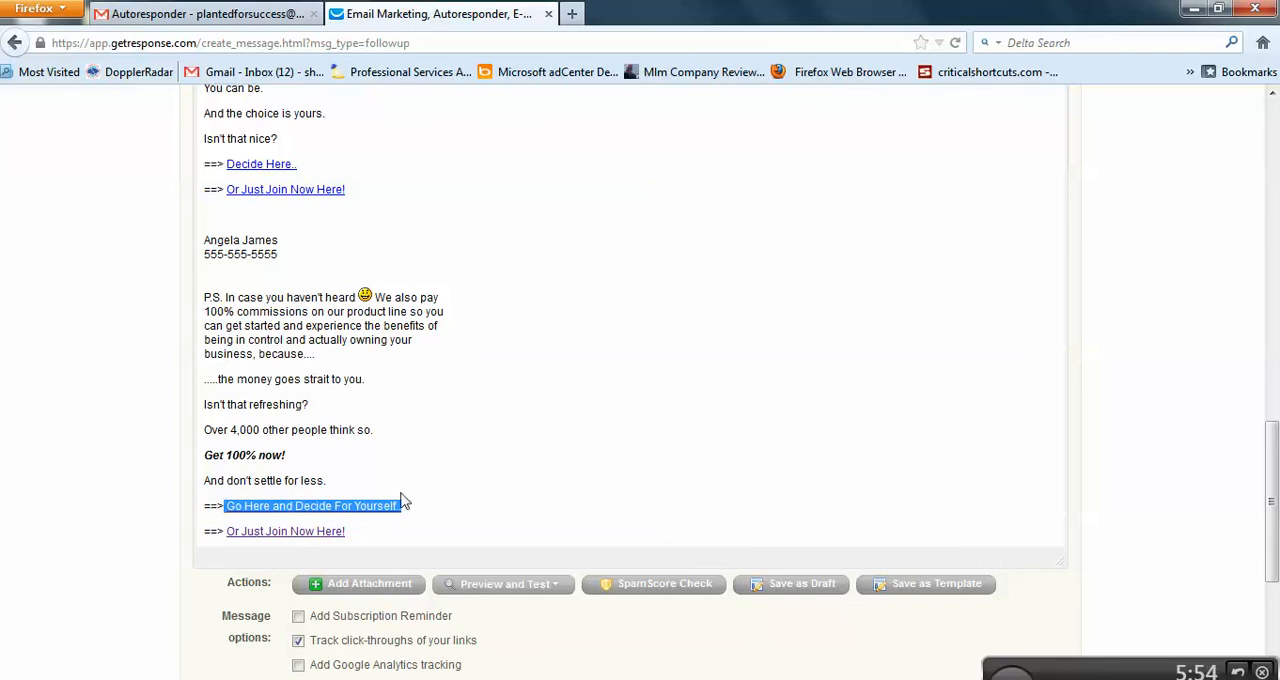
pyautogui.scroll(15, 497, 505)
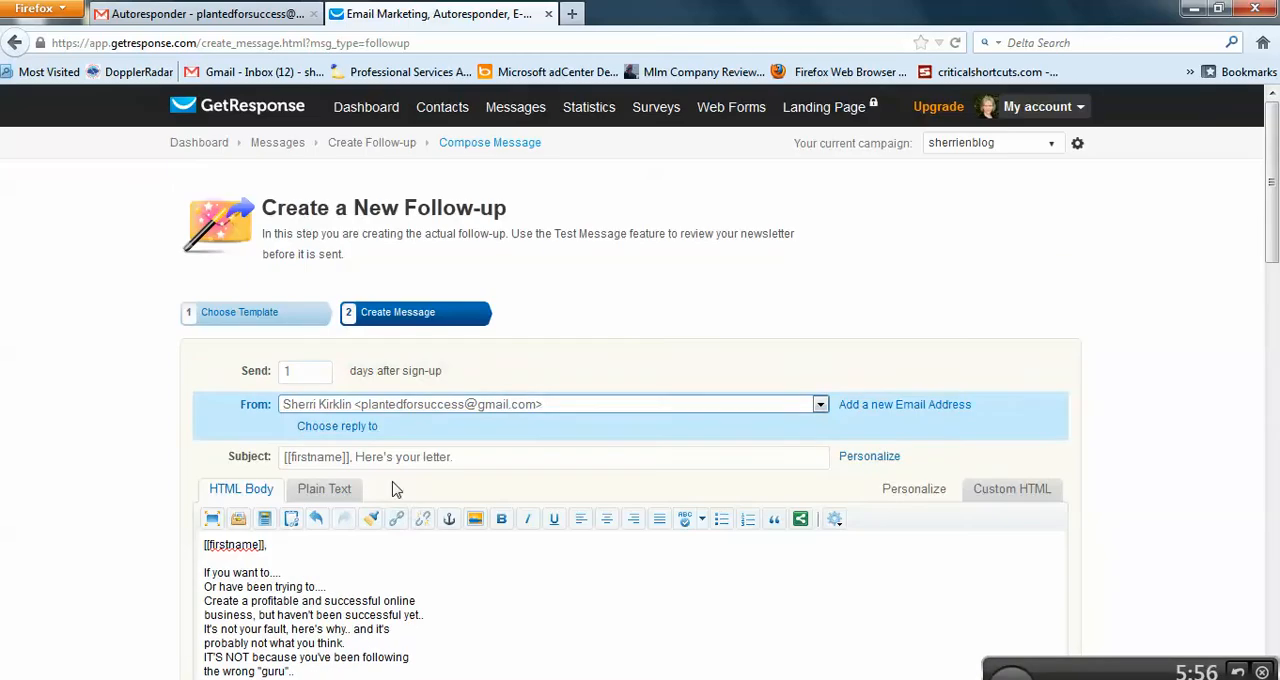
pyautogui.click(397, 519)
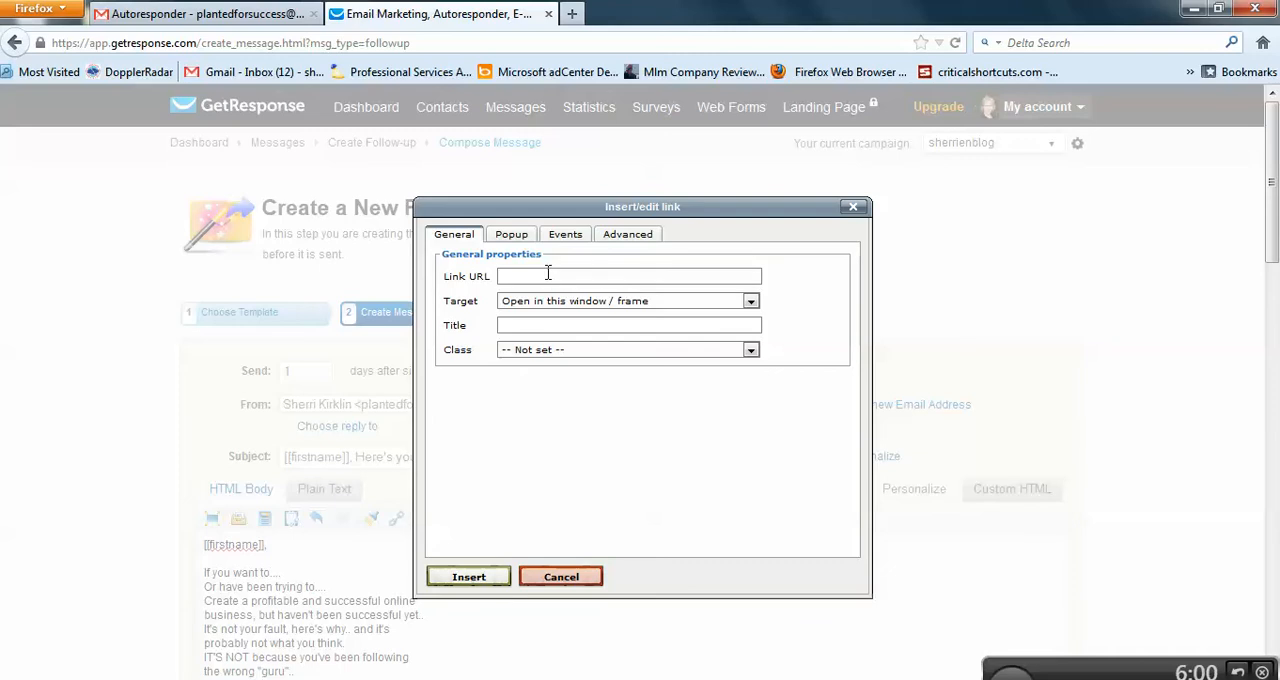
pyautogui.click(582, 274)
pyautogui.click(597, 312)
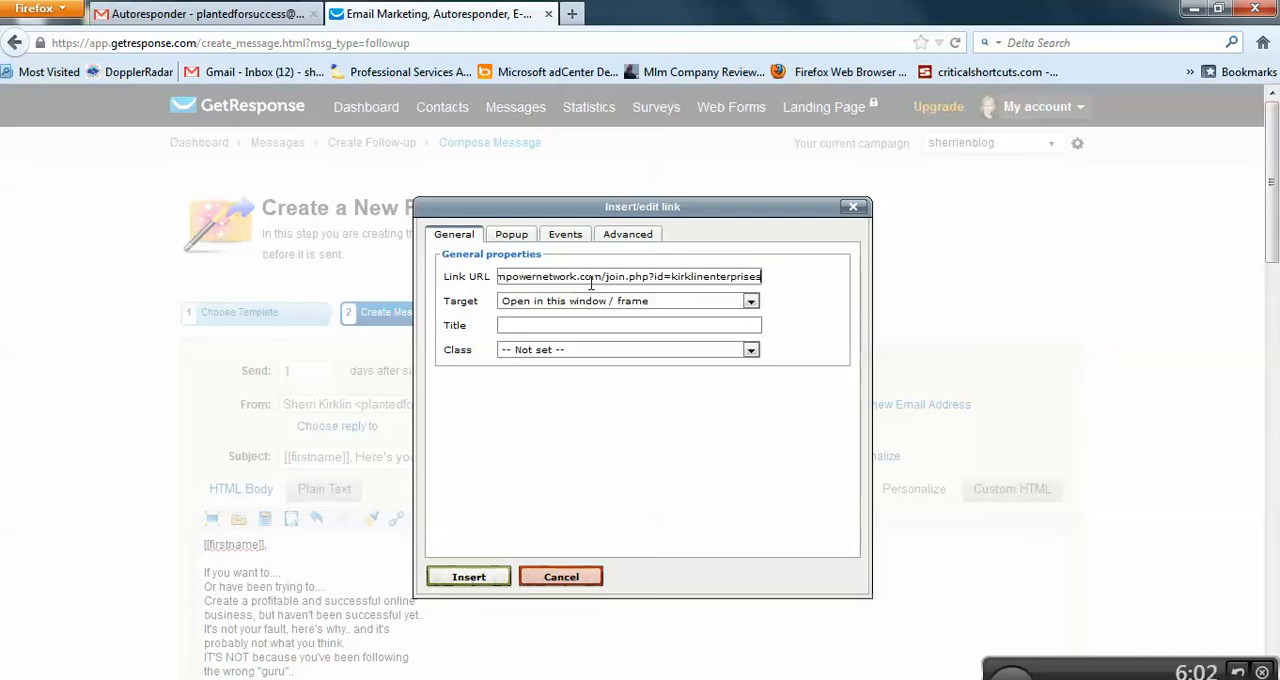
pyautogui.click(468, 577)
pyautogui.scroll(-15, 600, 570)
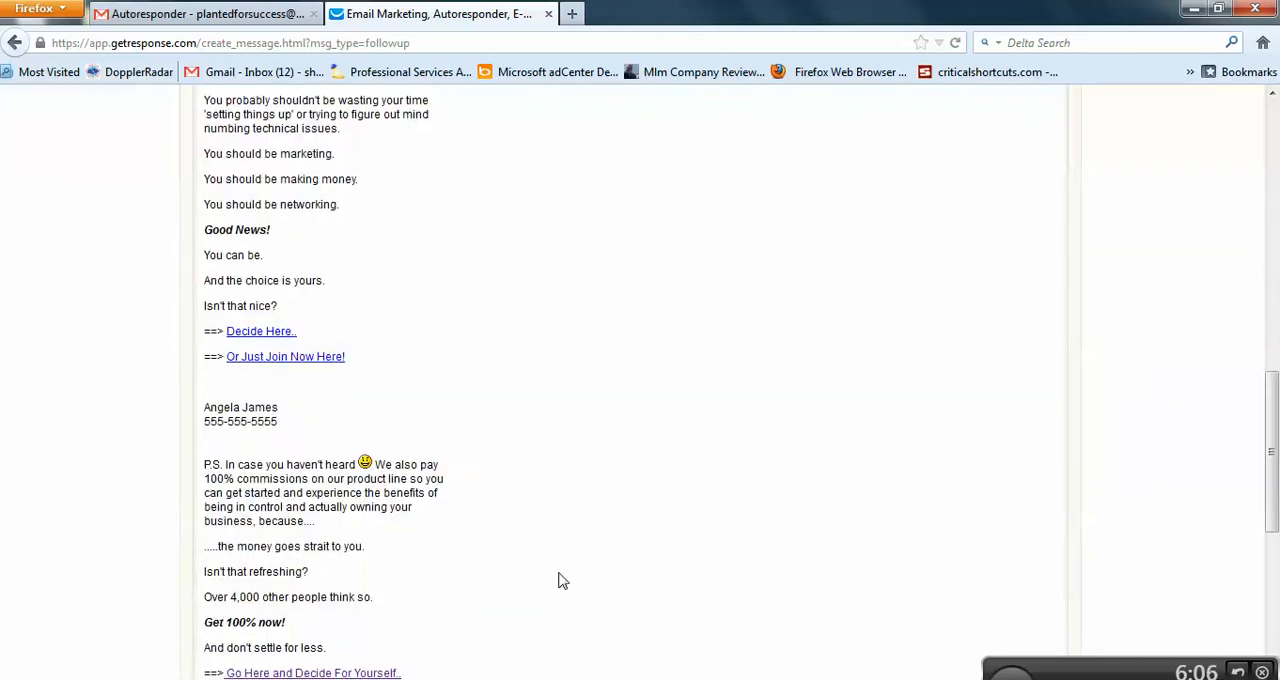
pyautogui.moveTo(346, 250); pyautogui.dragTo(239, 255)
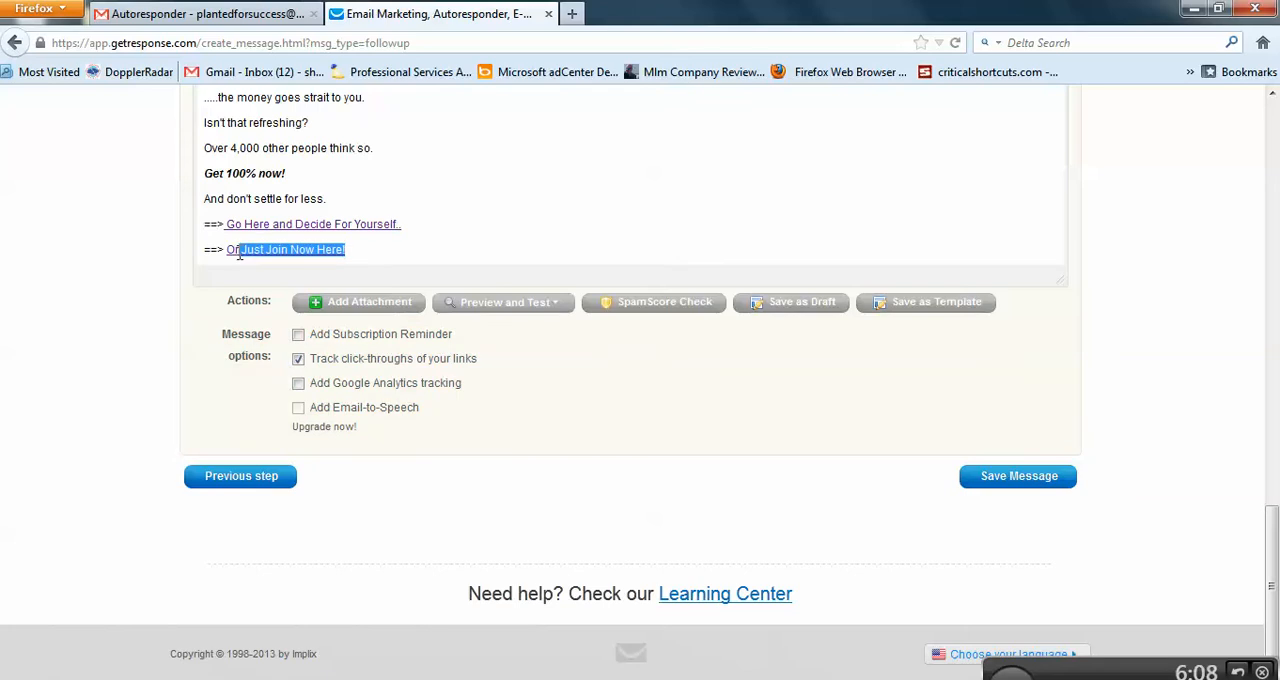
pyautogui.scroll(15, 486, 286)
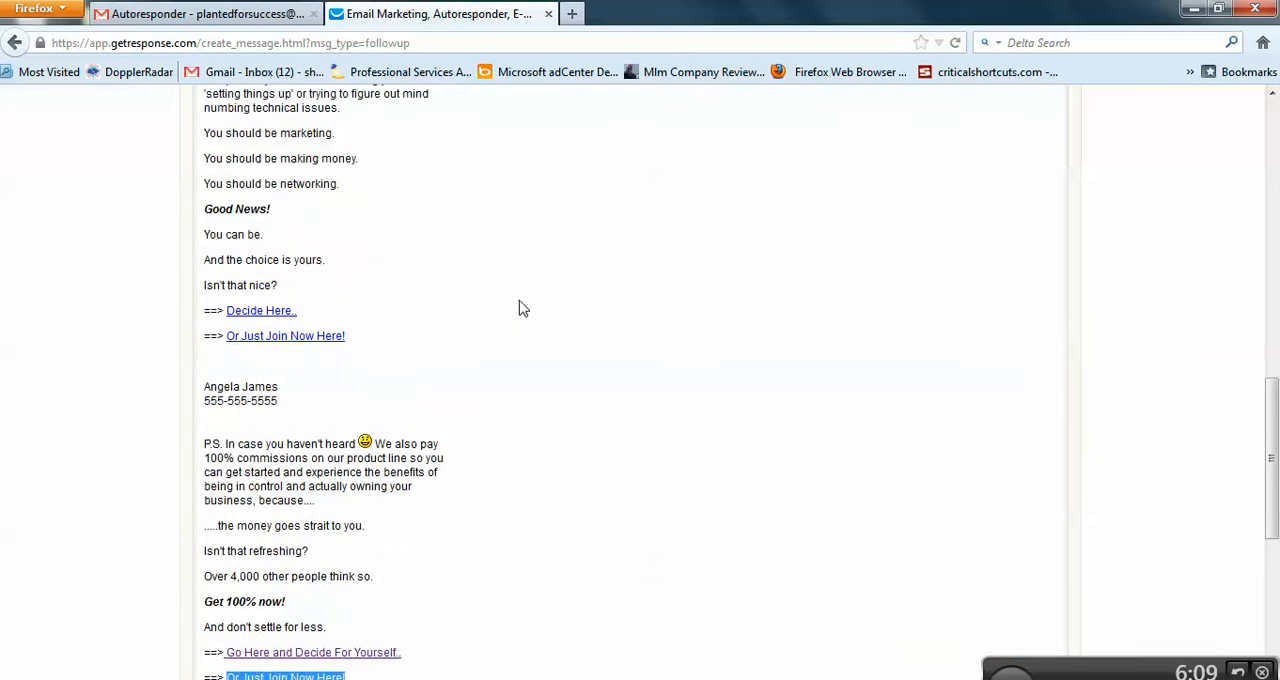
pyautogui.click(396, 130)
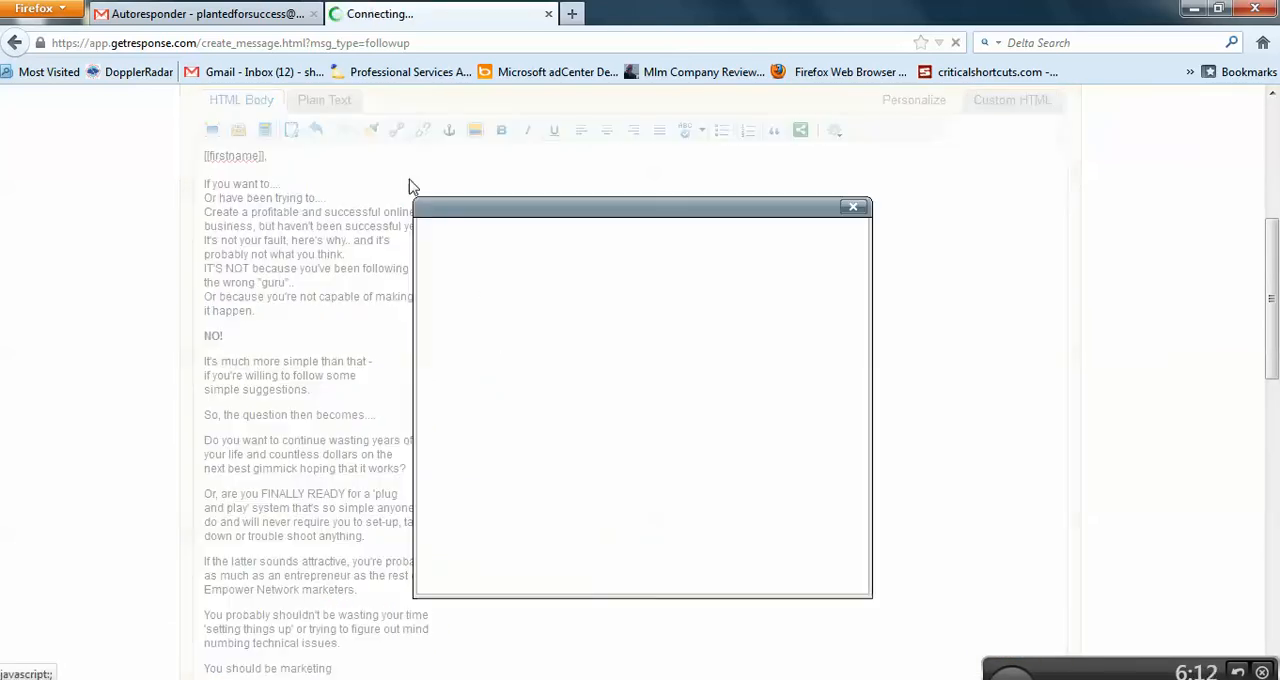
pyautogui.click(715, 283)
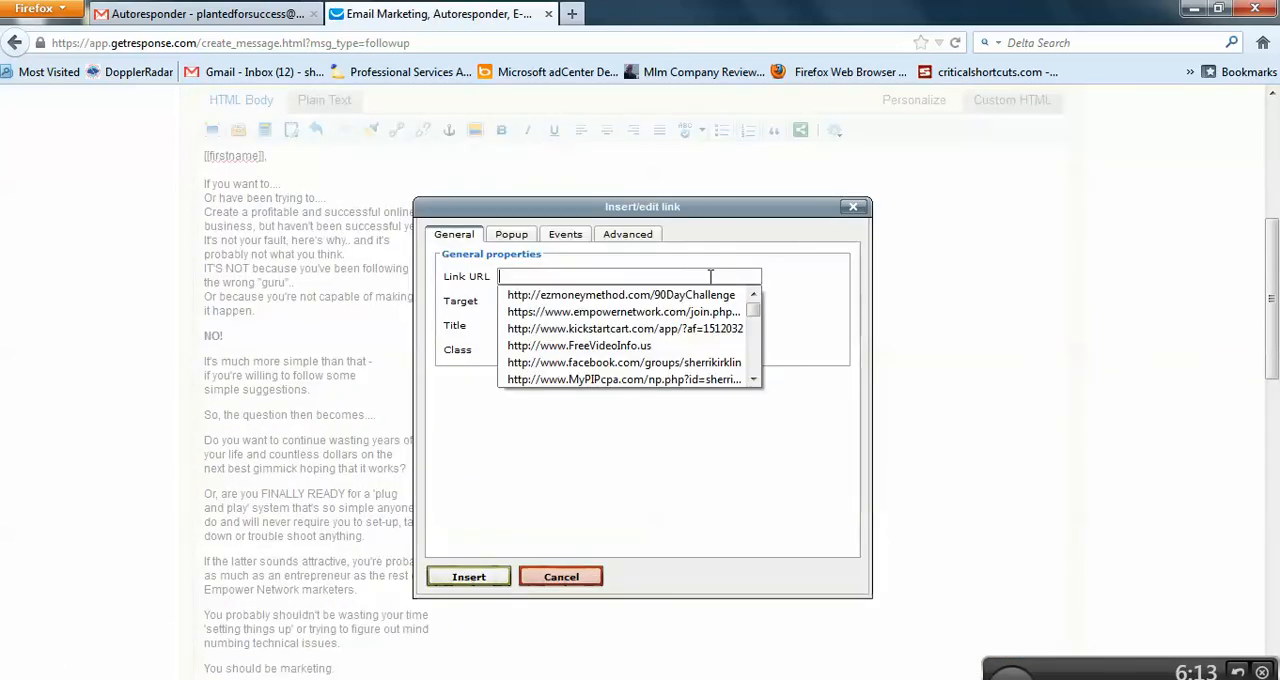
pyautogui.click(666, 295)
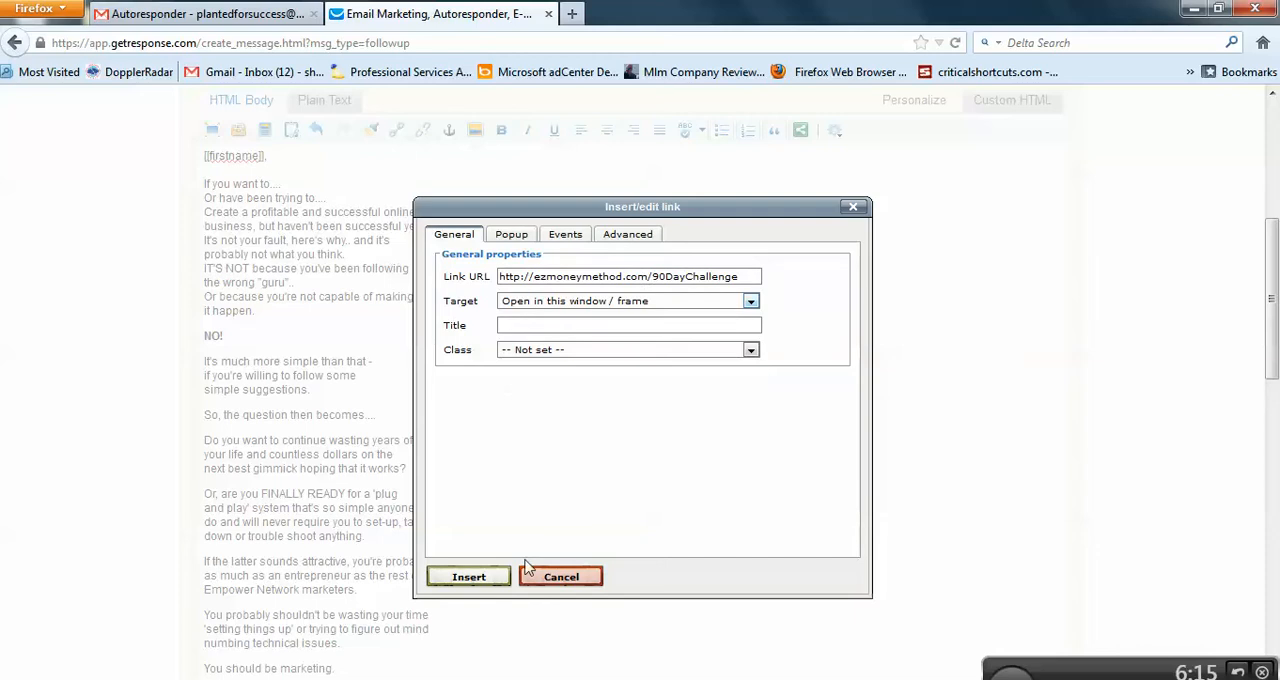
pyautogui.click(488, 580)
# Step: Save the "[[firstname]], Here's your letter." follow-up message
pyautogui.scroll(-5, 600, 560)
pyautogui.scroll(-5, 620, 545)
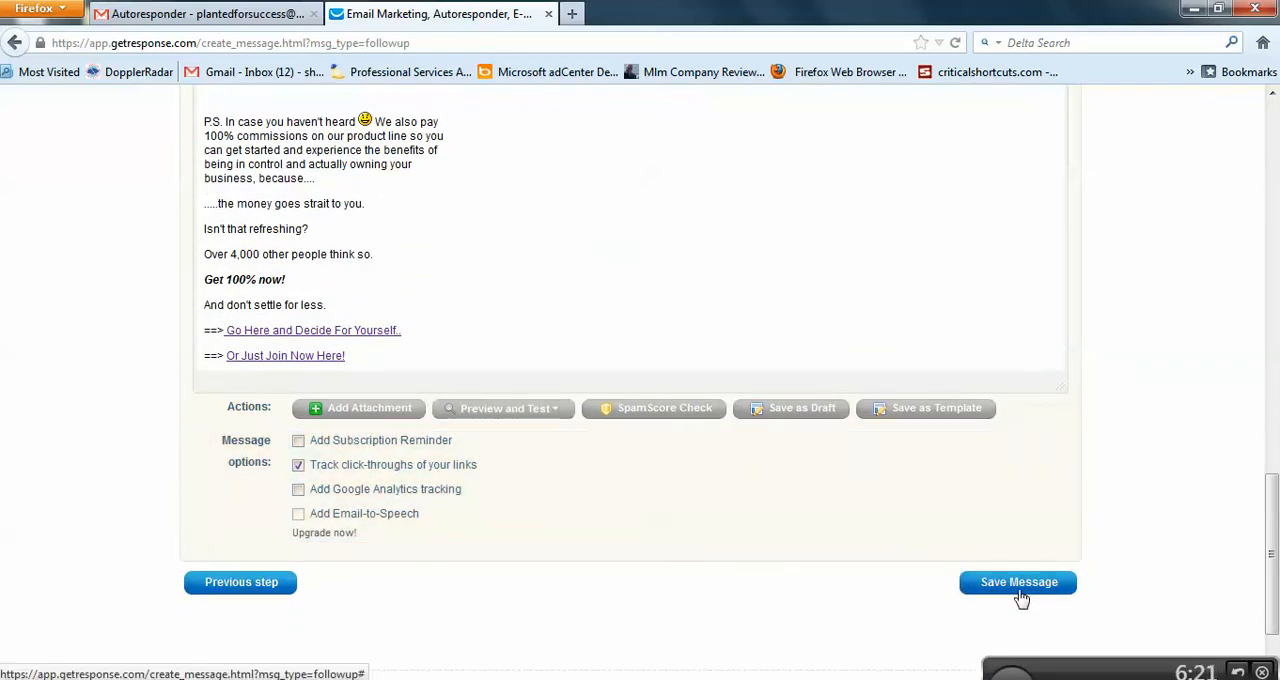
pyautogui.click(1019, 583)
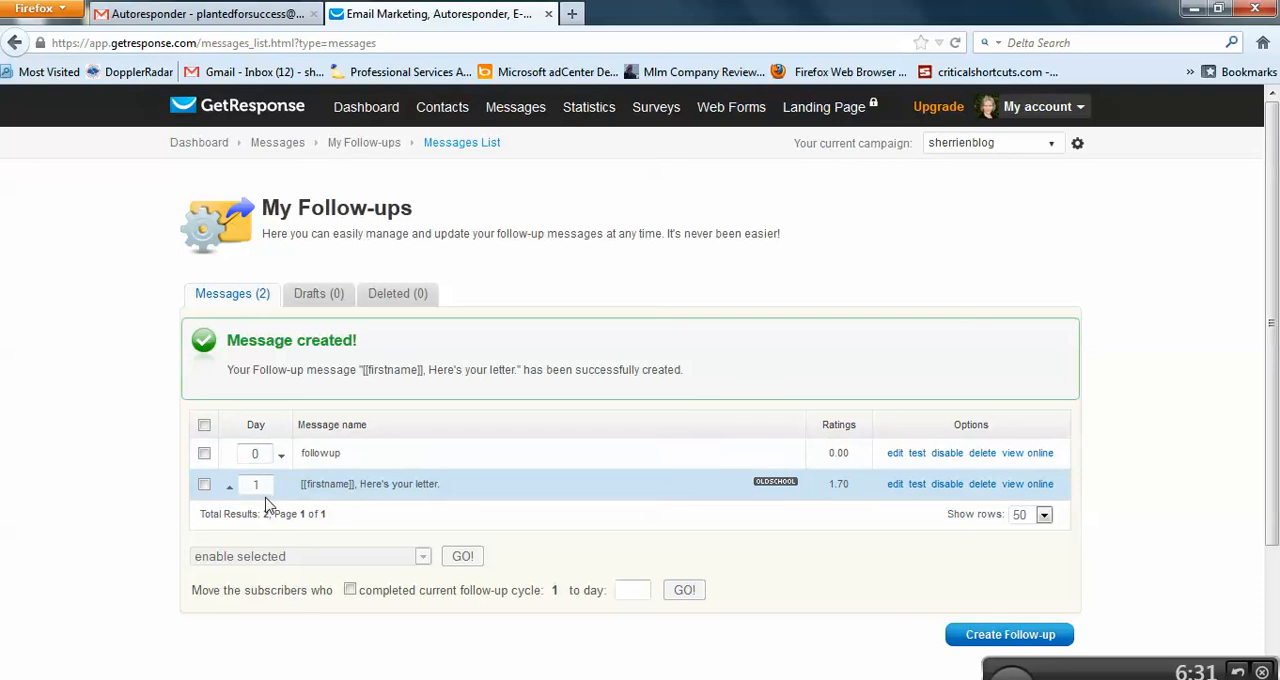
# Step: Try to change the day of the "[[firstname]], Here's your letter." message to 11 directly in the follow-ups list
pyautogui.click(263, 454)
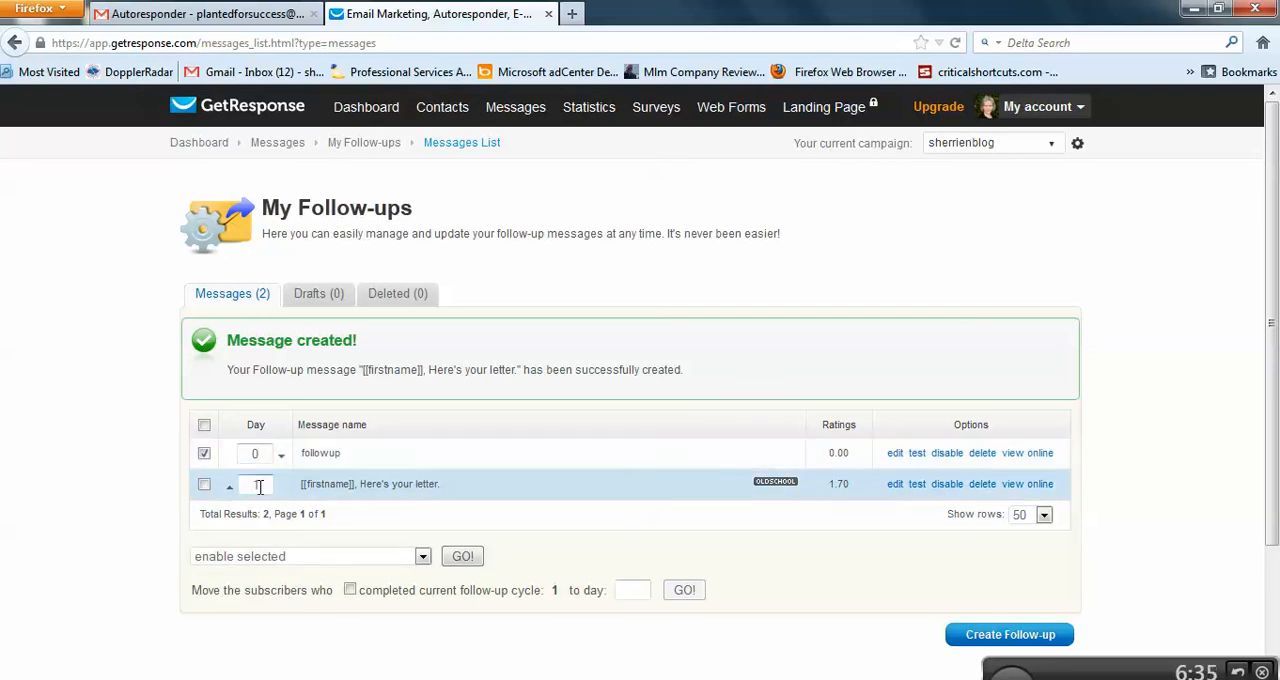
pyautogui.click(258, 485)
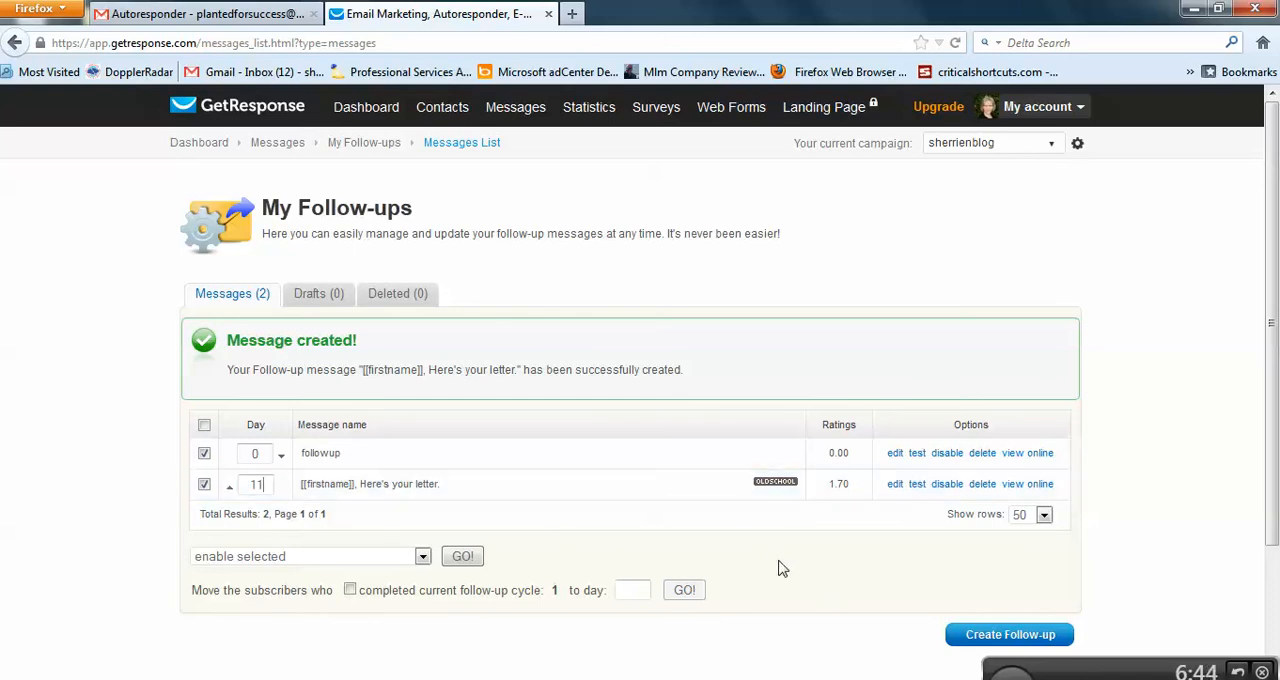
pyautogui.click(422, 558)
pyautogui.click(422, 558)
# Step: Edit the "[[firstname]], Here's your letter." message so it sends 11 days after sign-up, and save it
pyautogui.click(895, 484)
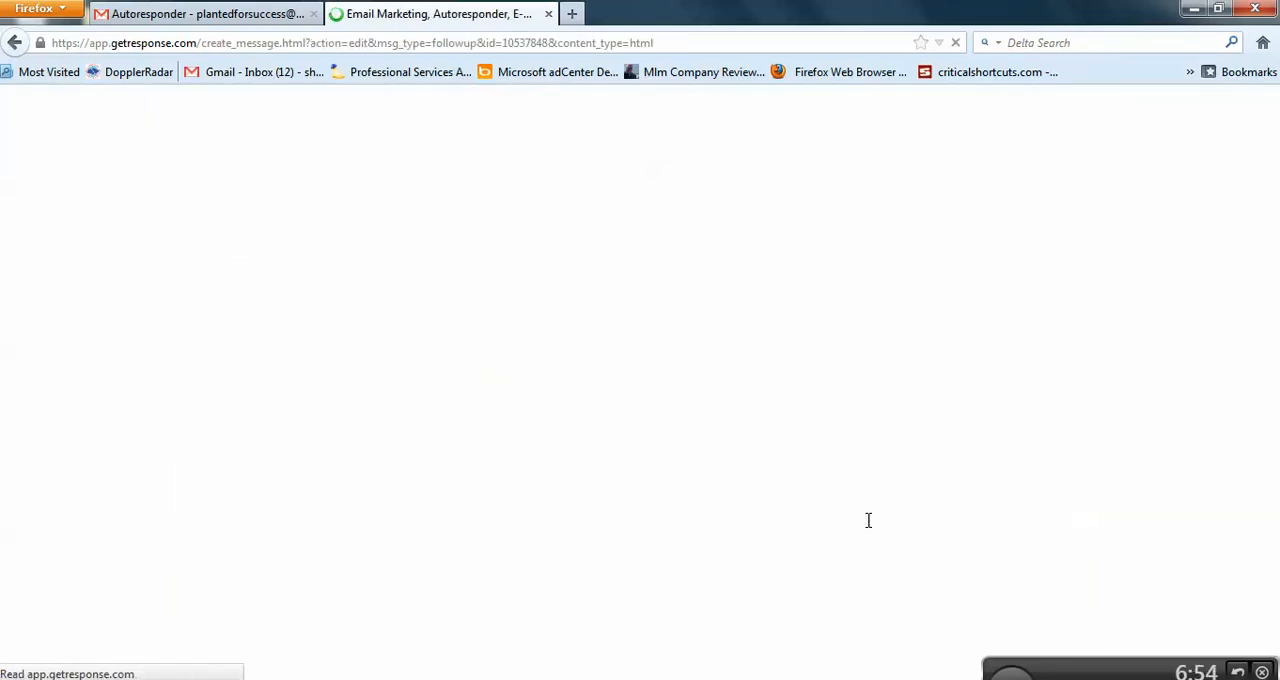
pyautogui.moveTo(300, 371); pyautogui.dragTo(274, 366)
pyautogui.write('1')
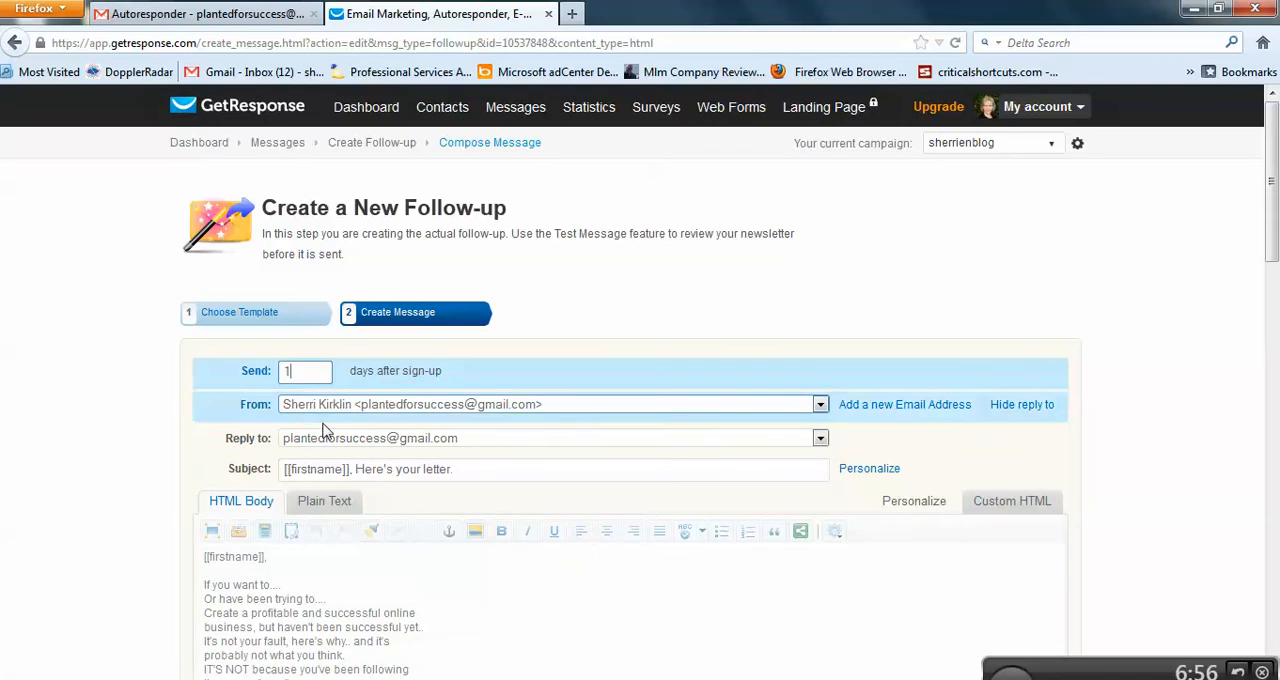
pyautogui.write('1')
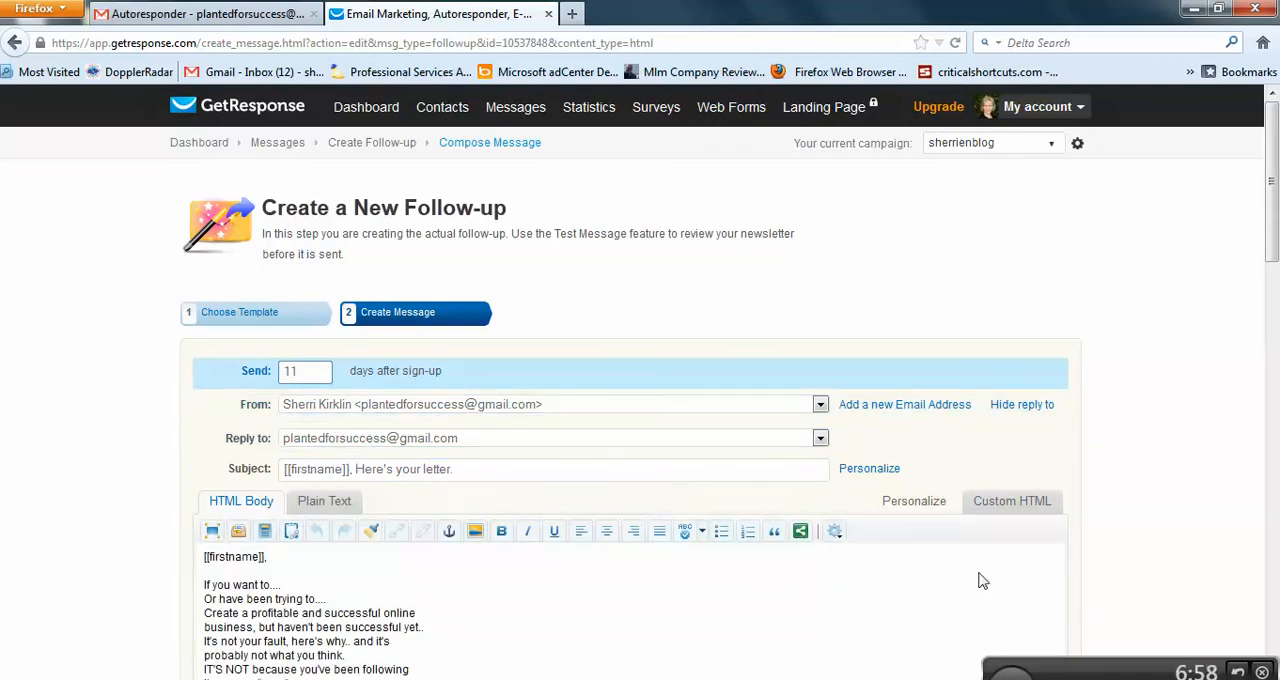
pyautogui.scroll(-10, 1185, 531)
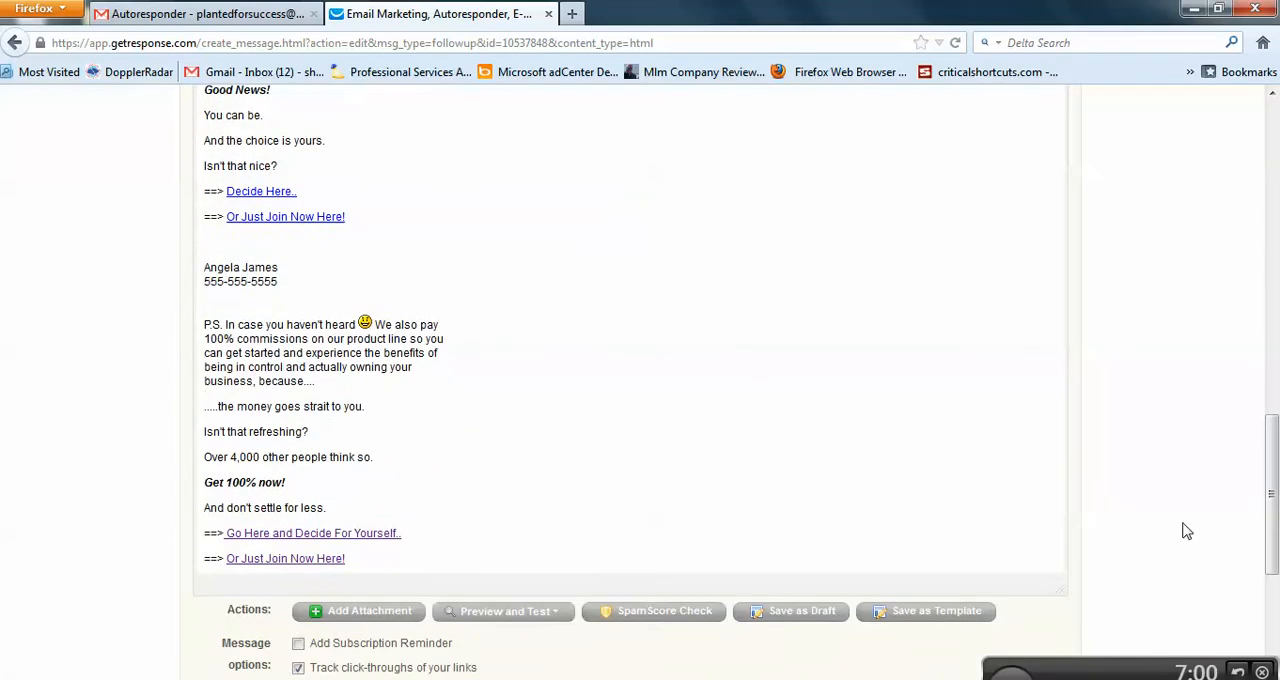
pyautogui.scroll(-3, 1185, 531)
pyautogui.click(1058, 476)
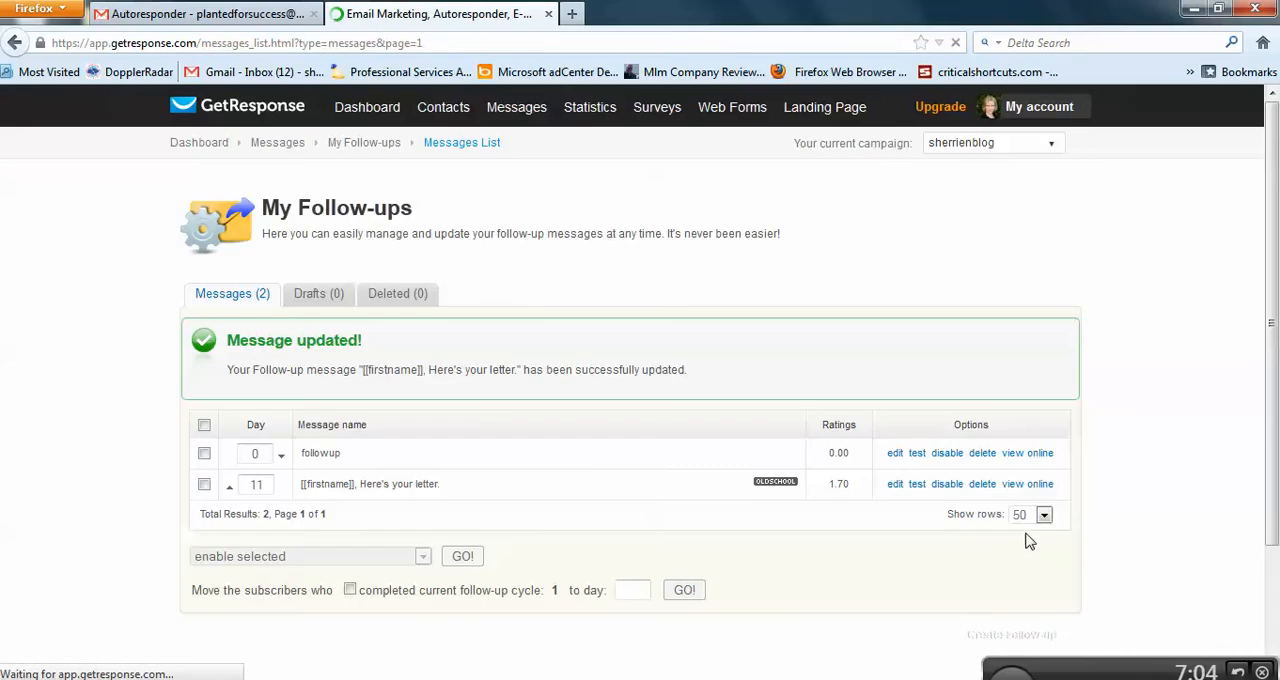
# Step: Send a test of the "[[firstname]], Here's your letter." message to the account owner's own email address and close the test dialog
pyautogui.click(918, 486)
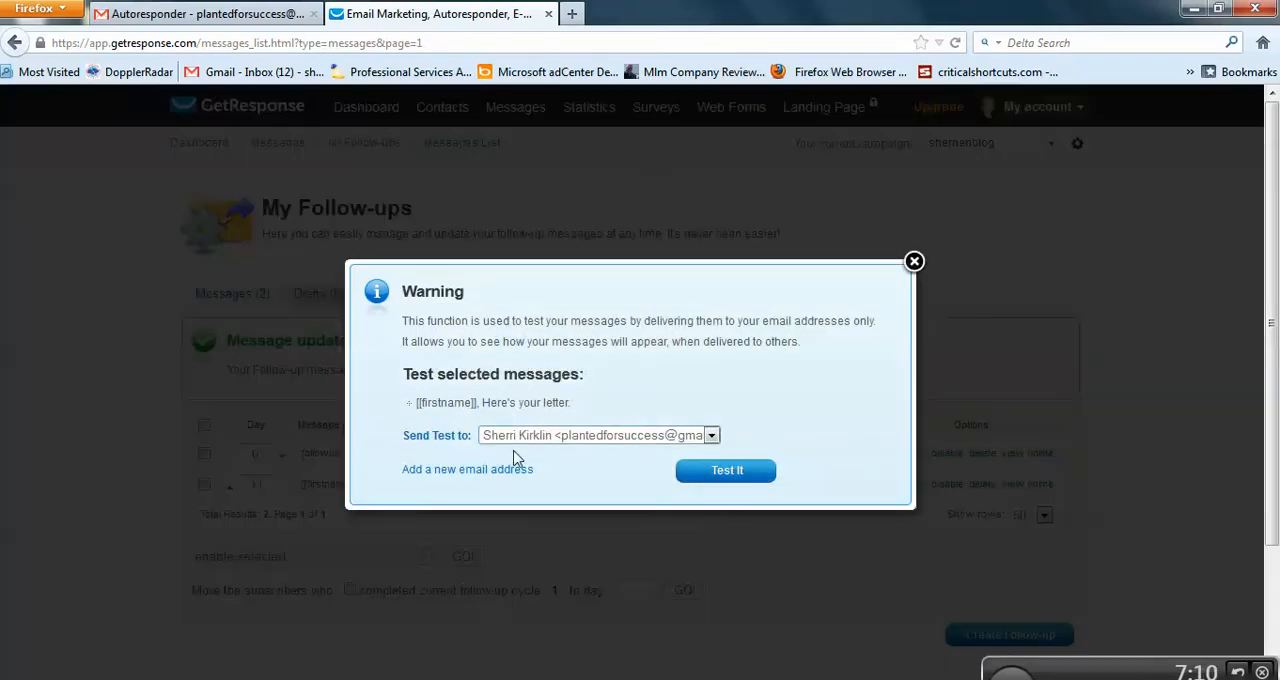
pyautogui.click(724, 472)
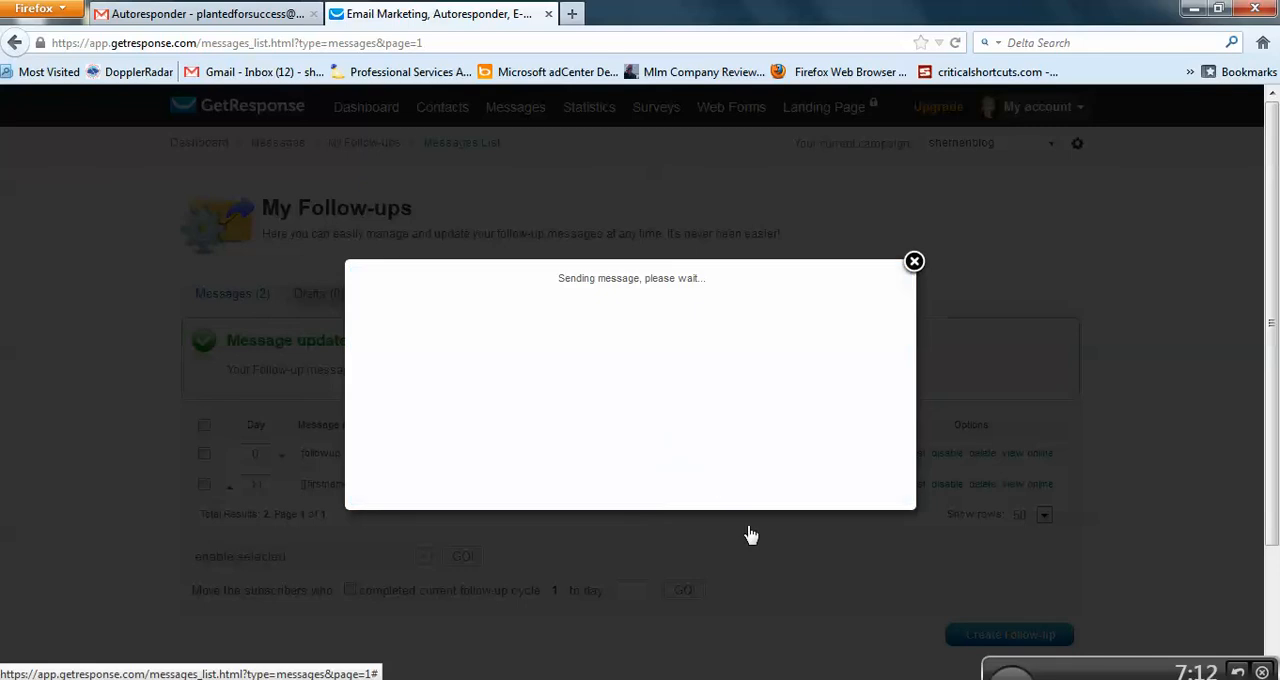
pyautogui.click(914, 262)
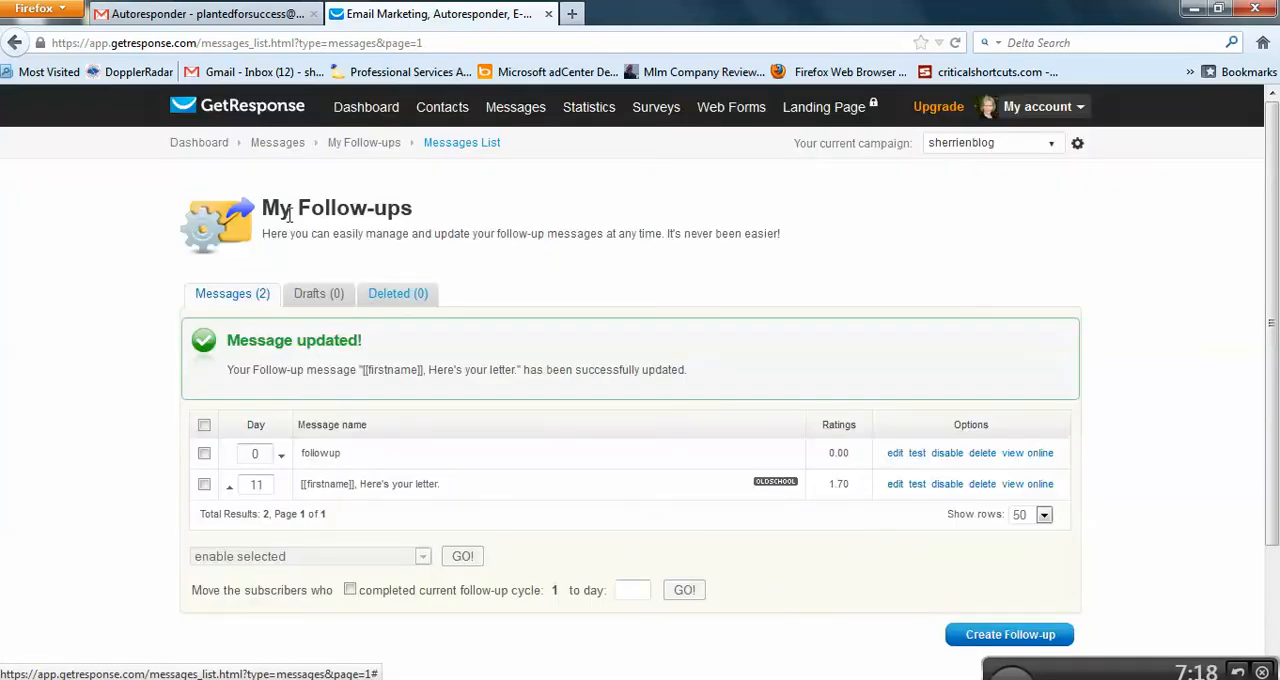
# Step: Switch to Gmail and check the inbox and the spam folder for the test of the "[[firstname]], Here's your letter." message
pyautogui.click(172, 14)
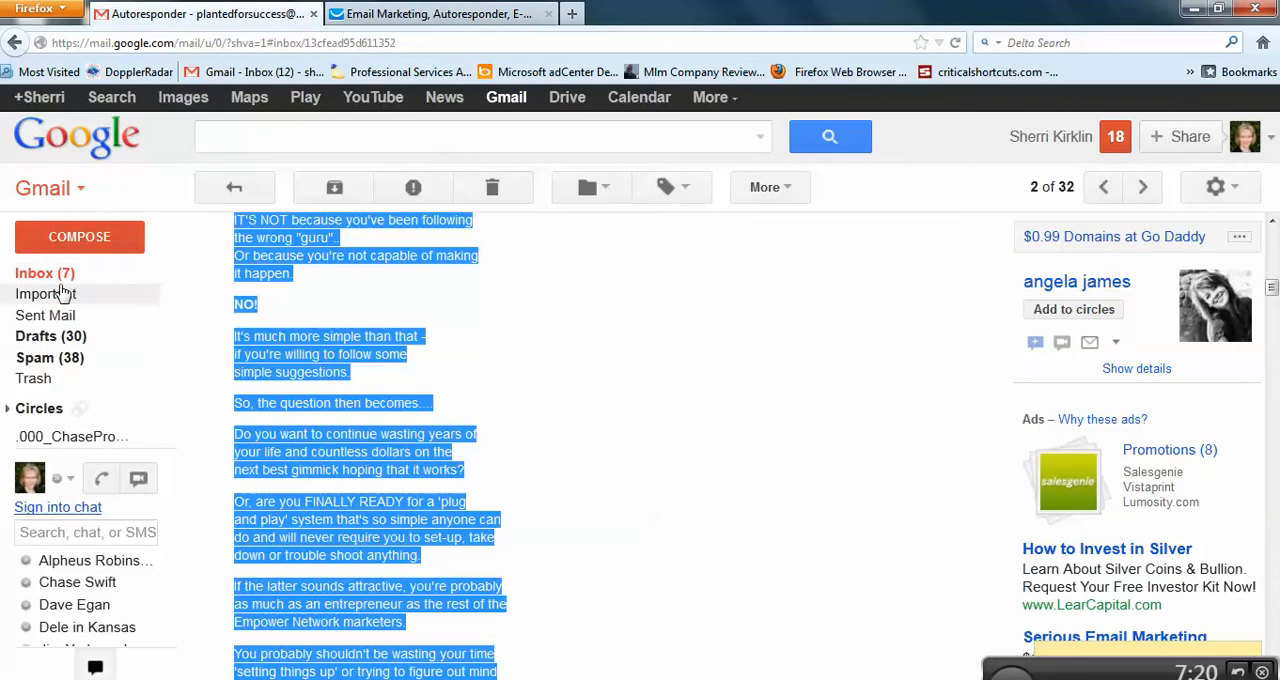
pyautogui.click(55, 277)
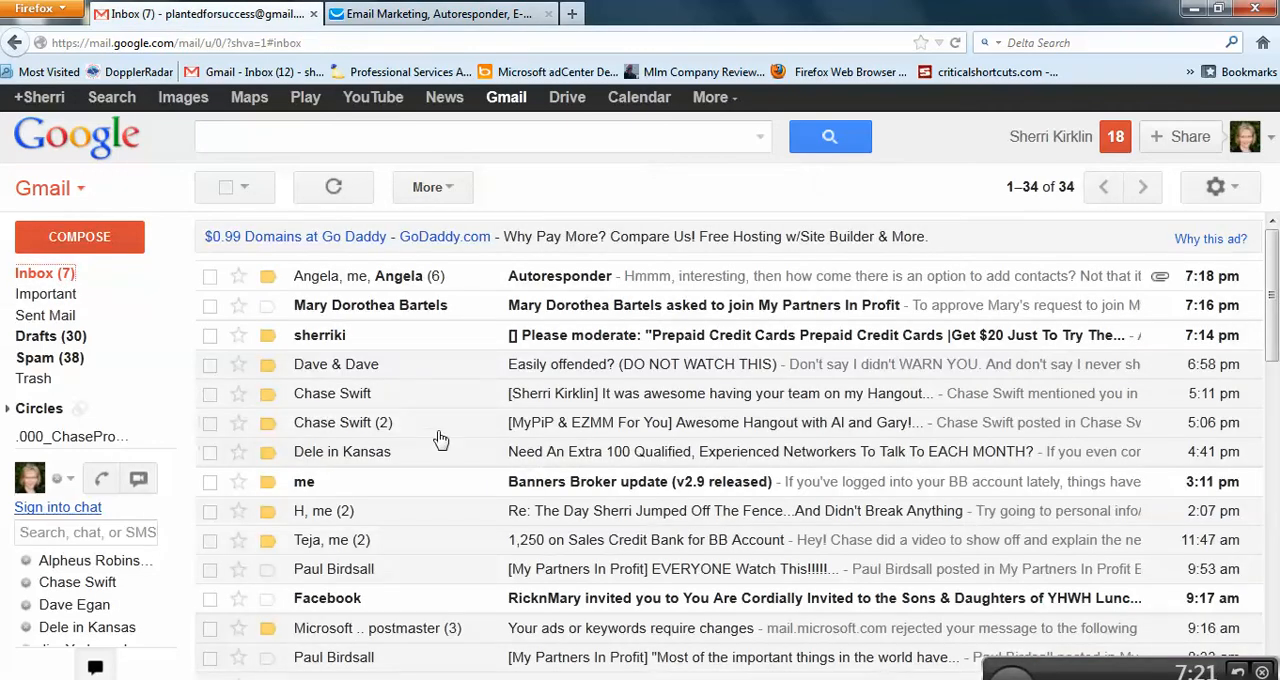
pyautogui.click(55, 362)
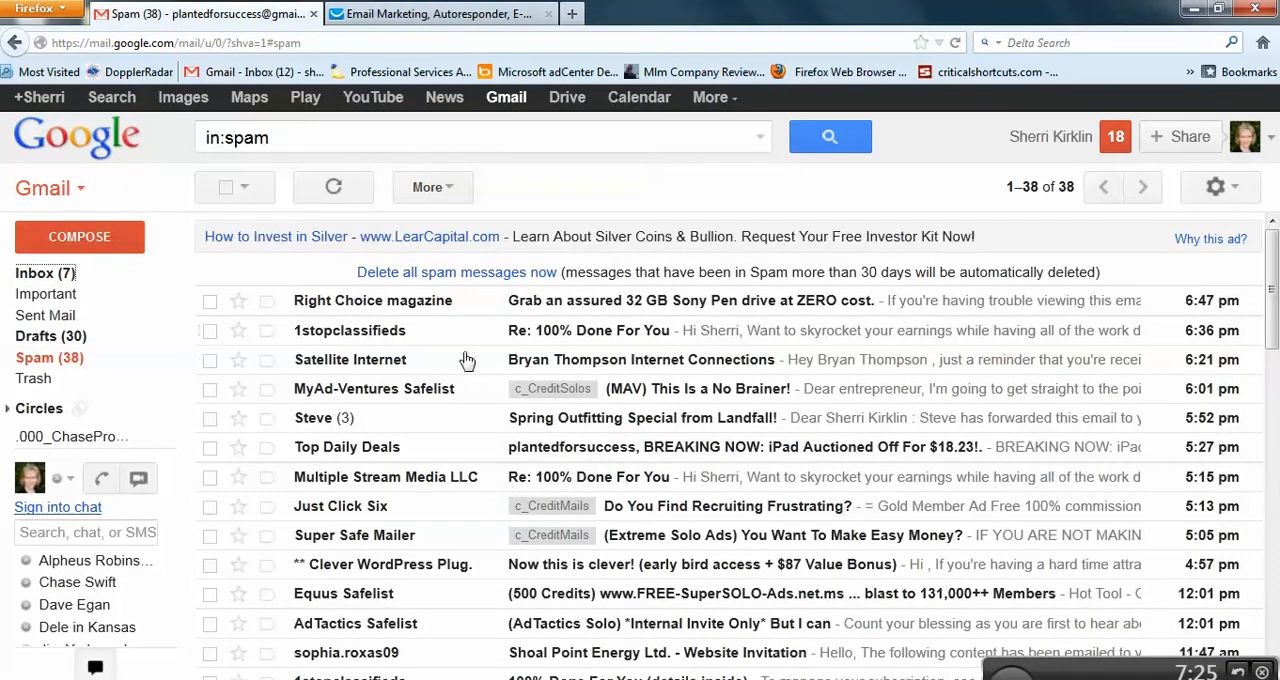
pyautogui.click(62, 276)
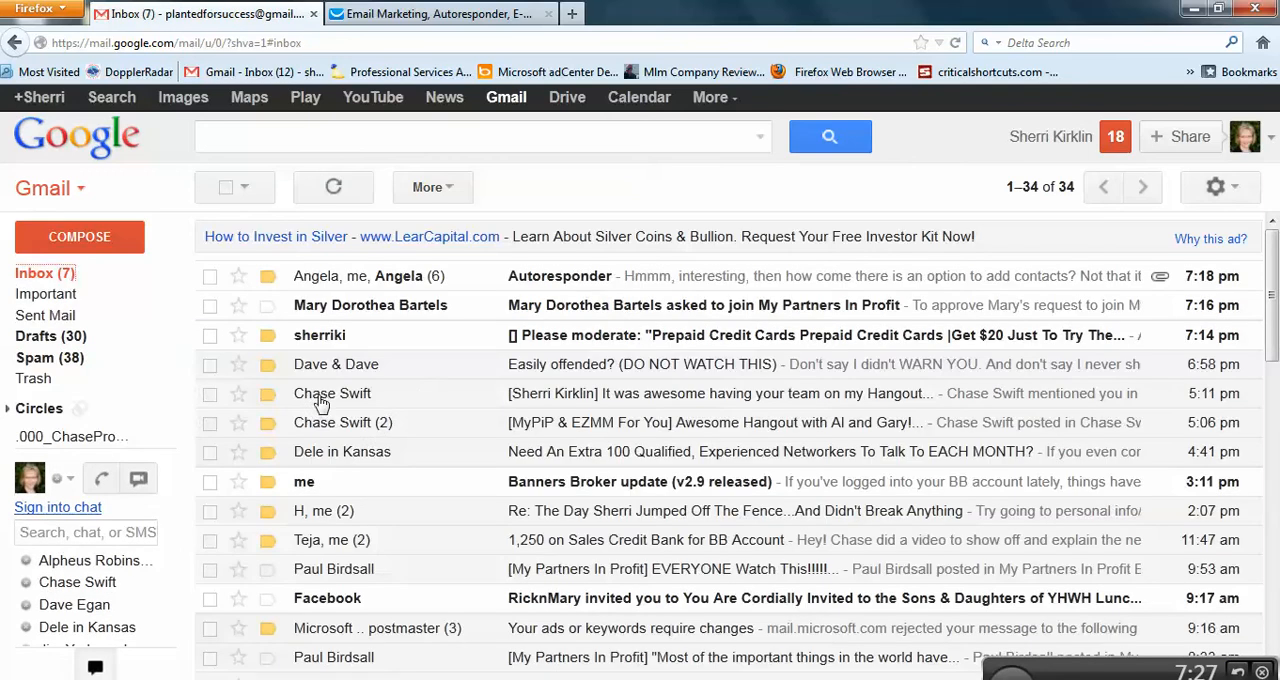
pyautogui.click(62, 368)
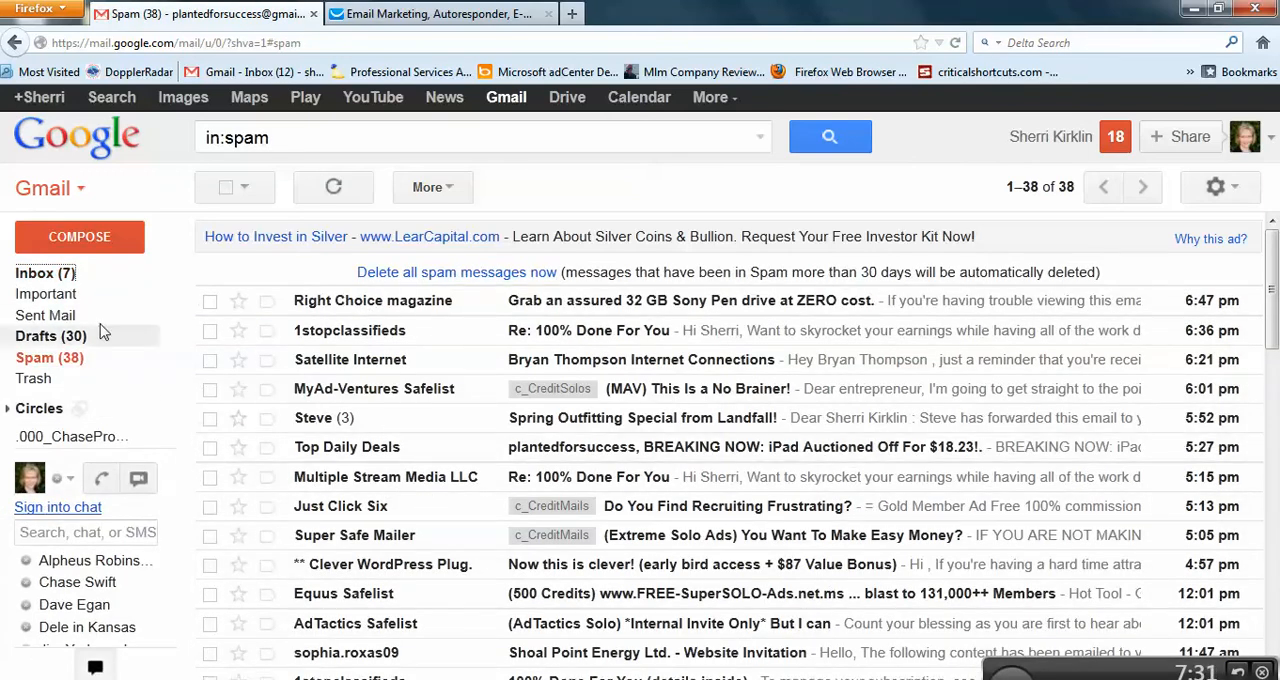
pyautogui.click(64, 278)
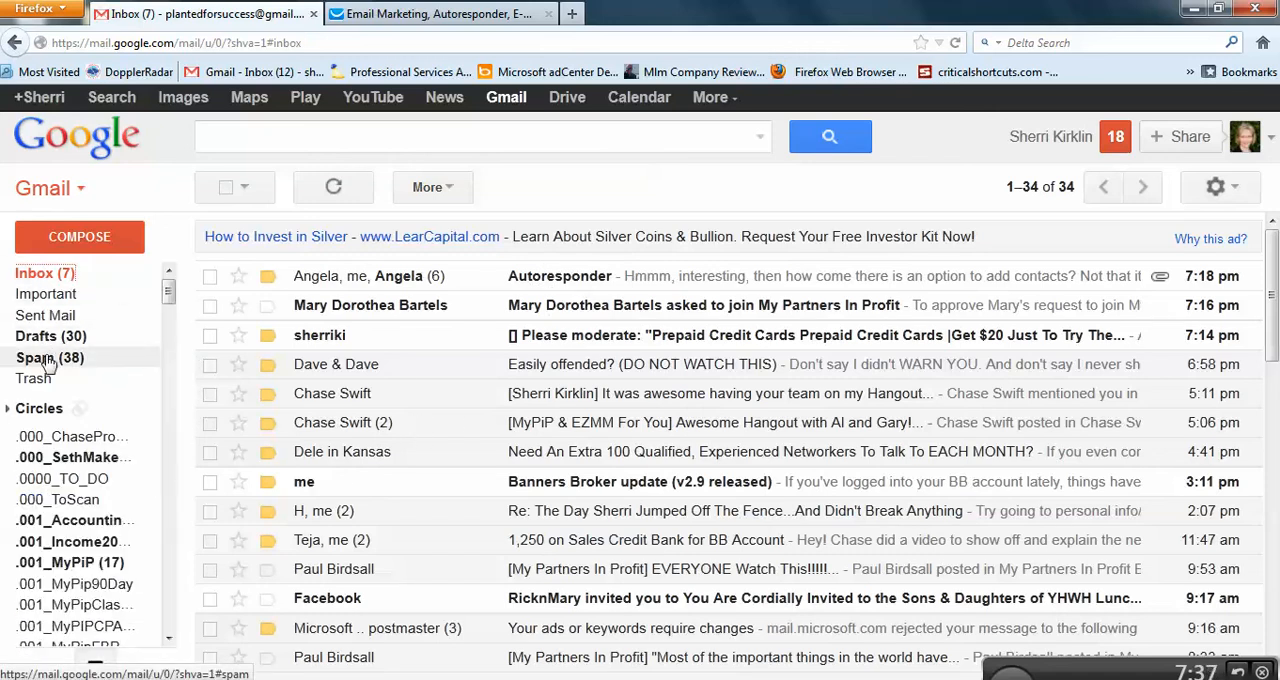
pyautogui.click(70, 360)
pyautogui.click(67, 358)
# Step: Switch back to GetResponse, select the current campaign's name and open the page for preloading messages
pyautogui.click(445, 14)
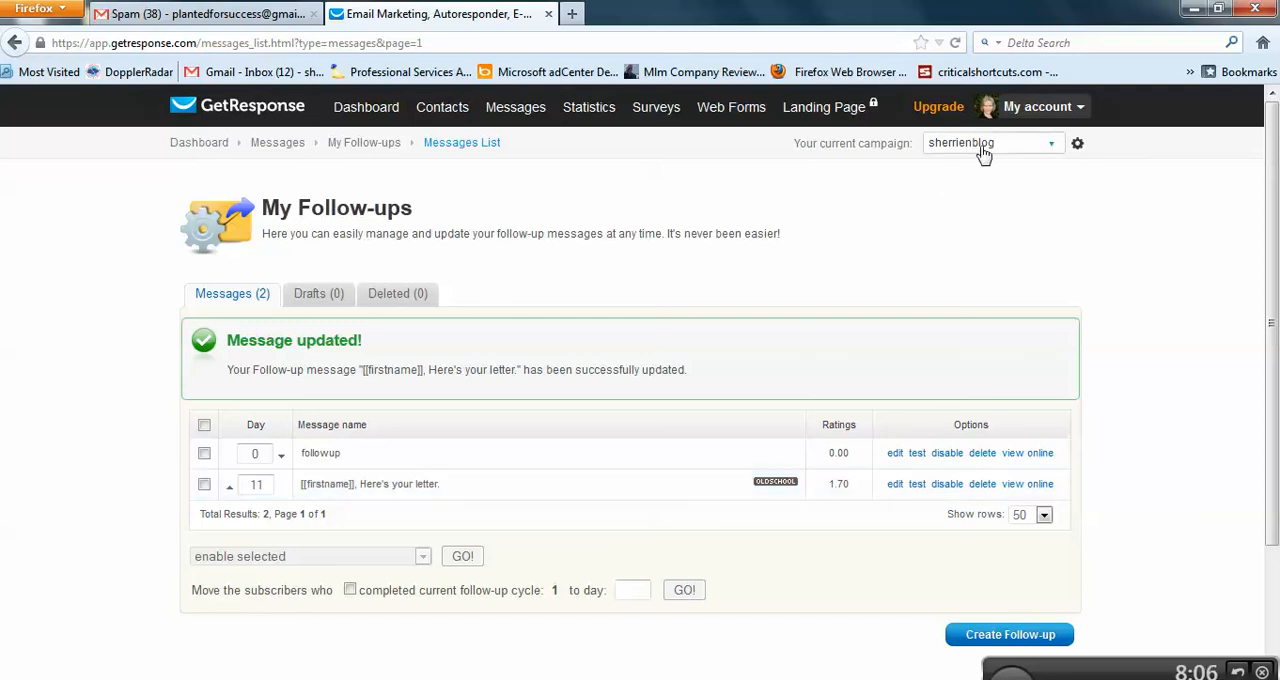
pyautogui.moveTo(1013, 148); pyautogui.dragTo(918, 145)
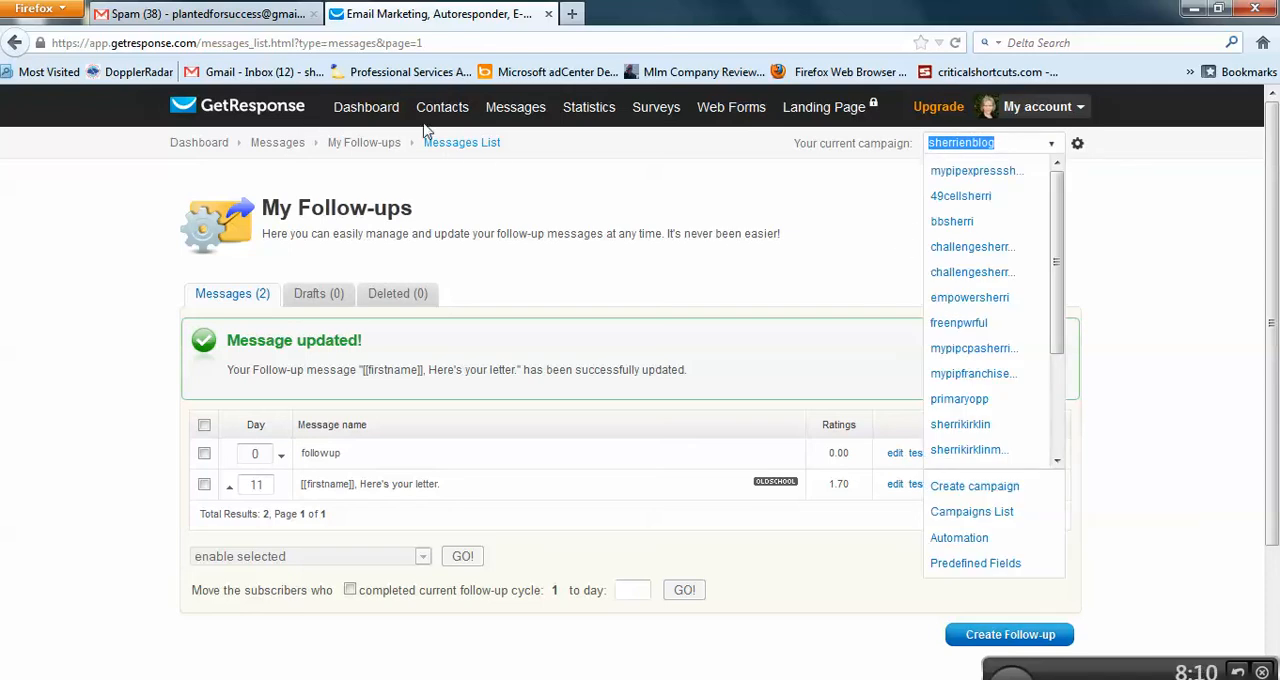
pyautogui.moveTo(515, 107)
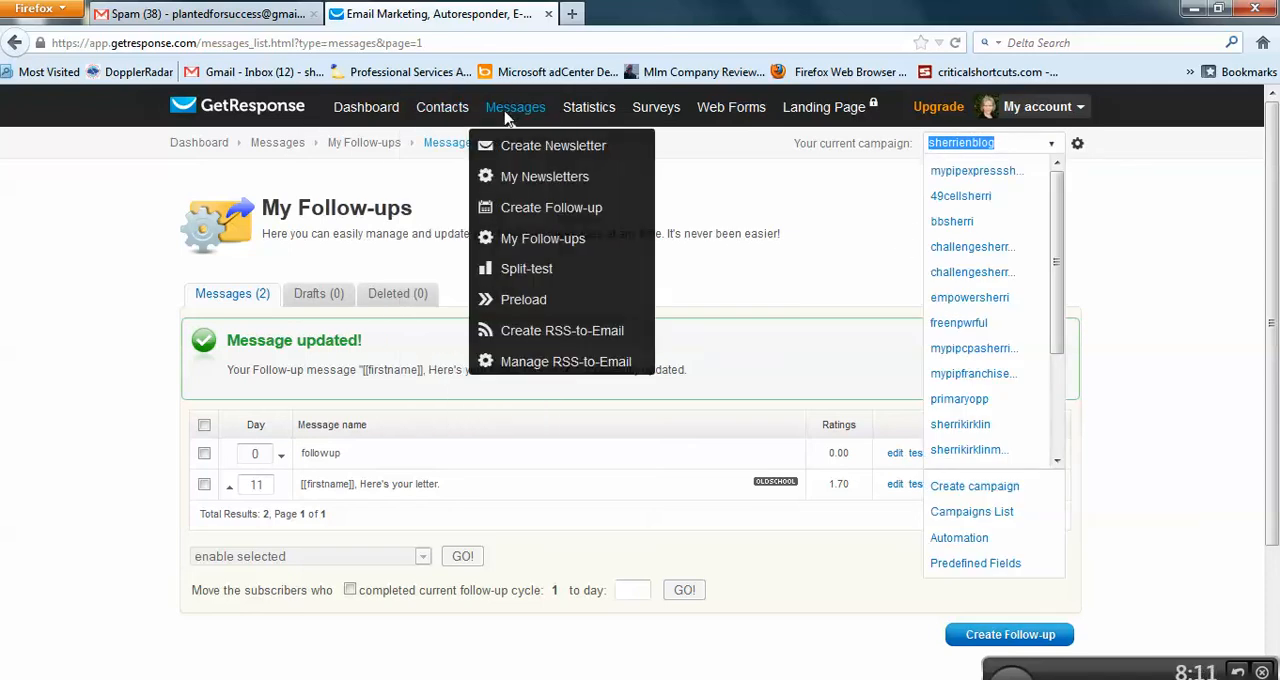
pyautogui.click(536, 310)
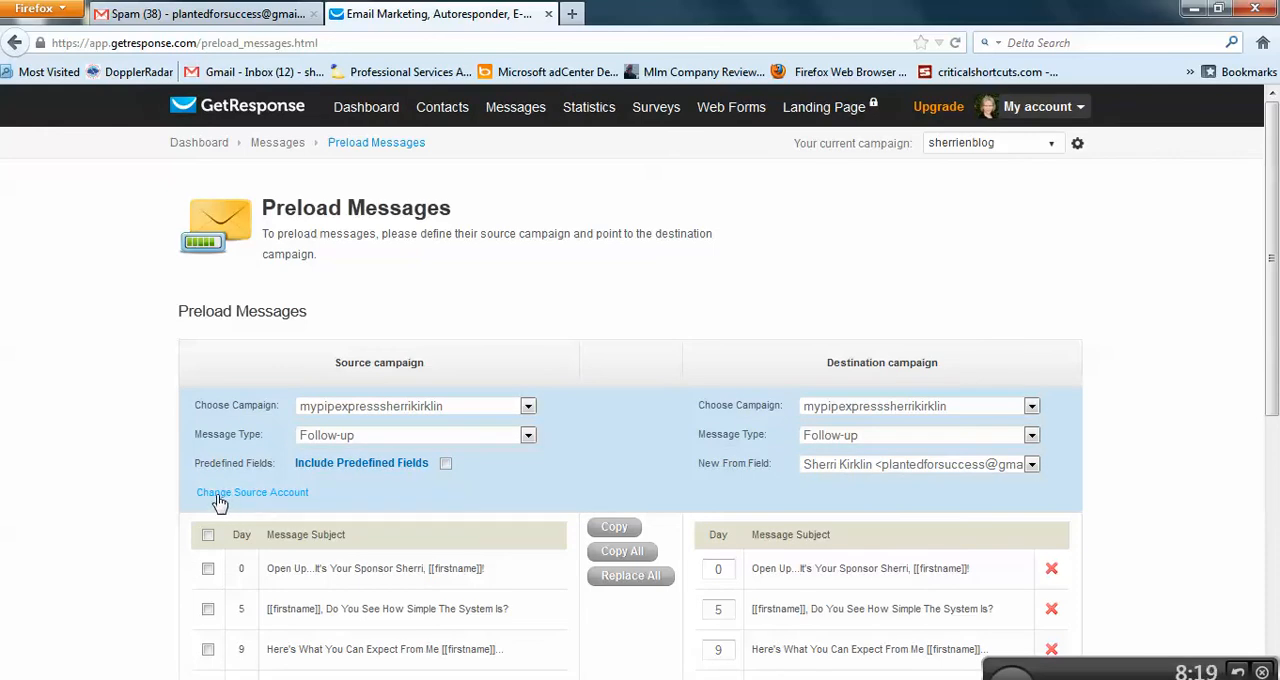
# Step: Change the source account by logging in to the sherrienblog campaign, with the login type set to campaign, and accept losing unsaved changes
pyautogui.click(236, 495)
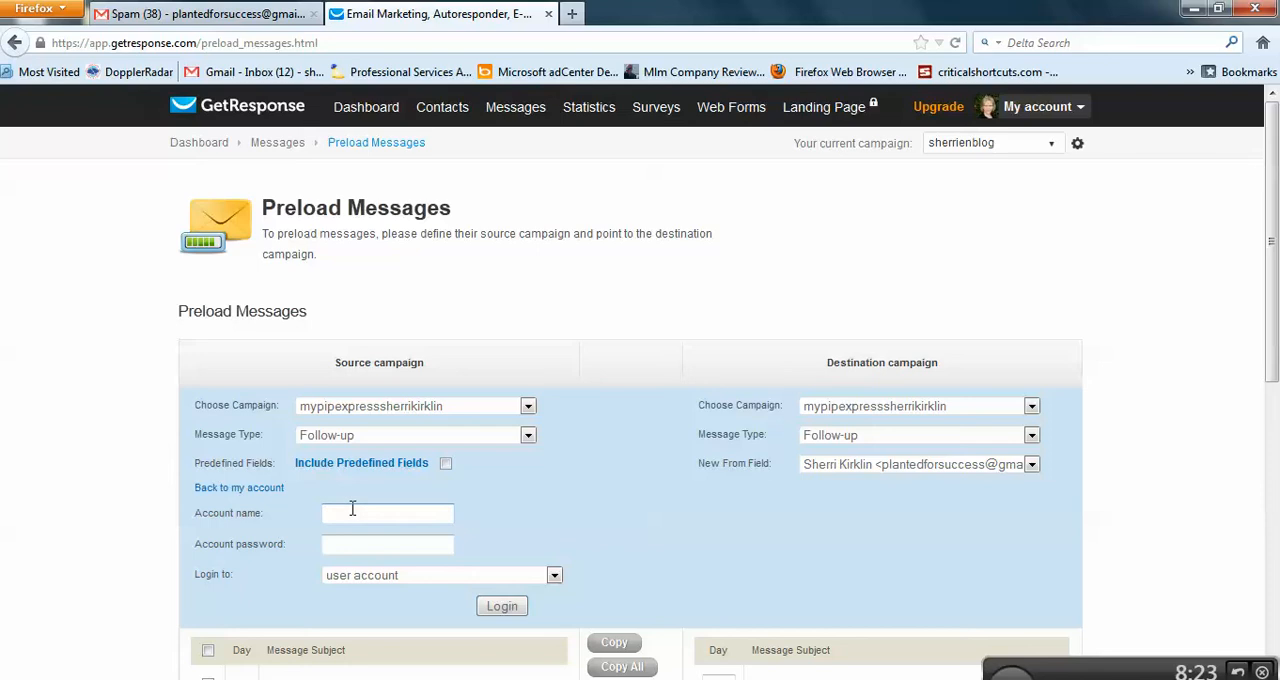
pyautogui.write('[[firstname]]')
pyautogui.moveTo(403, 512); pyautogui.dragTo(243, 494)
pyautogui.write('sherr')
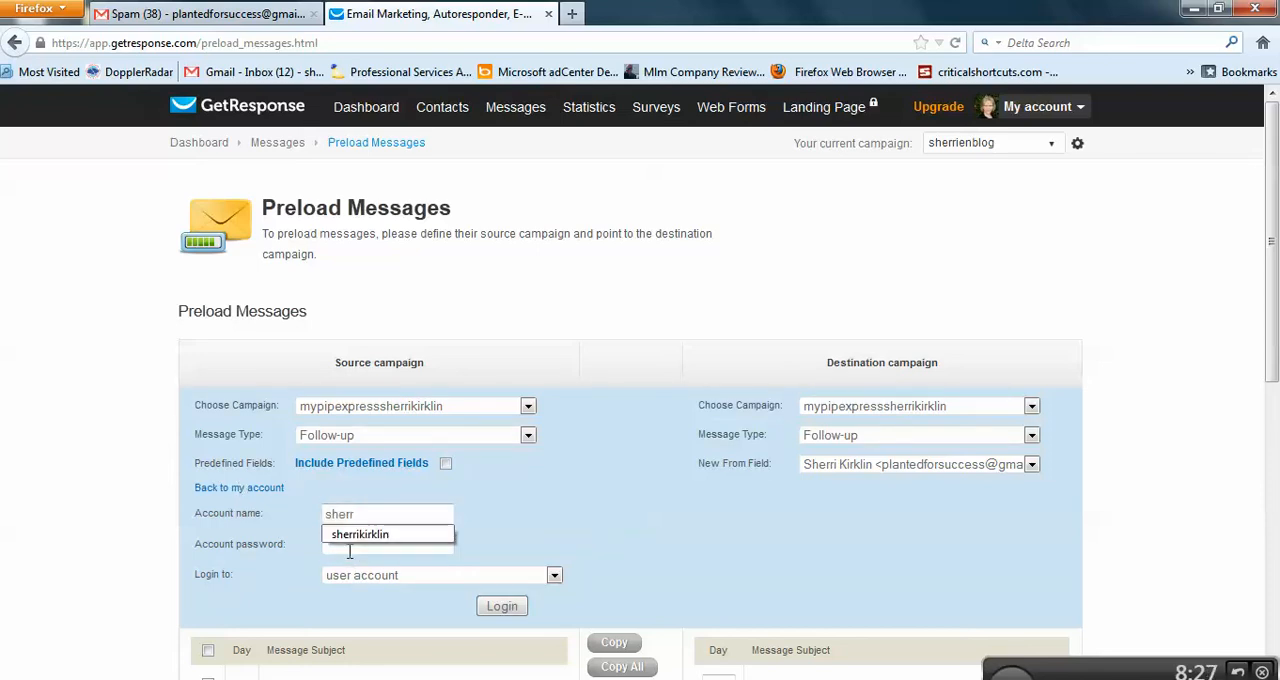
pyautogui.write('ienbl')
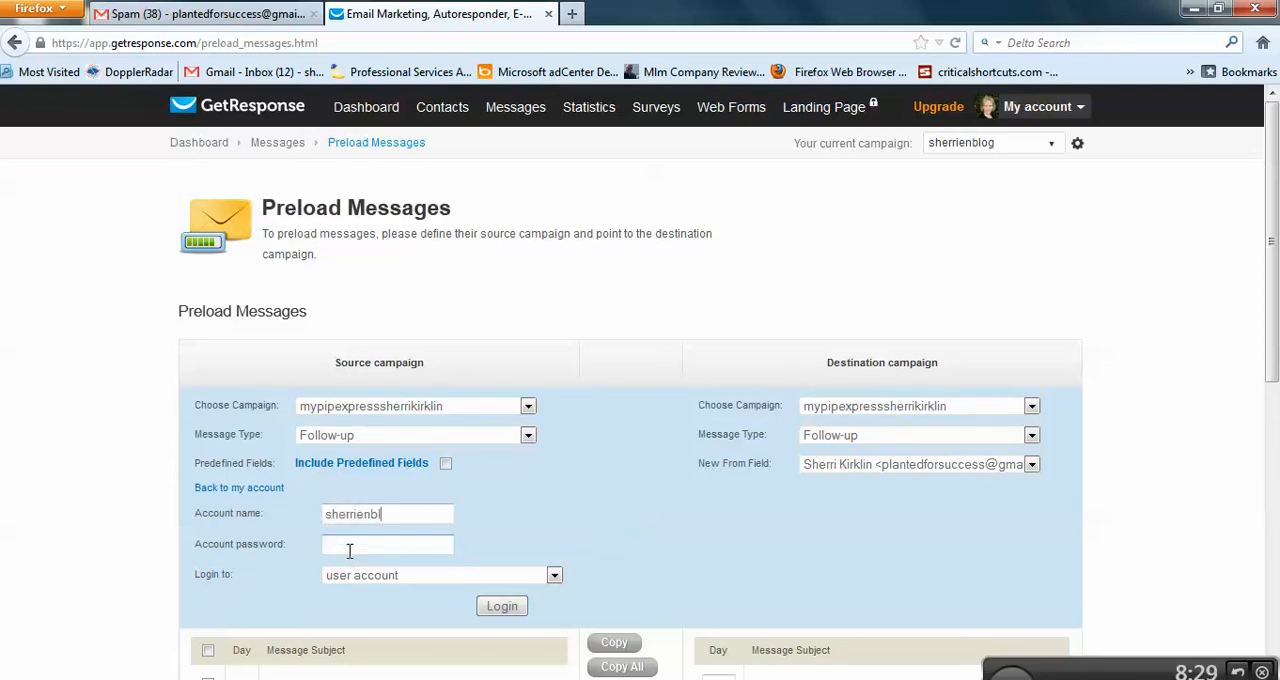
pyautogui.write('og')
pyautogui.click(414, 577)
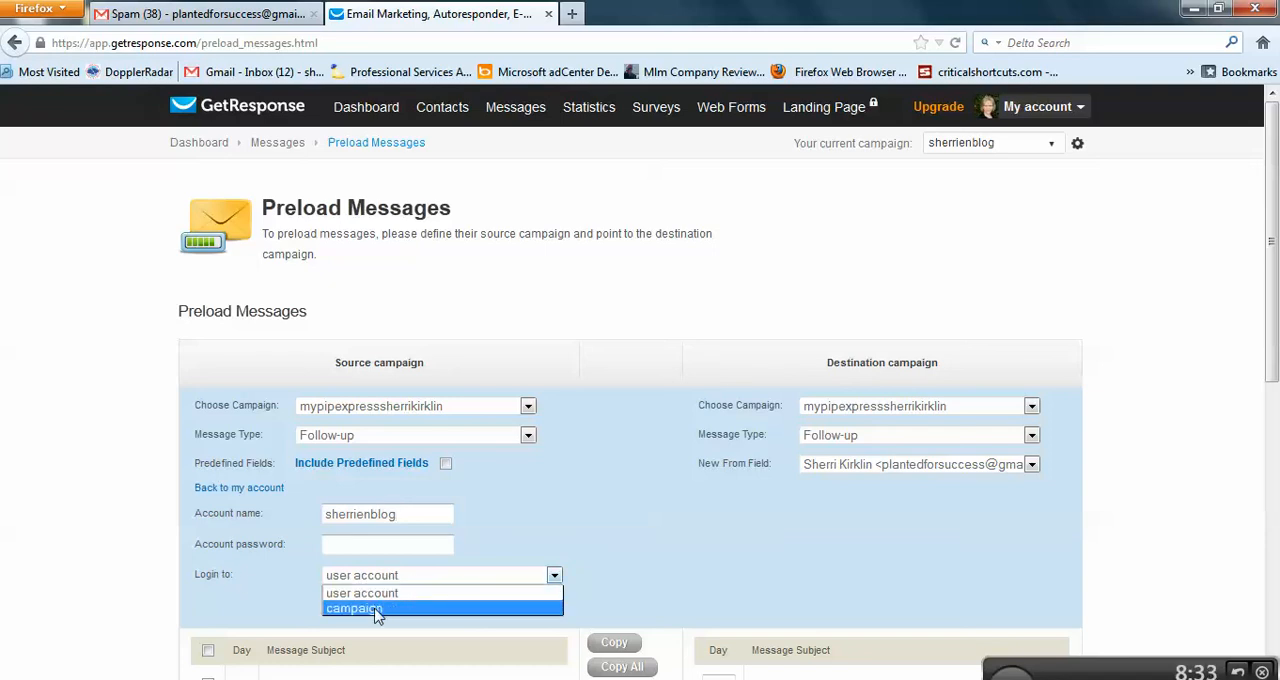
pyautogui.click(383, 607)
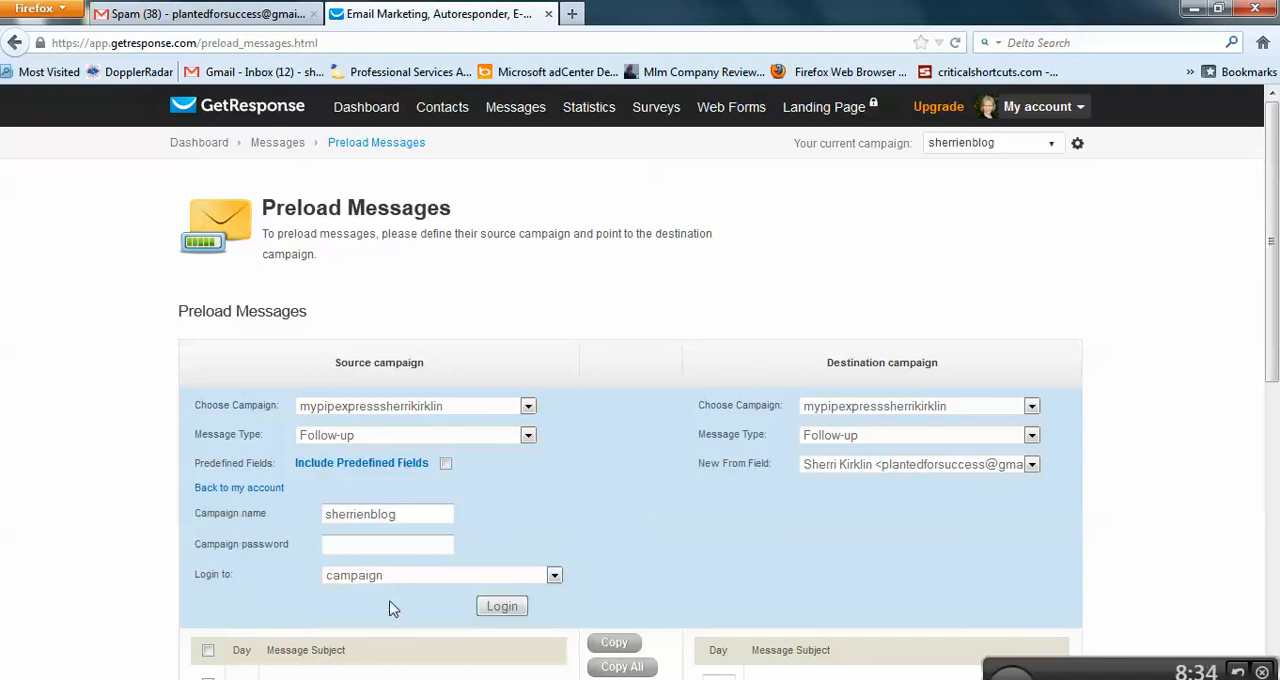
pyautogui.click(505, 609)
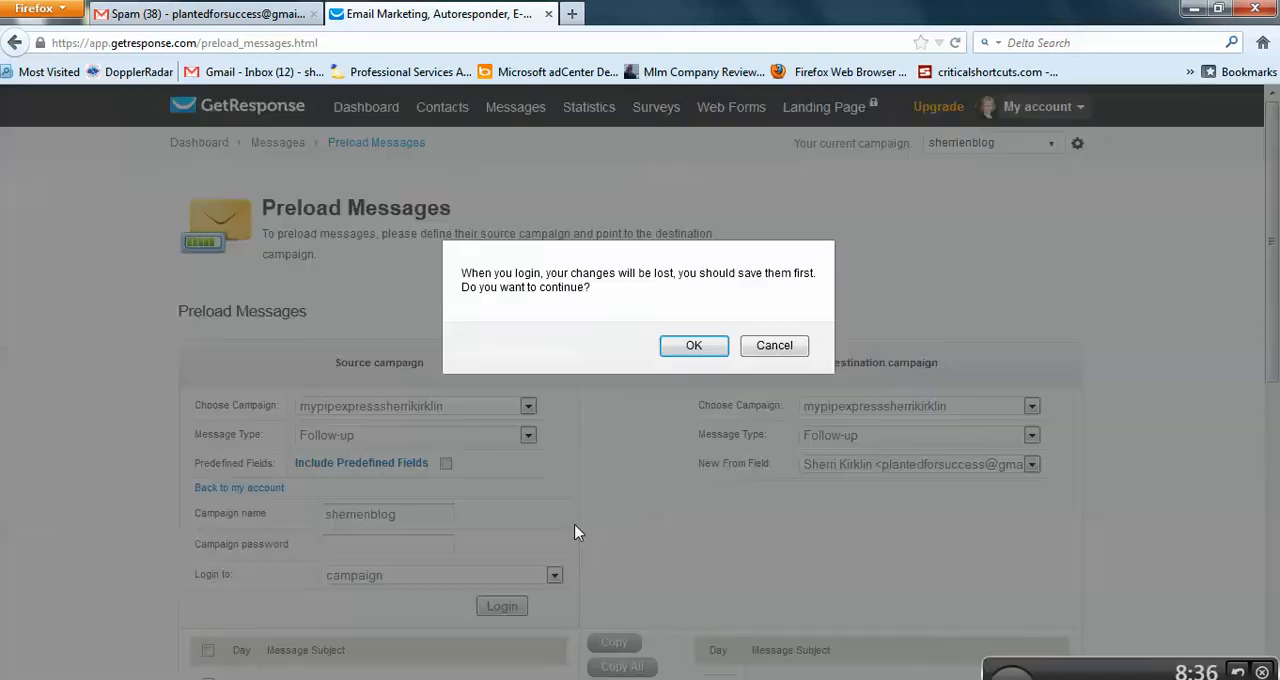
pyautogui.click(694, 345)
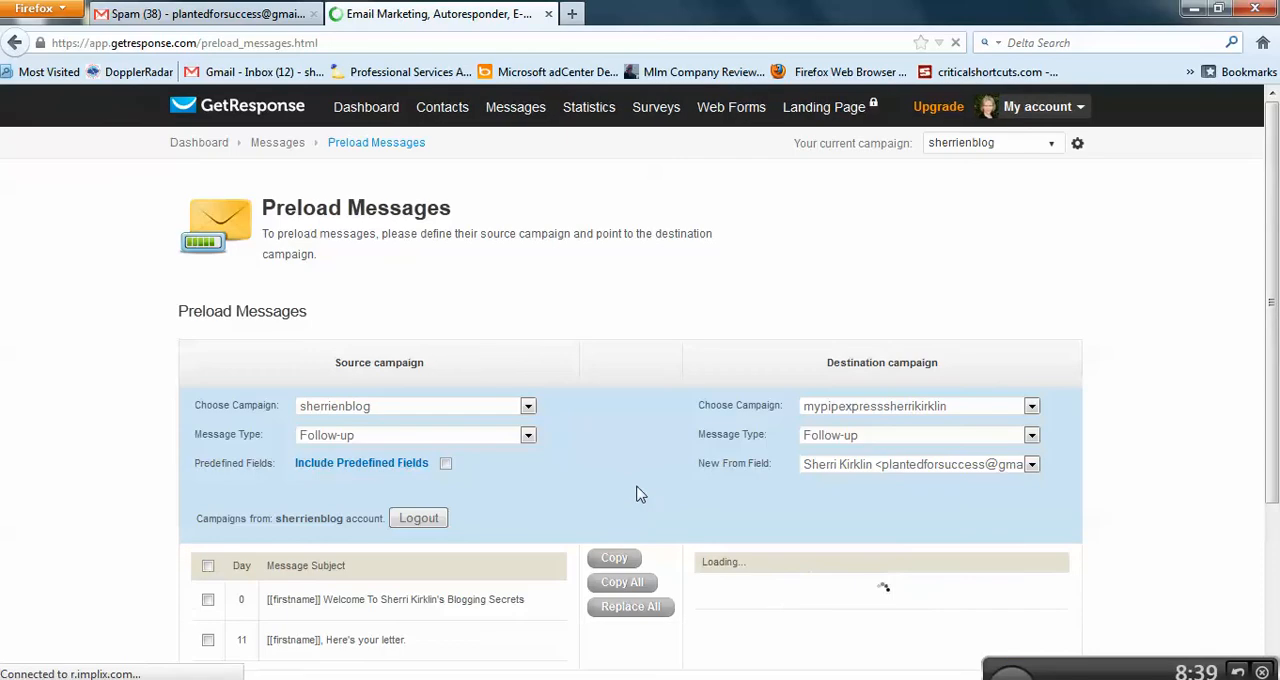
# Step: Review the preload message lists and the message type options for the source and destination campaigns
pyautogui.scroll(-4, 539, 507)
pyautogui.scroll(2, 531, 549)
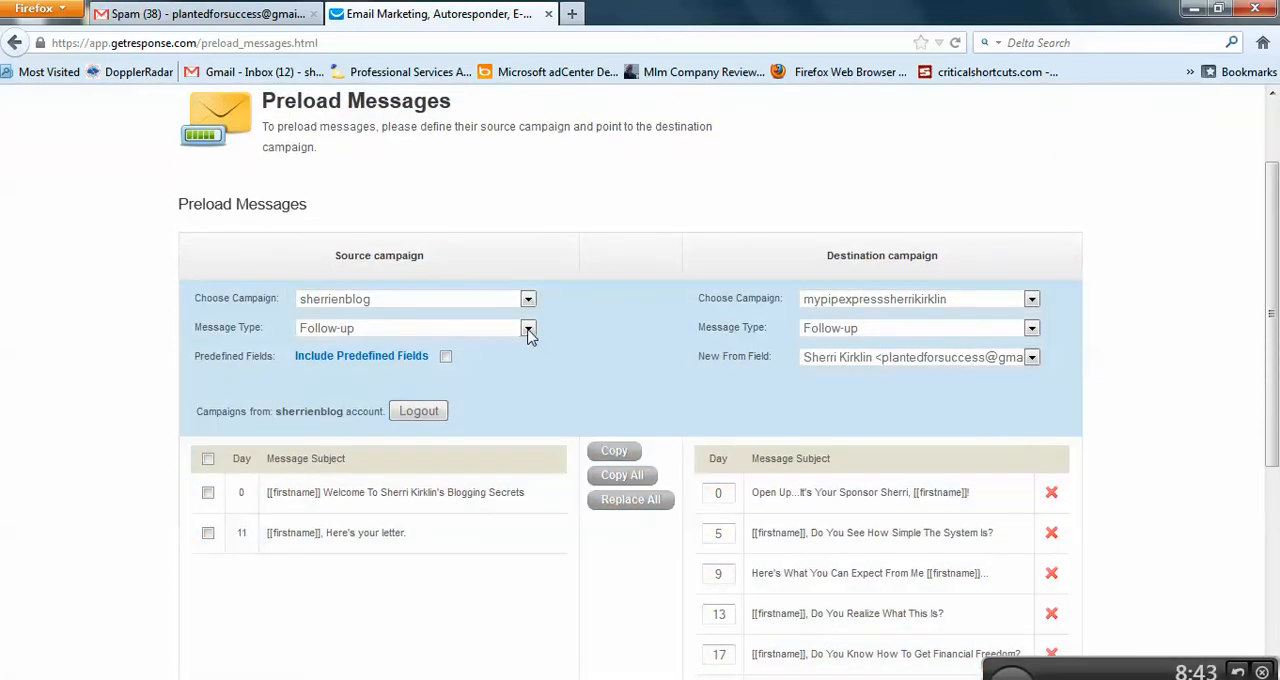
pyautogui.click(528, 330)
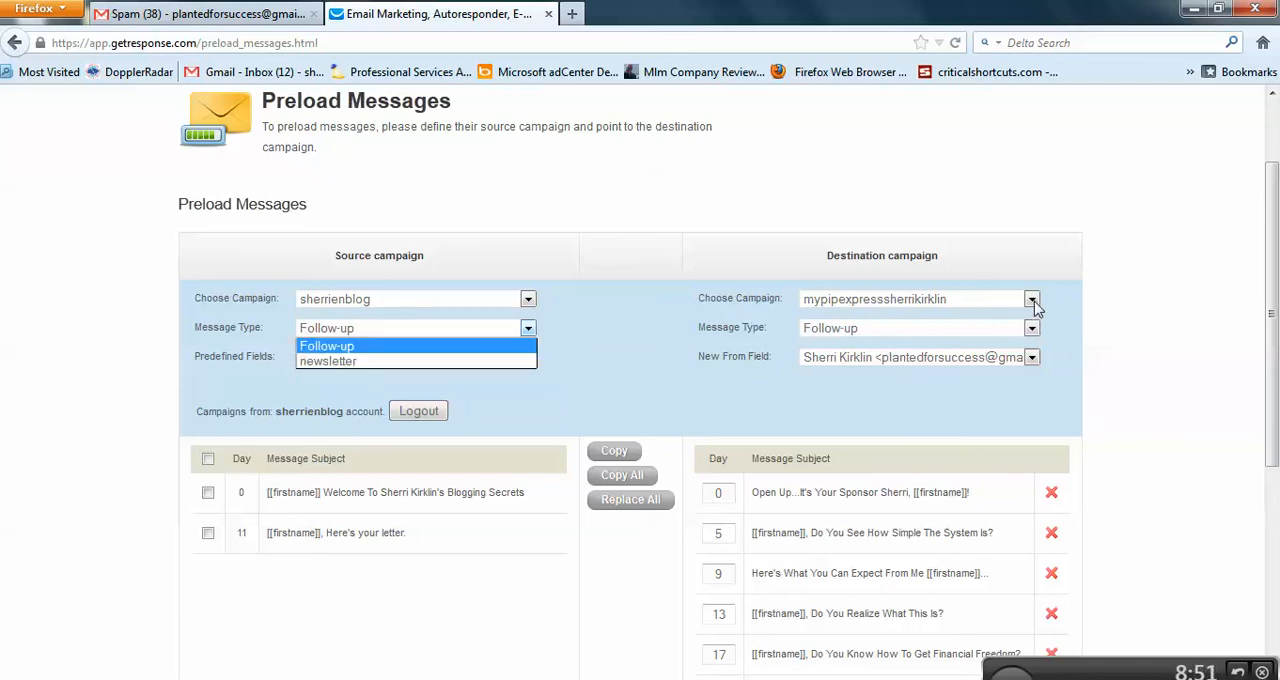
pyautogui.click(1035, 333)
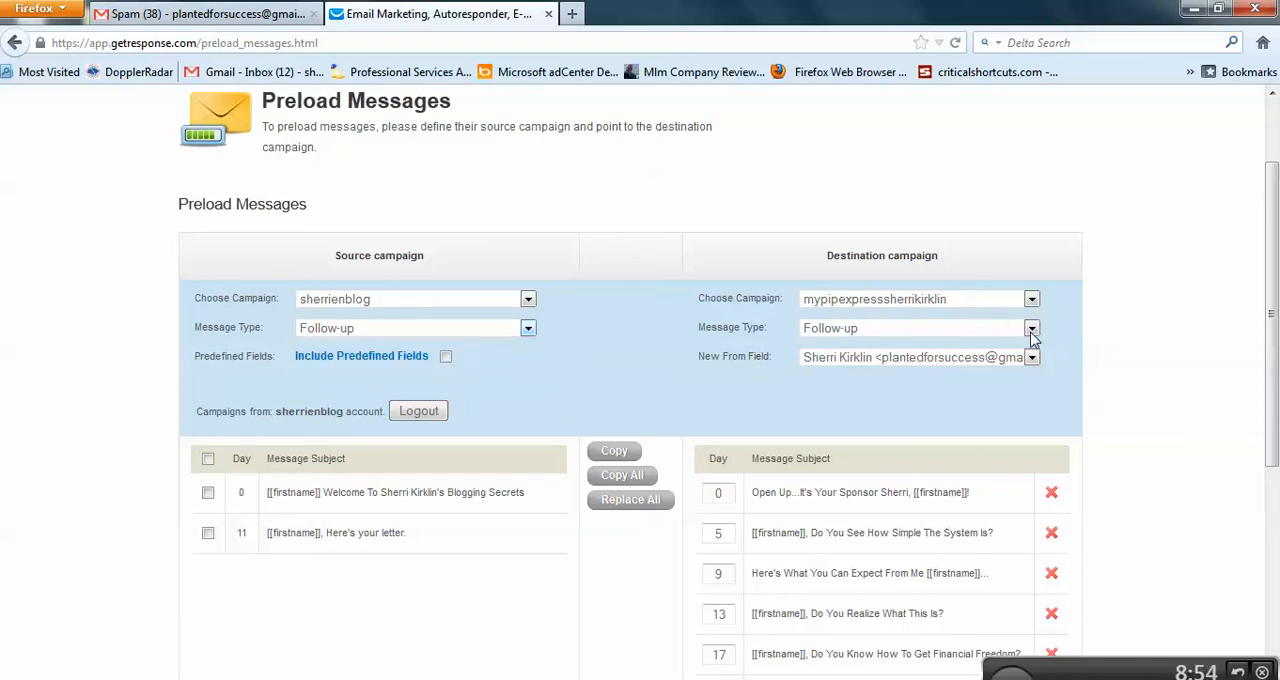
pyautogui.click(1031, 332)
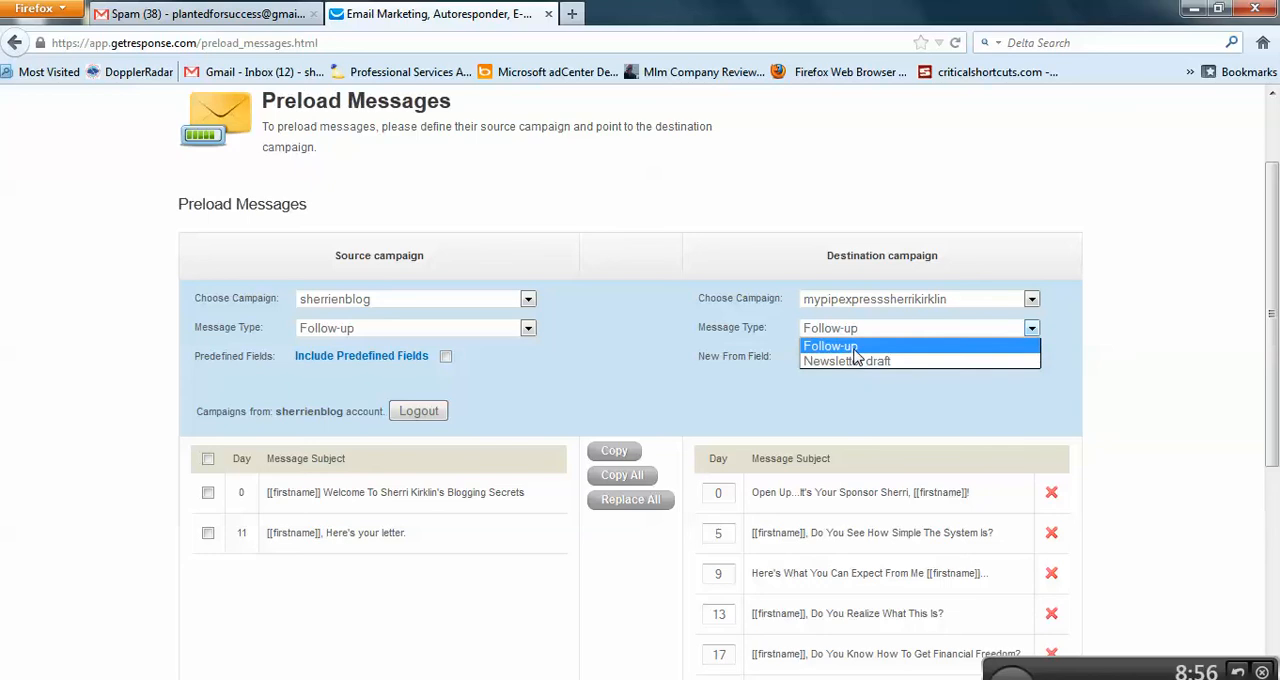
pyautogui.click(1056, 340)
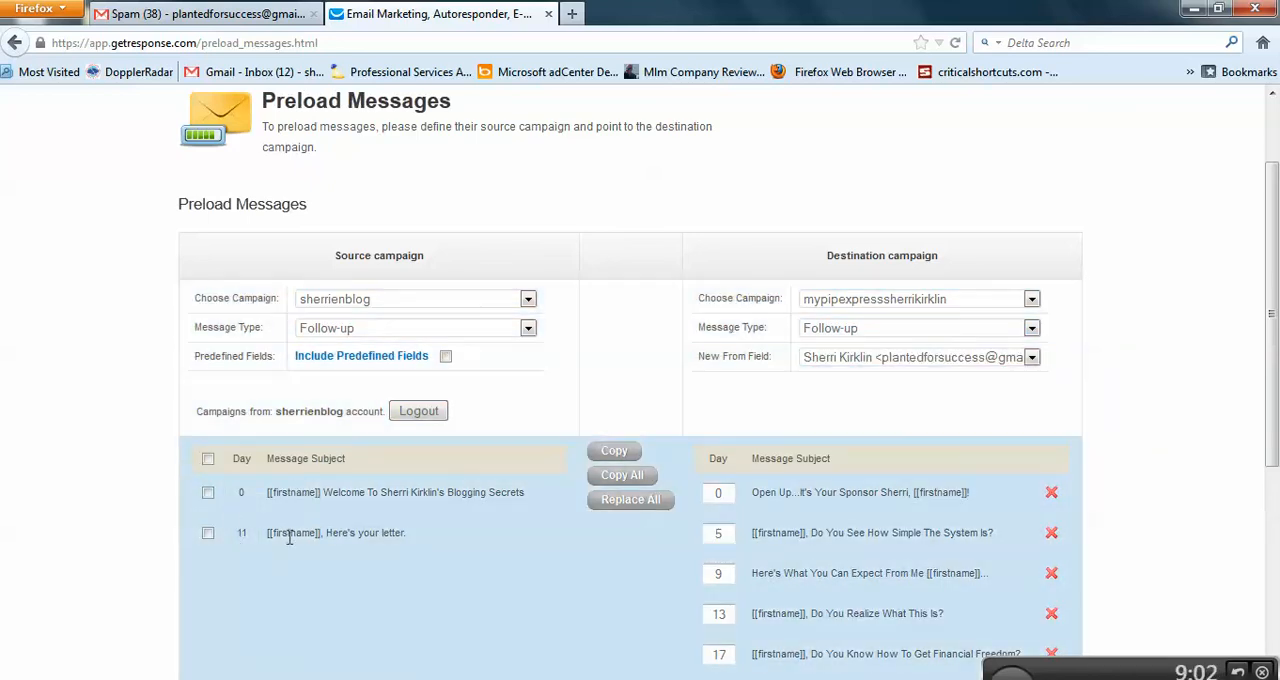
# Step: Select the source message "[[firstname]], Here's your letter." and set the destination to the sherrienblog campaign with message type Newsletter draft
pyautogui.click(208, 533)
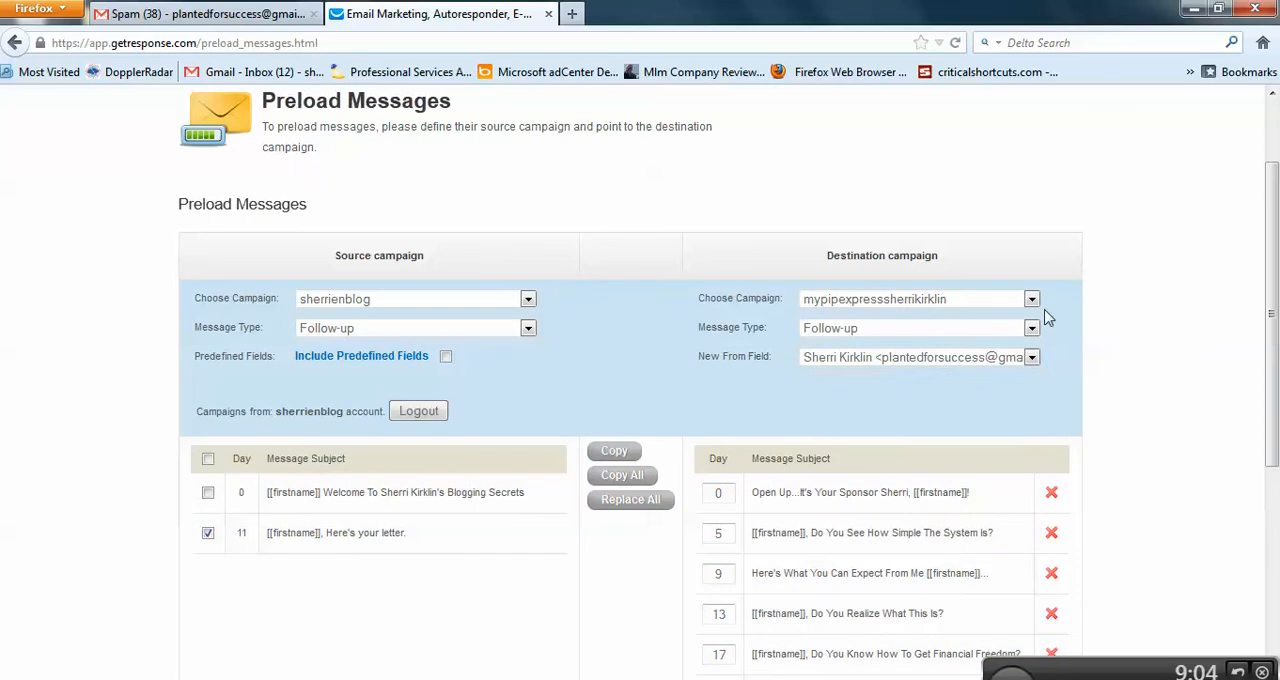
pyautogui.click(1030, 299)
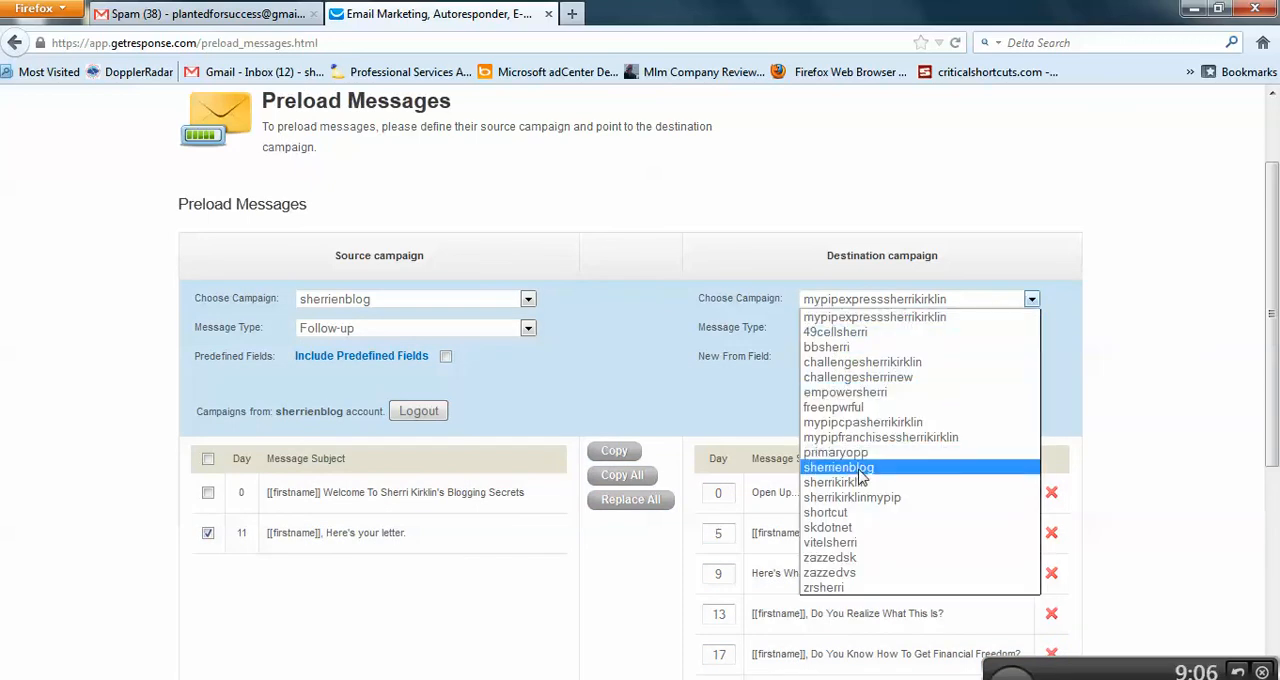
pyautogui.click(850, 467)
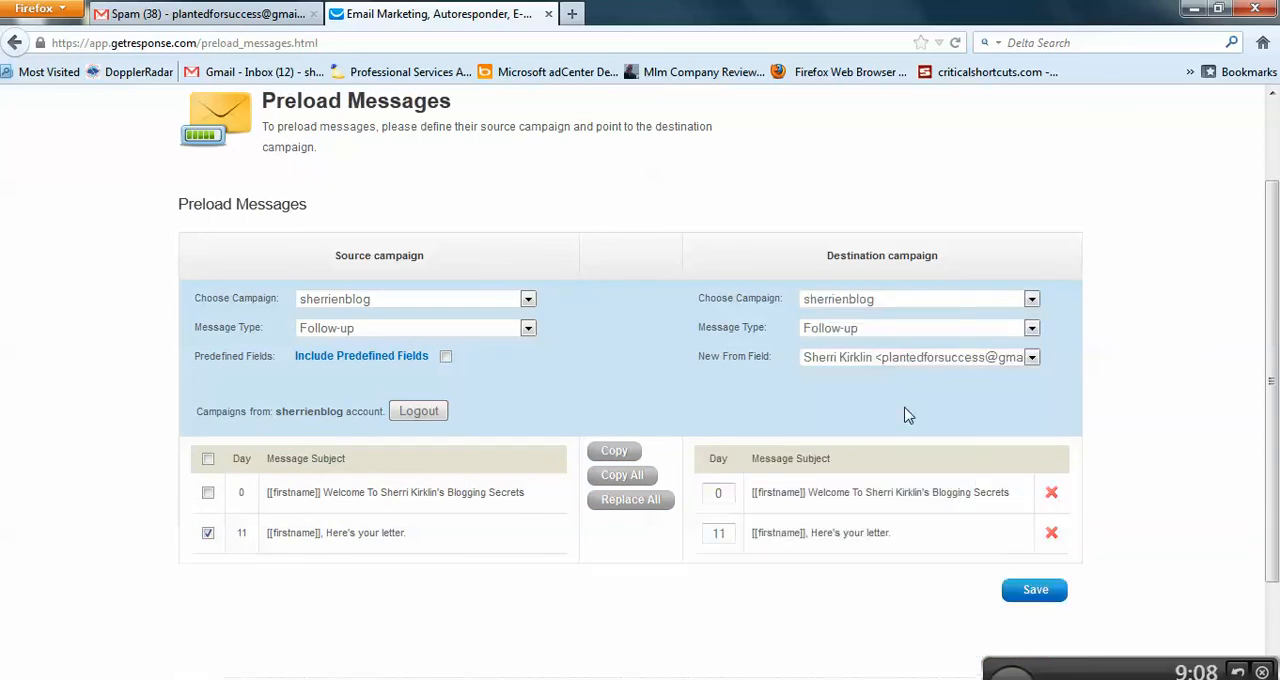
pyautogui.click(1031, 328)
pyautogui.click(840, 357)
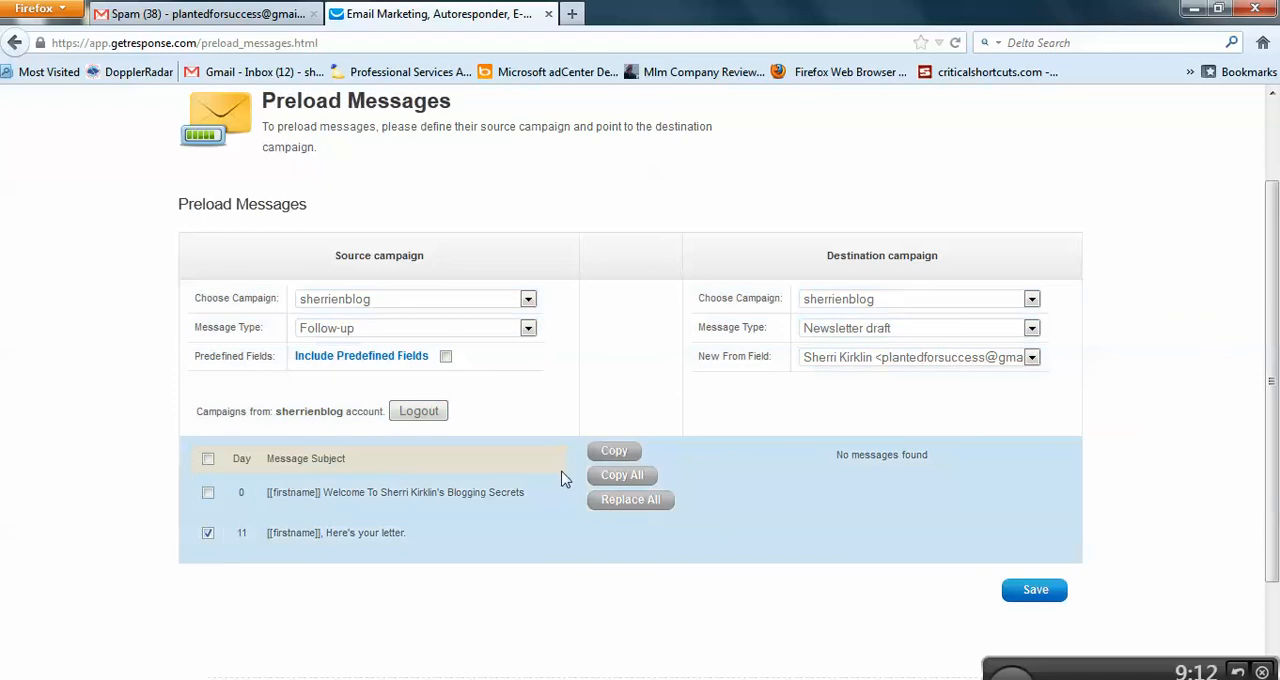
# Step: Copy the "[[firstname]], Here's your letter." follow-up into the destination campaign's newsletter drafts and save the preload
pyautogui.click(209, 534)
pyautogui.click(614, 453)
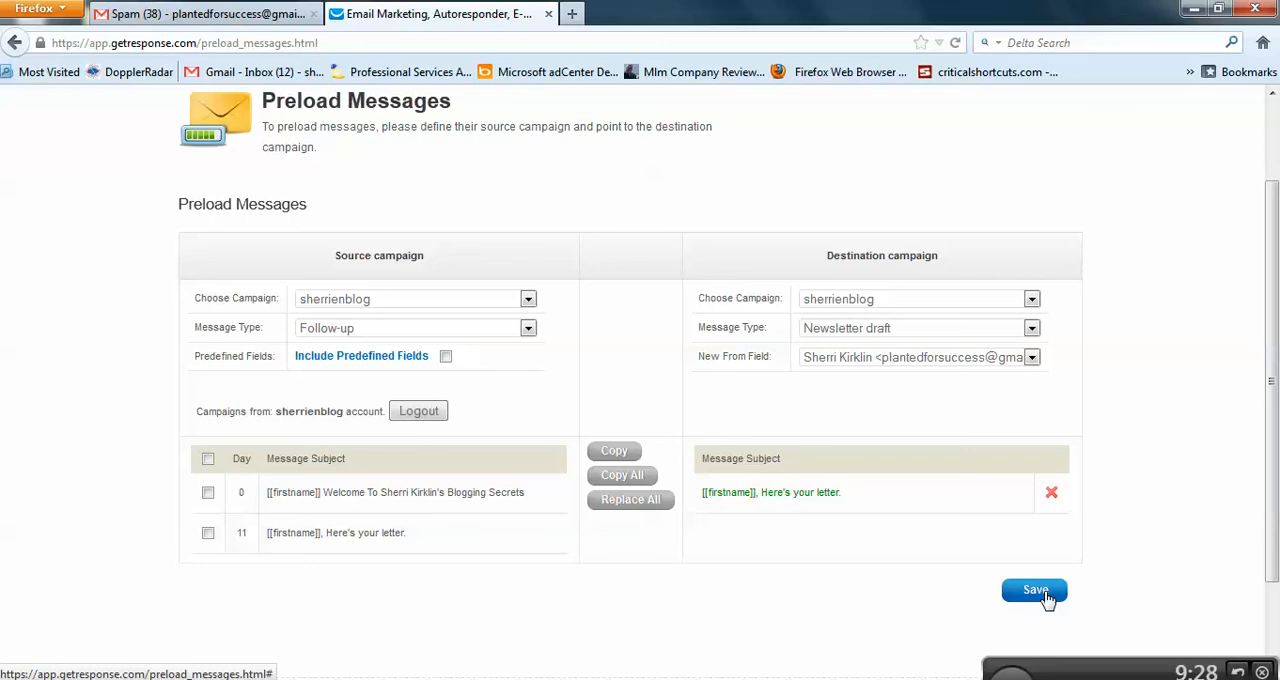
pyautogui.click(1036, 591)
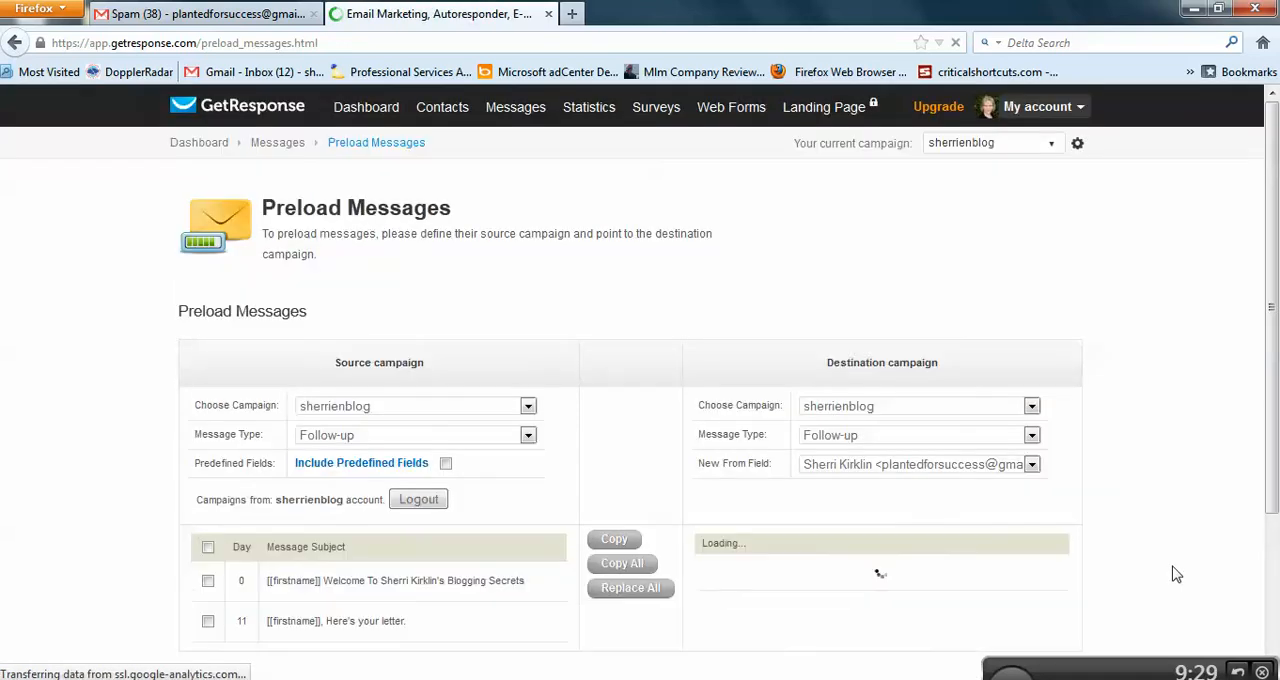